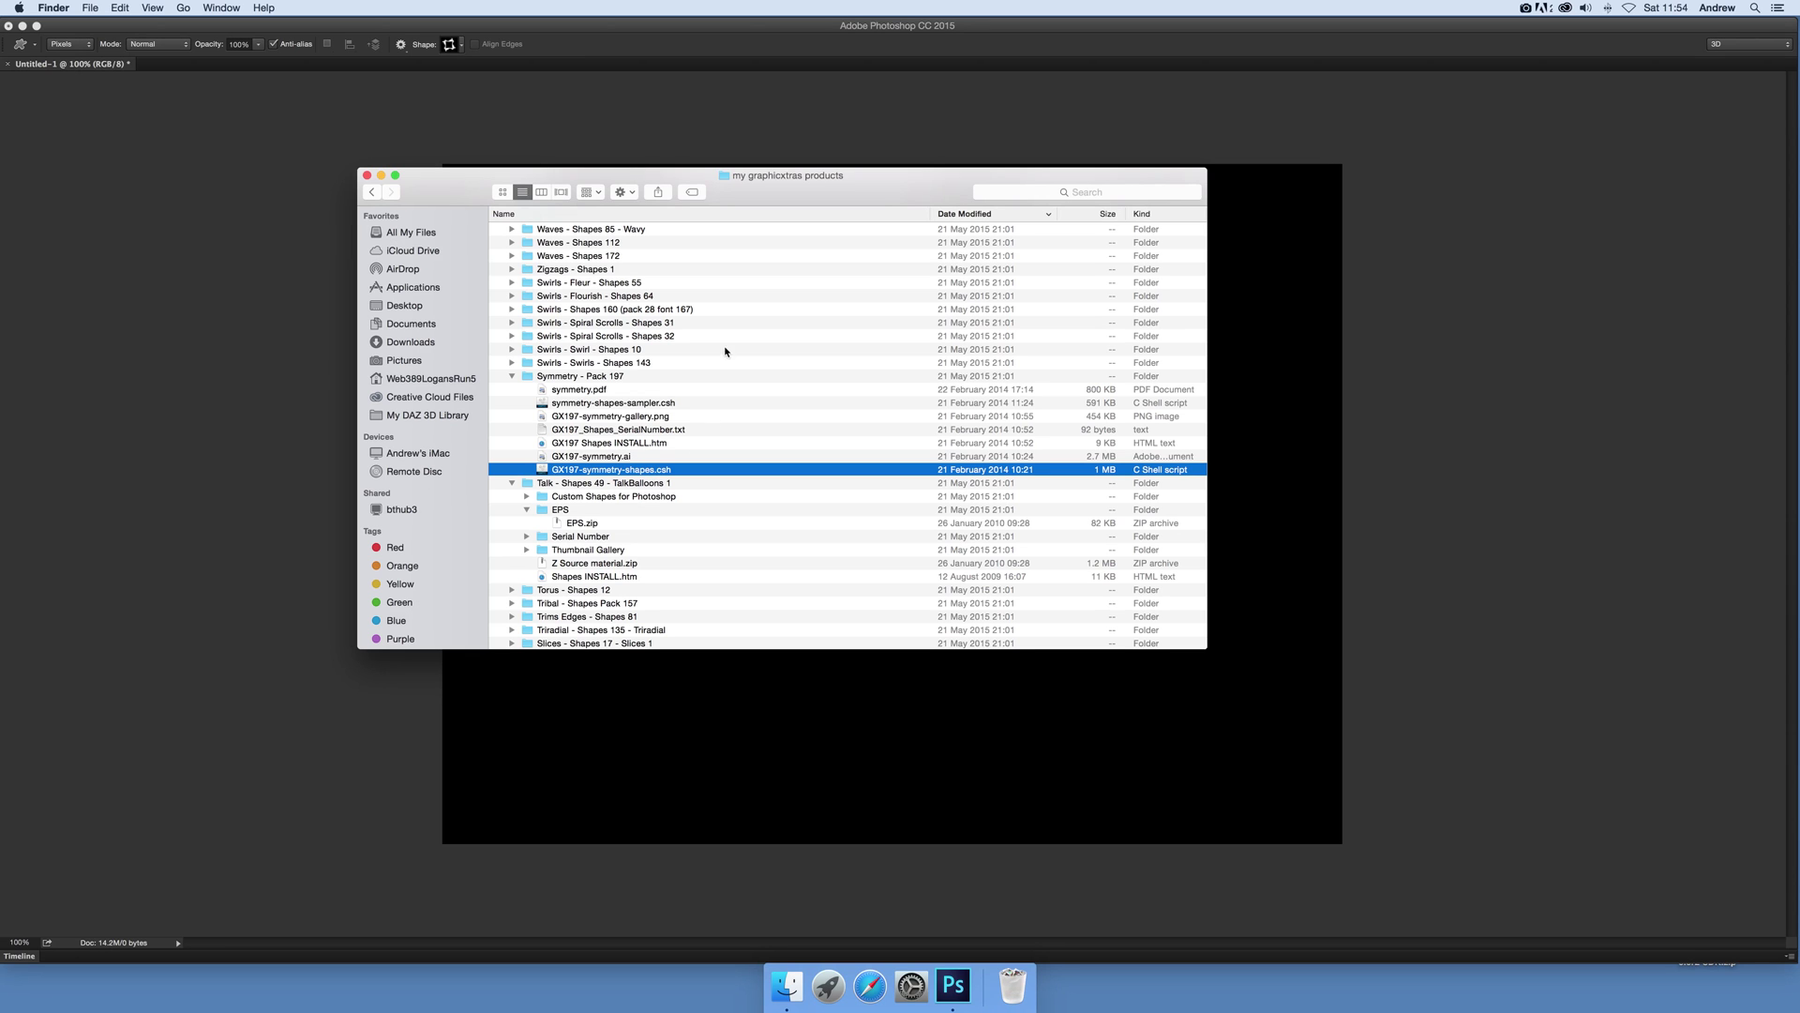
Step: In Photoshop, select the Custom Shape Tool and open its shape picker
click(785, 51)
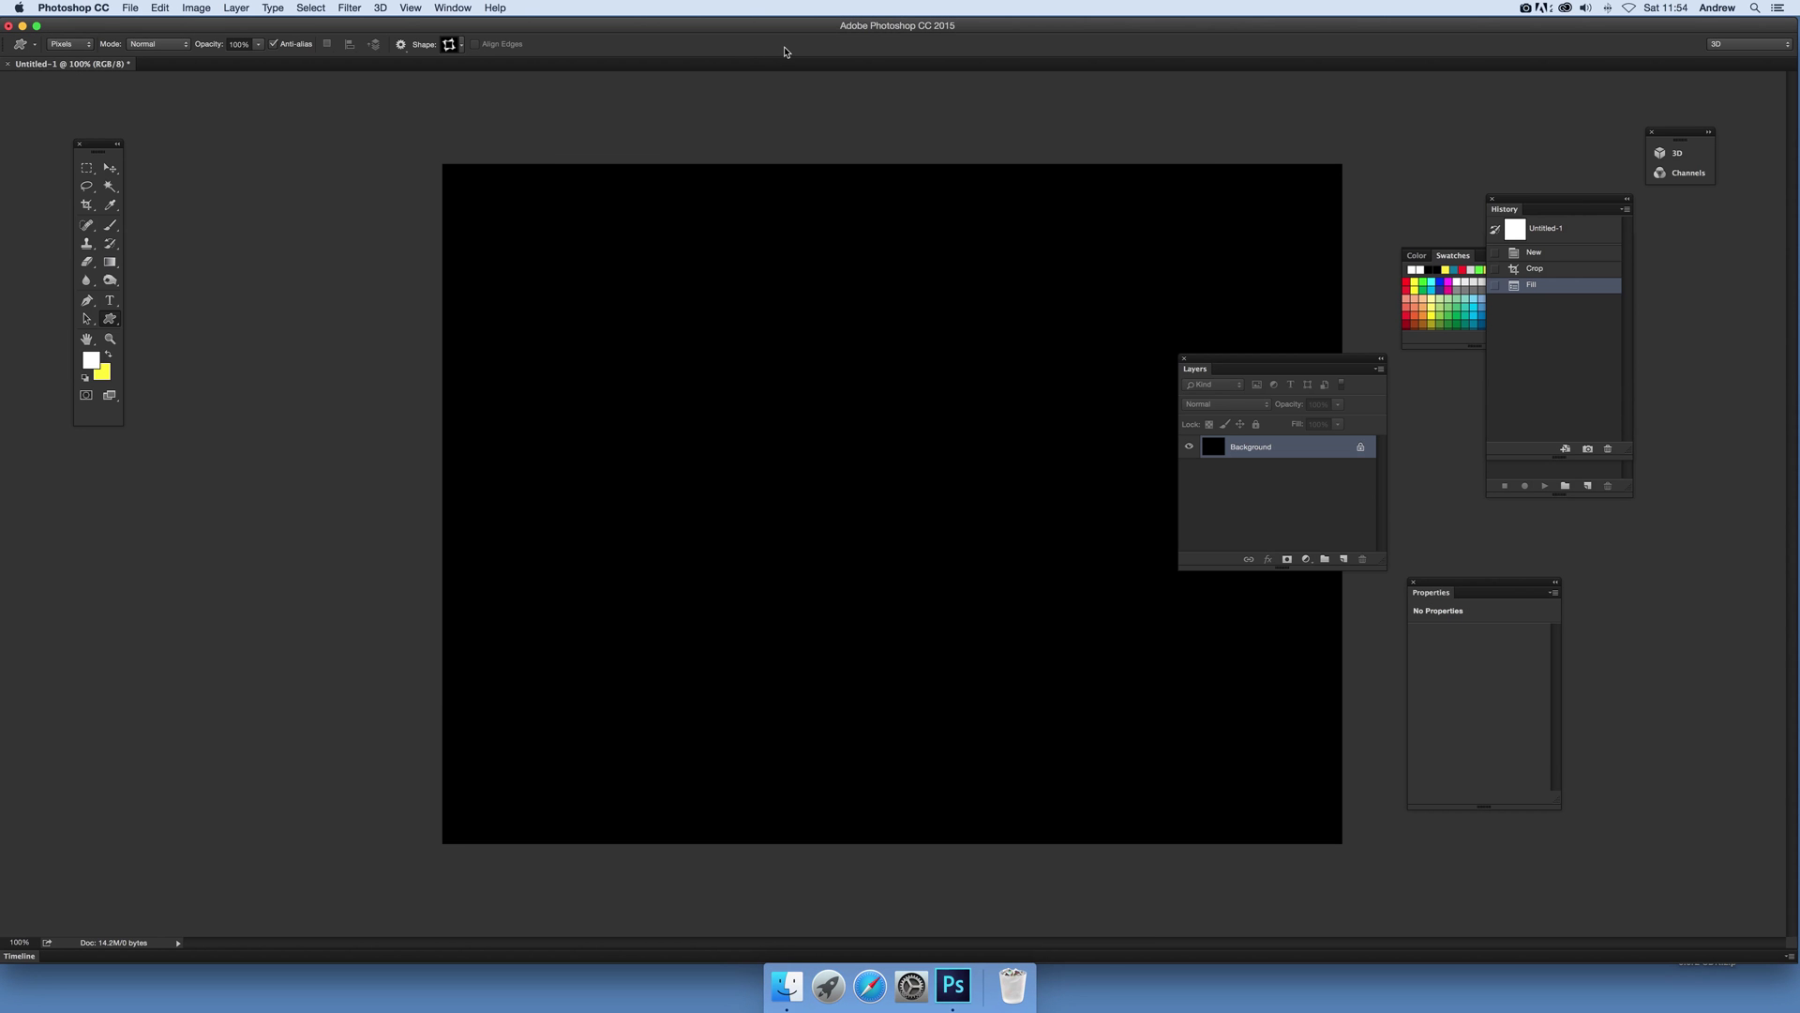
click(112, 320)
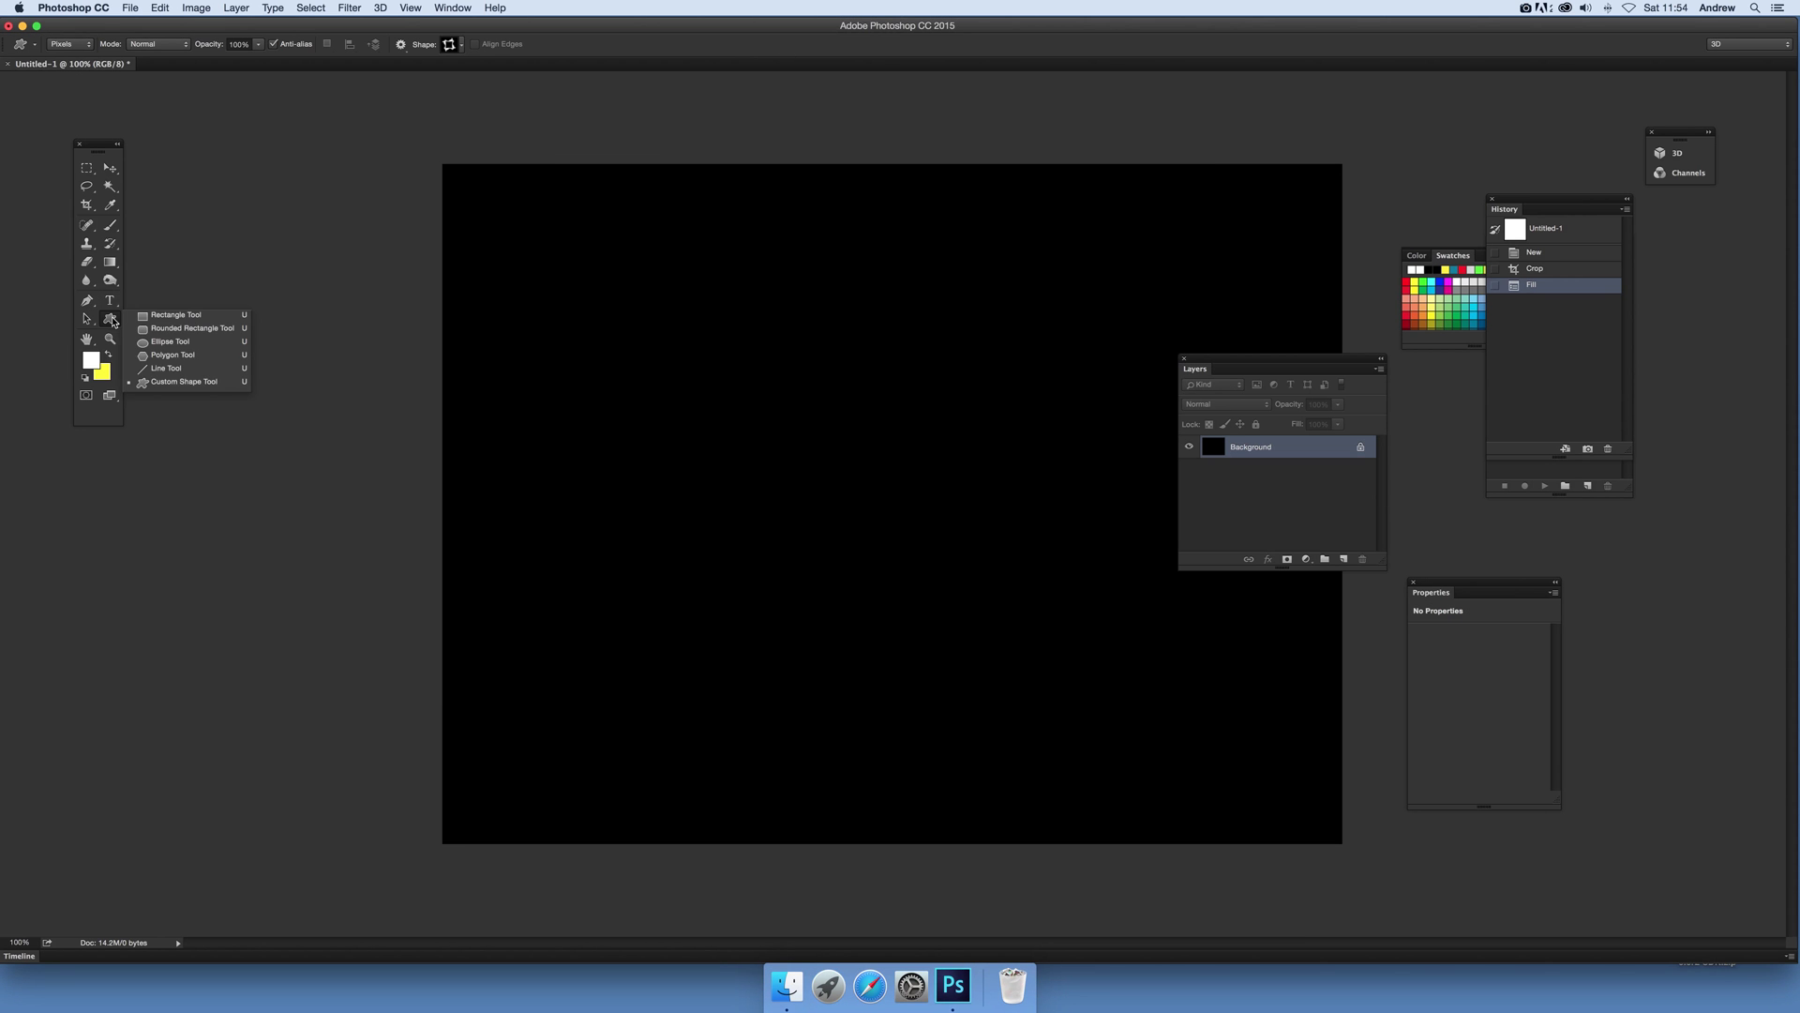
click(172, 383)
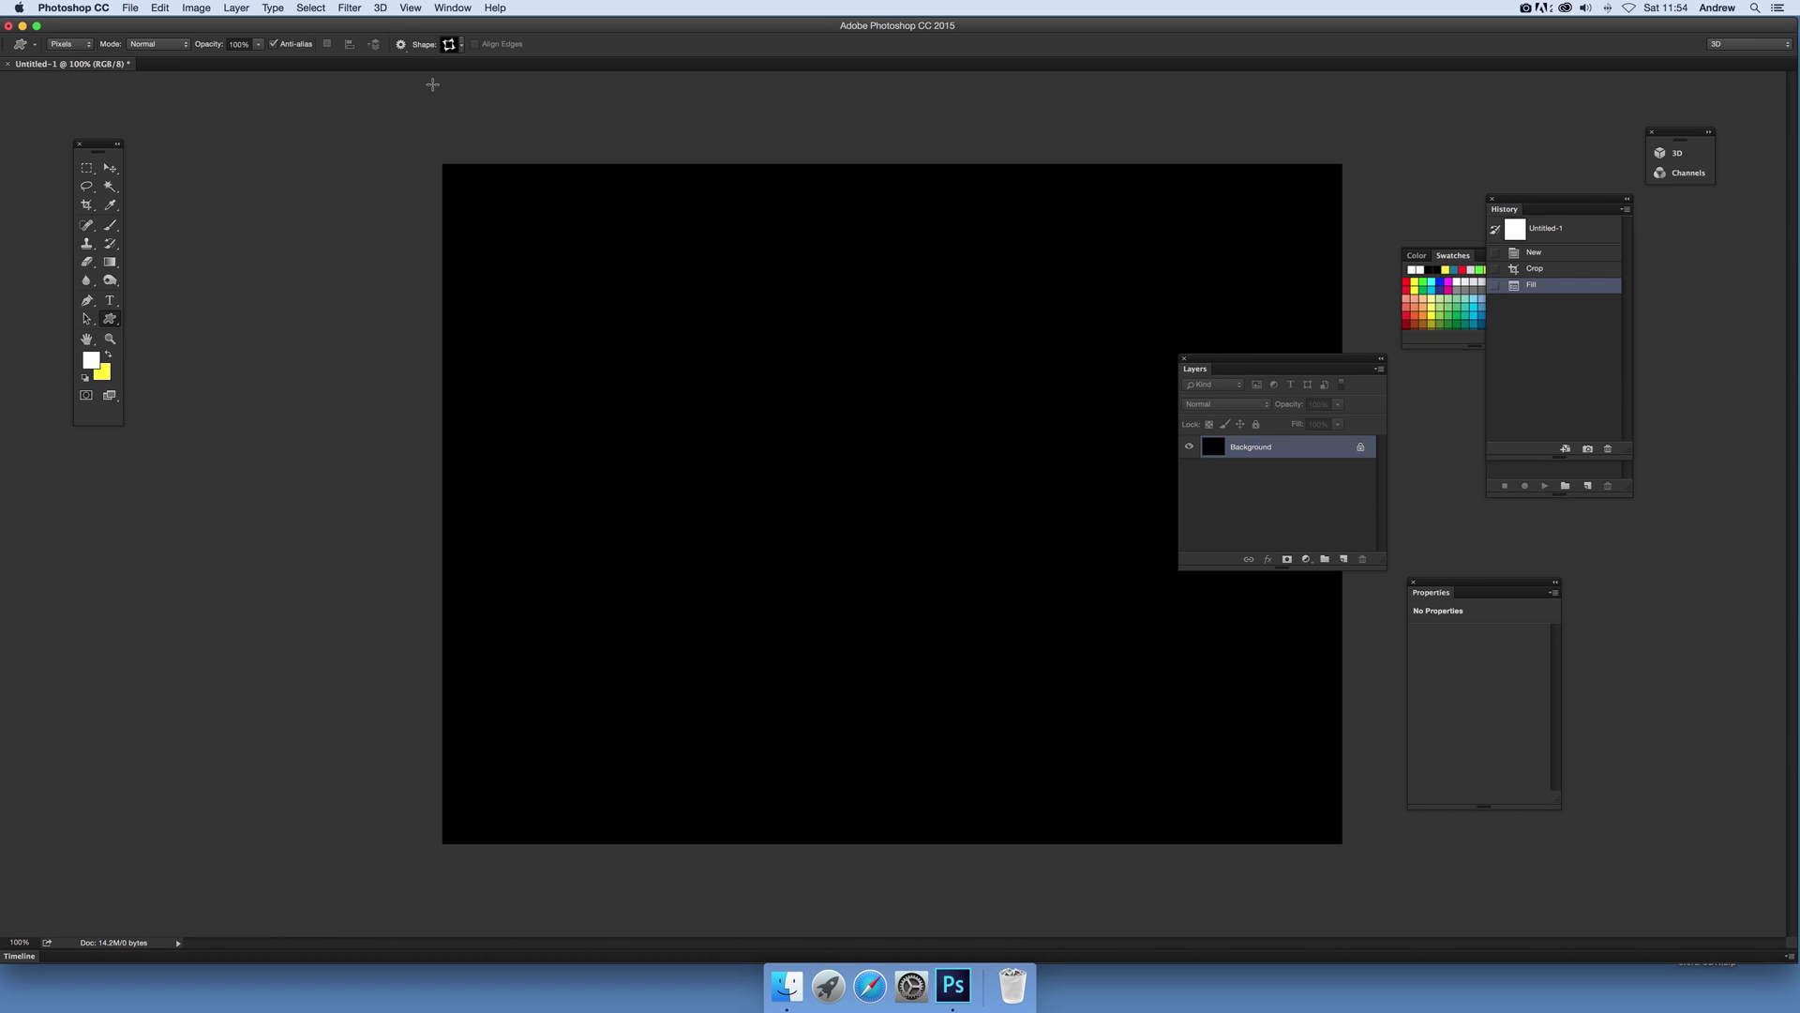
click(461, 45)
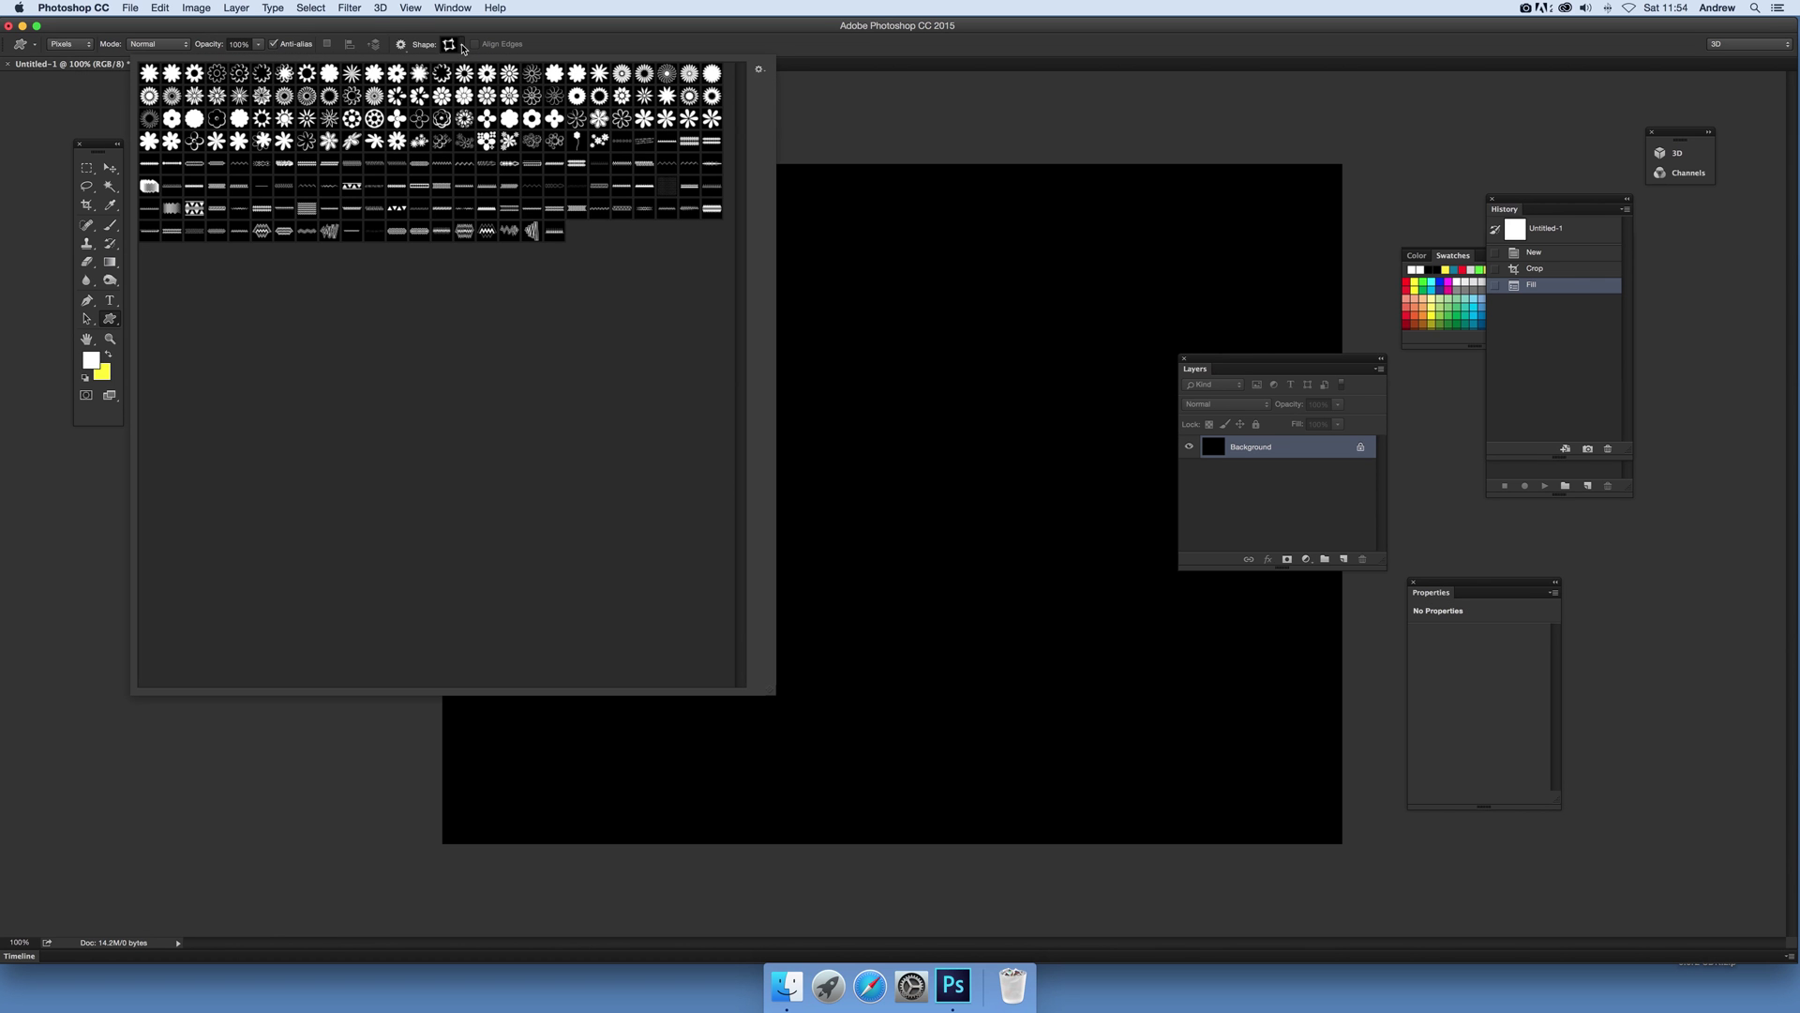
Step: Append GX164_Arrows_Graphicxtras.csh to the picker with Load Shapes
click(761, 69)
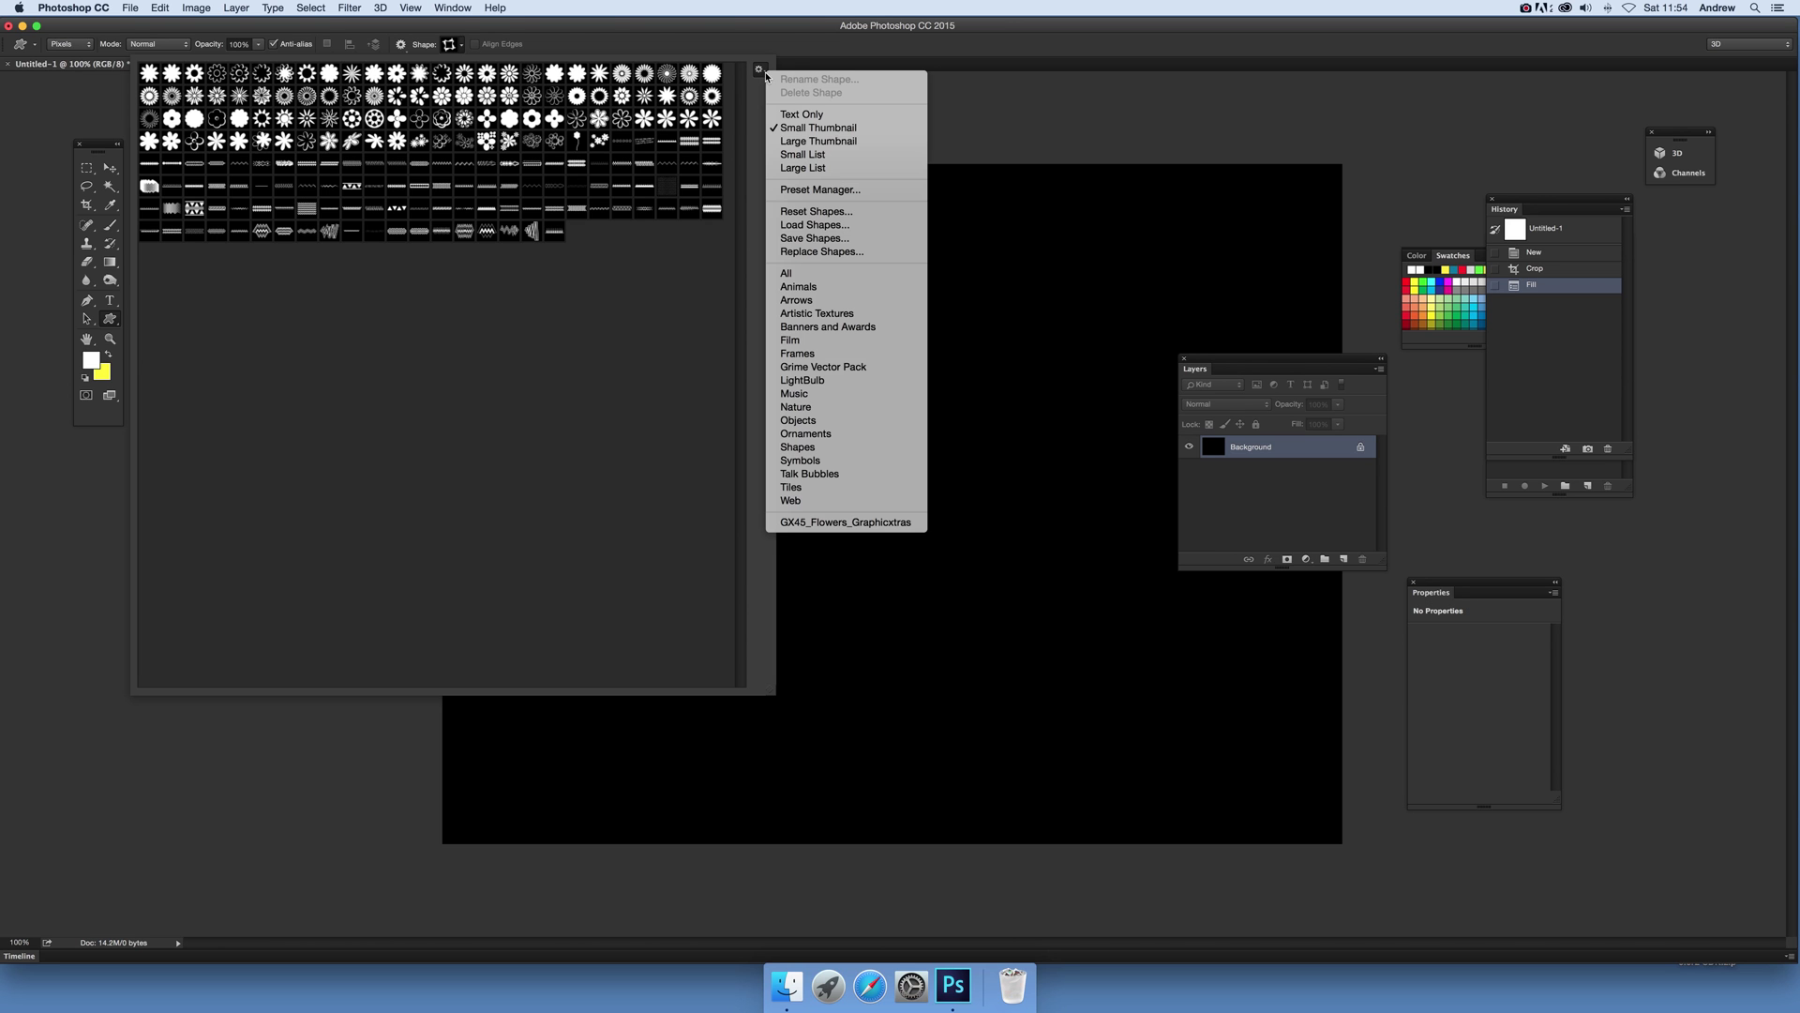
click(798, 228)
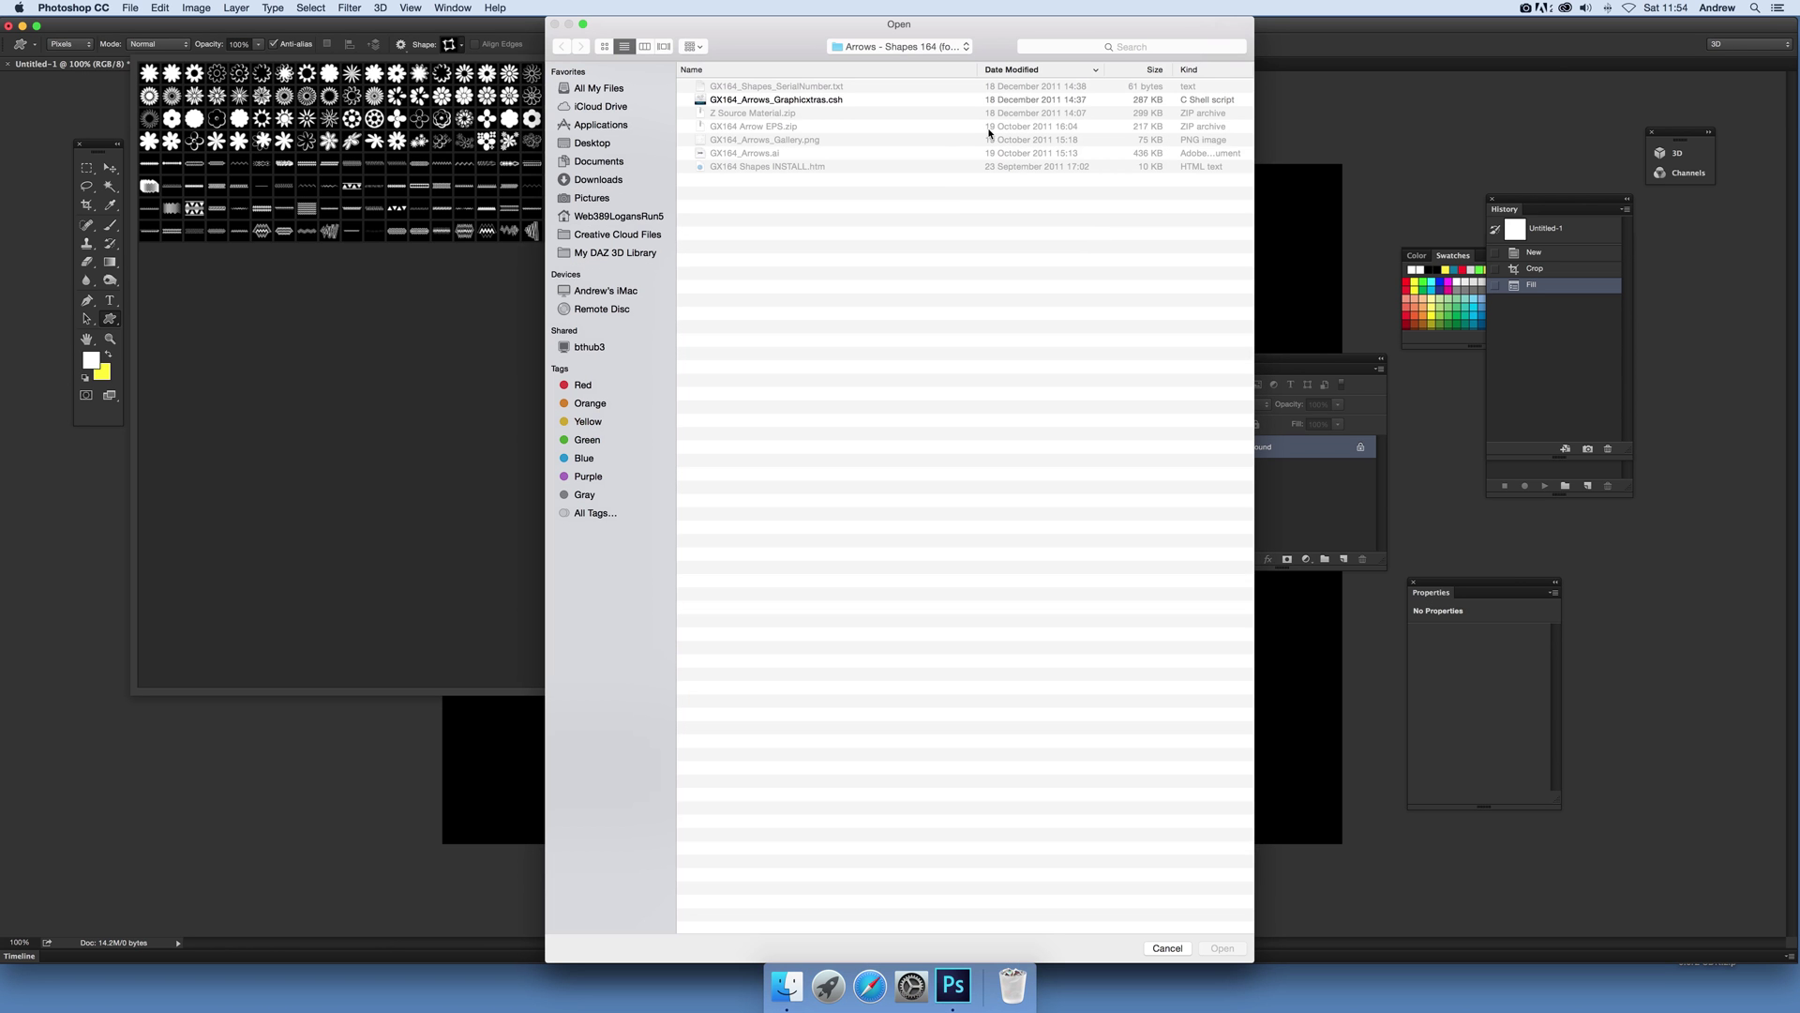
click(800, 101)
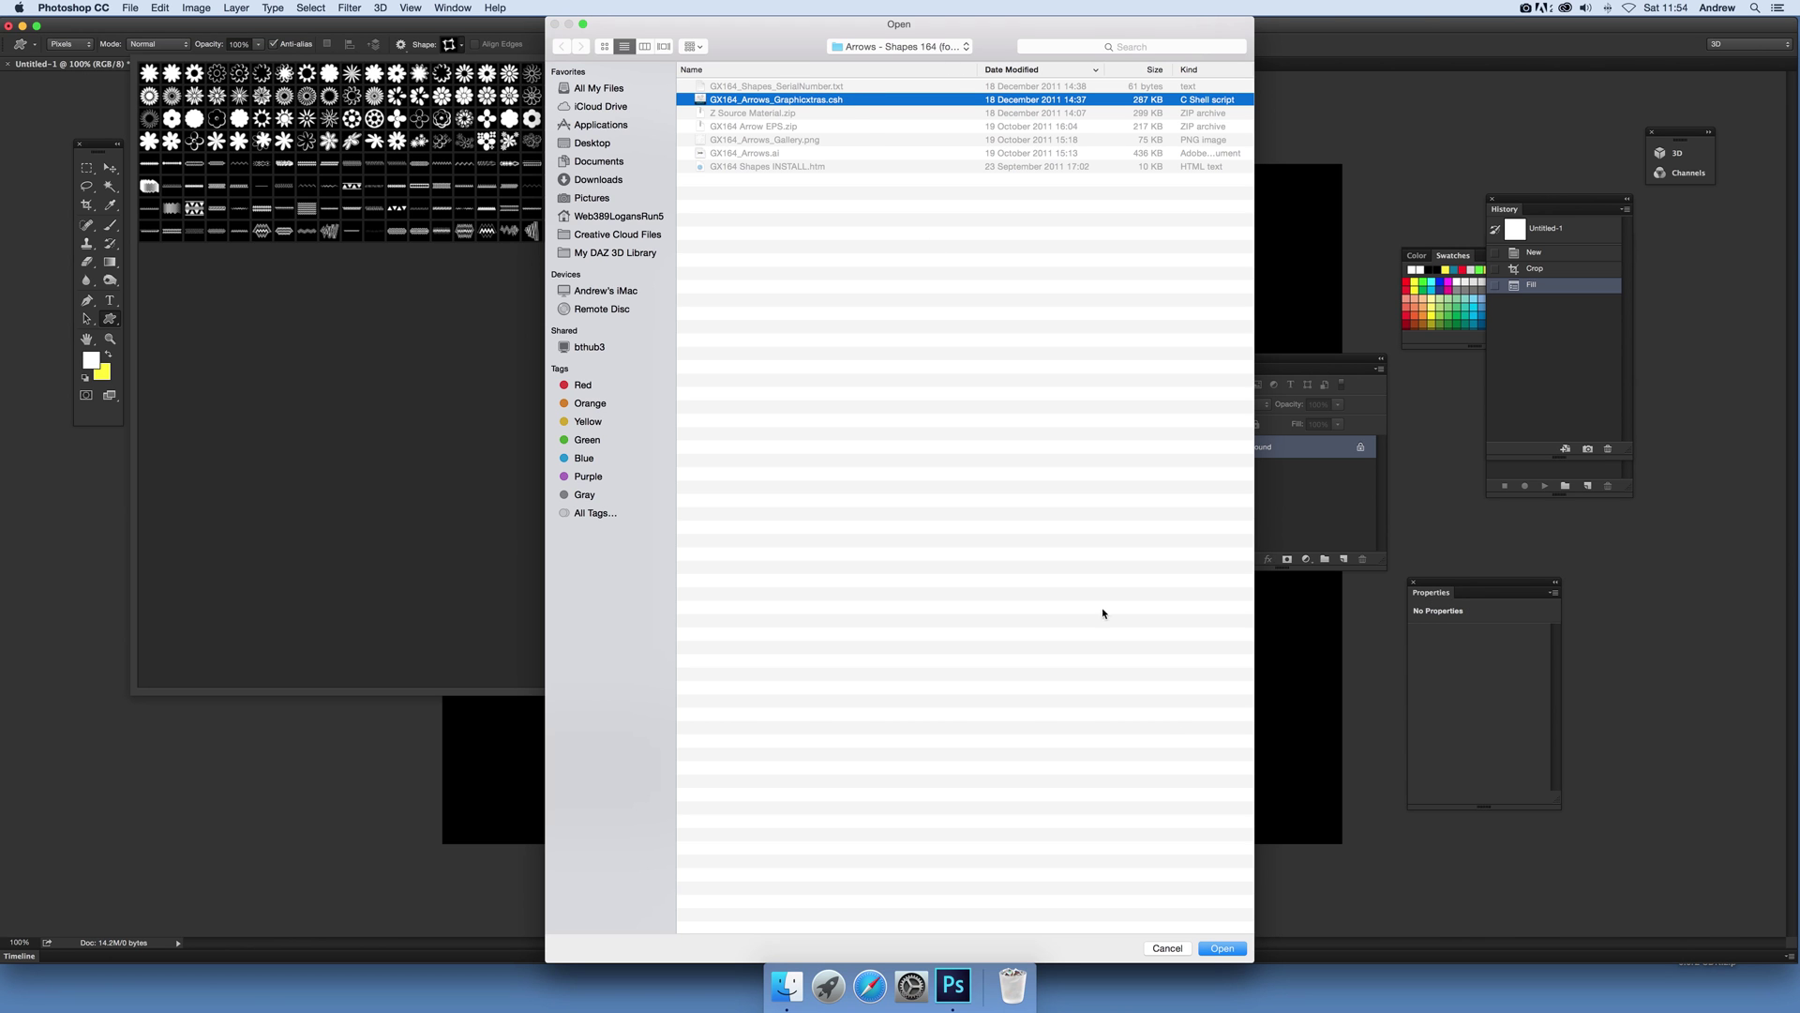
click(1223, 948)
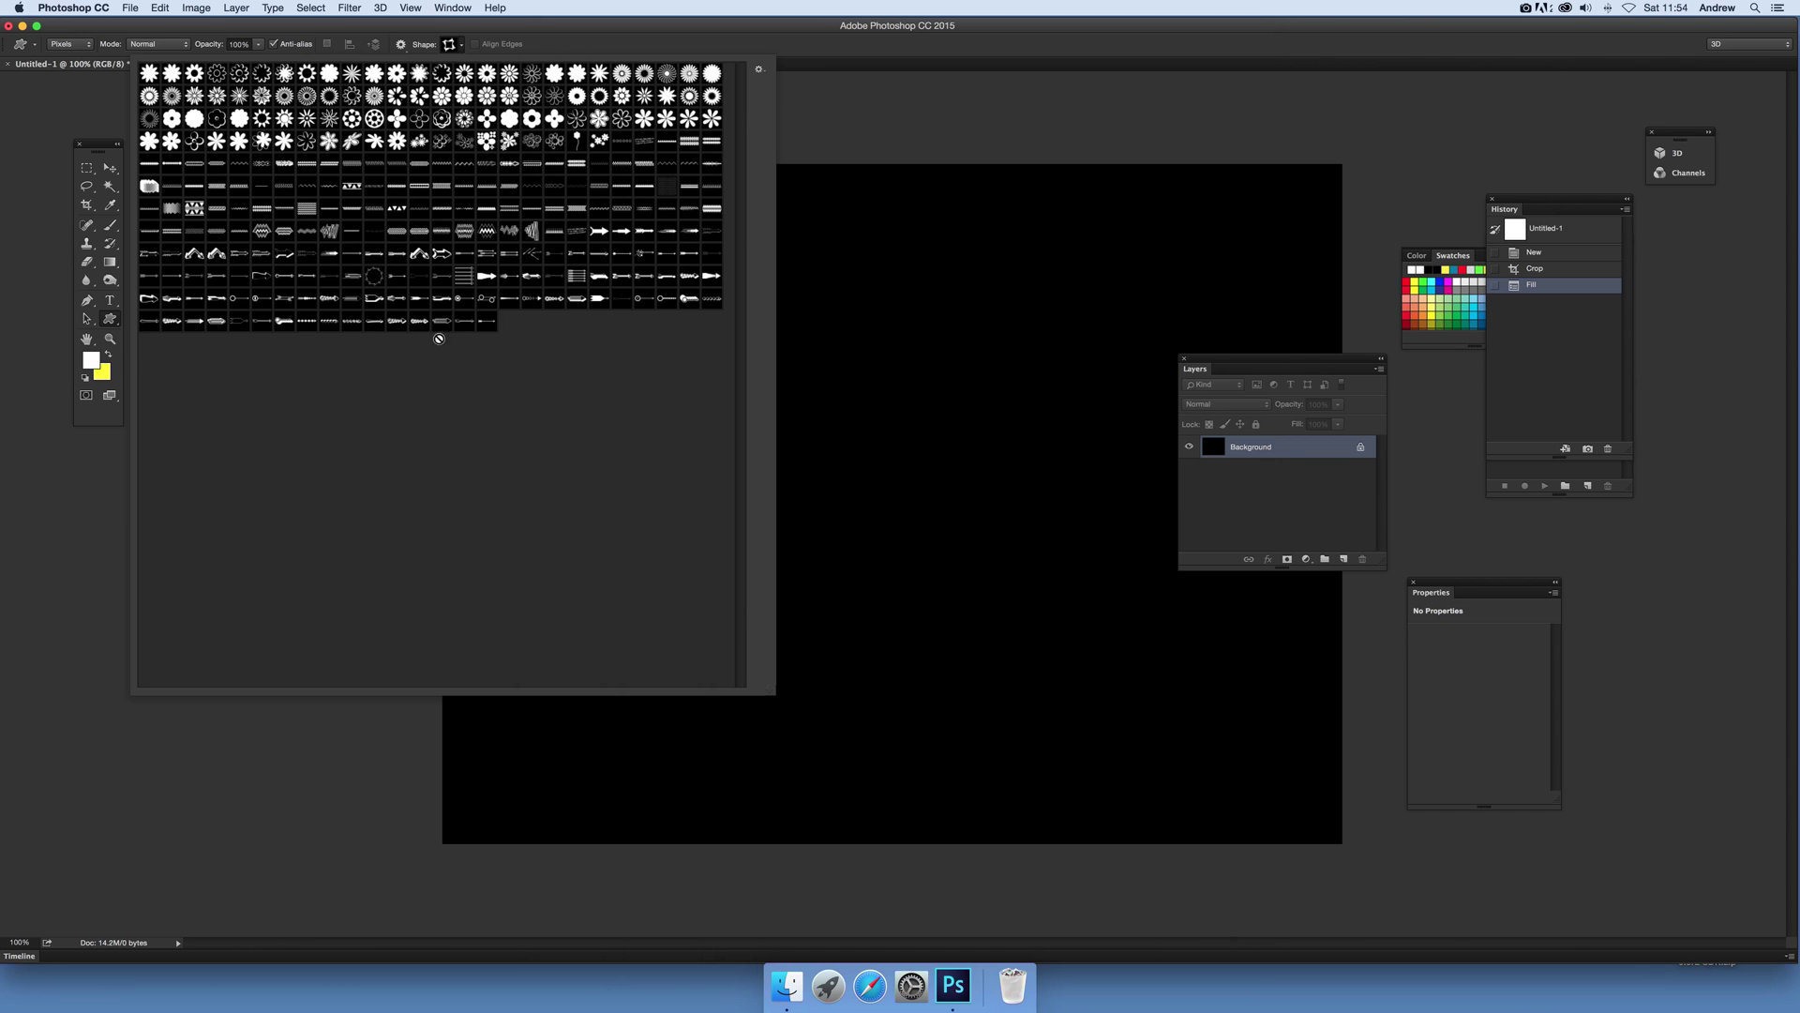
Step: Load GX164_Arrows_Graphicxtras.csh into the shape picker once more with Load Shapes
click(758, 69)
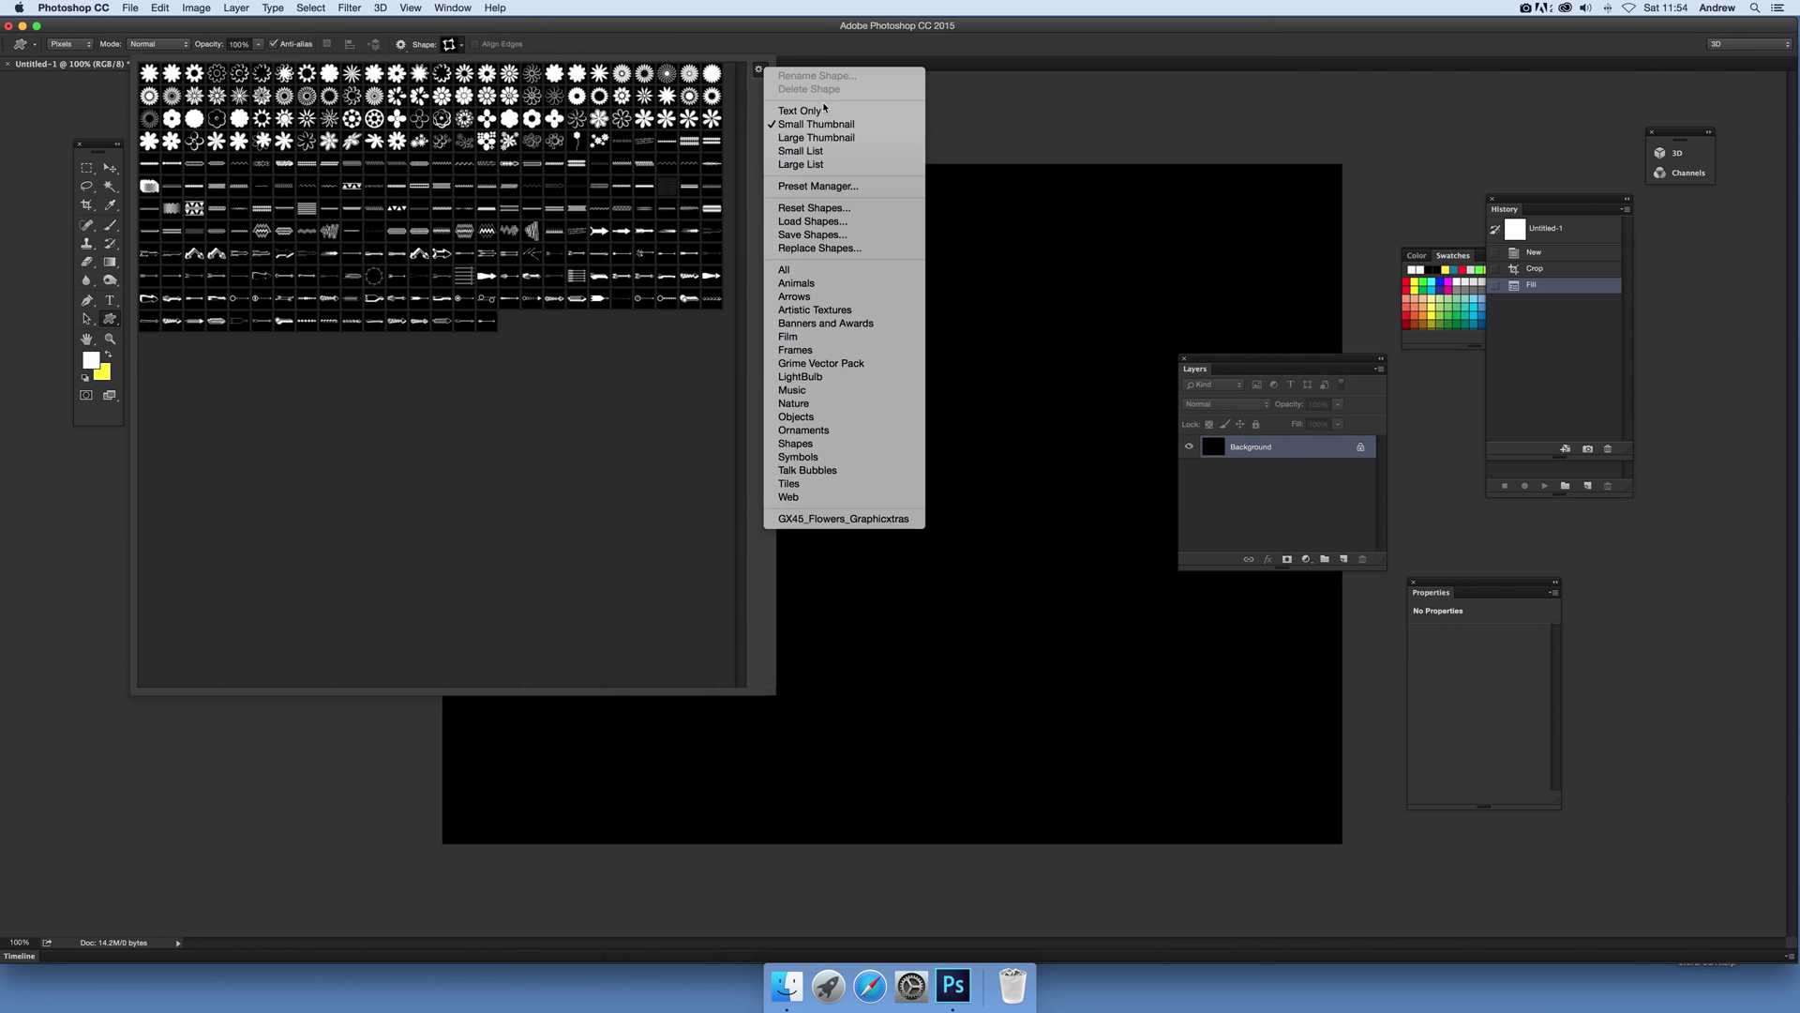
click(808, 222)
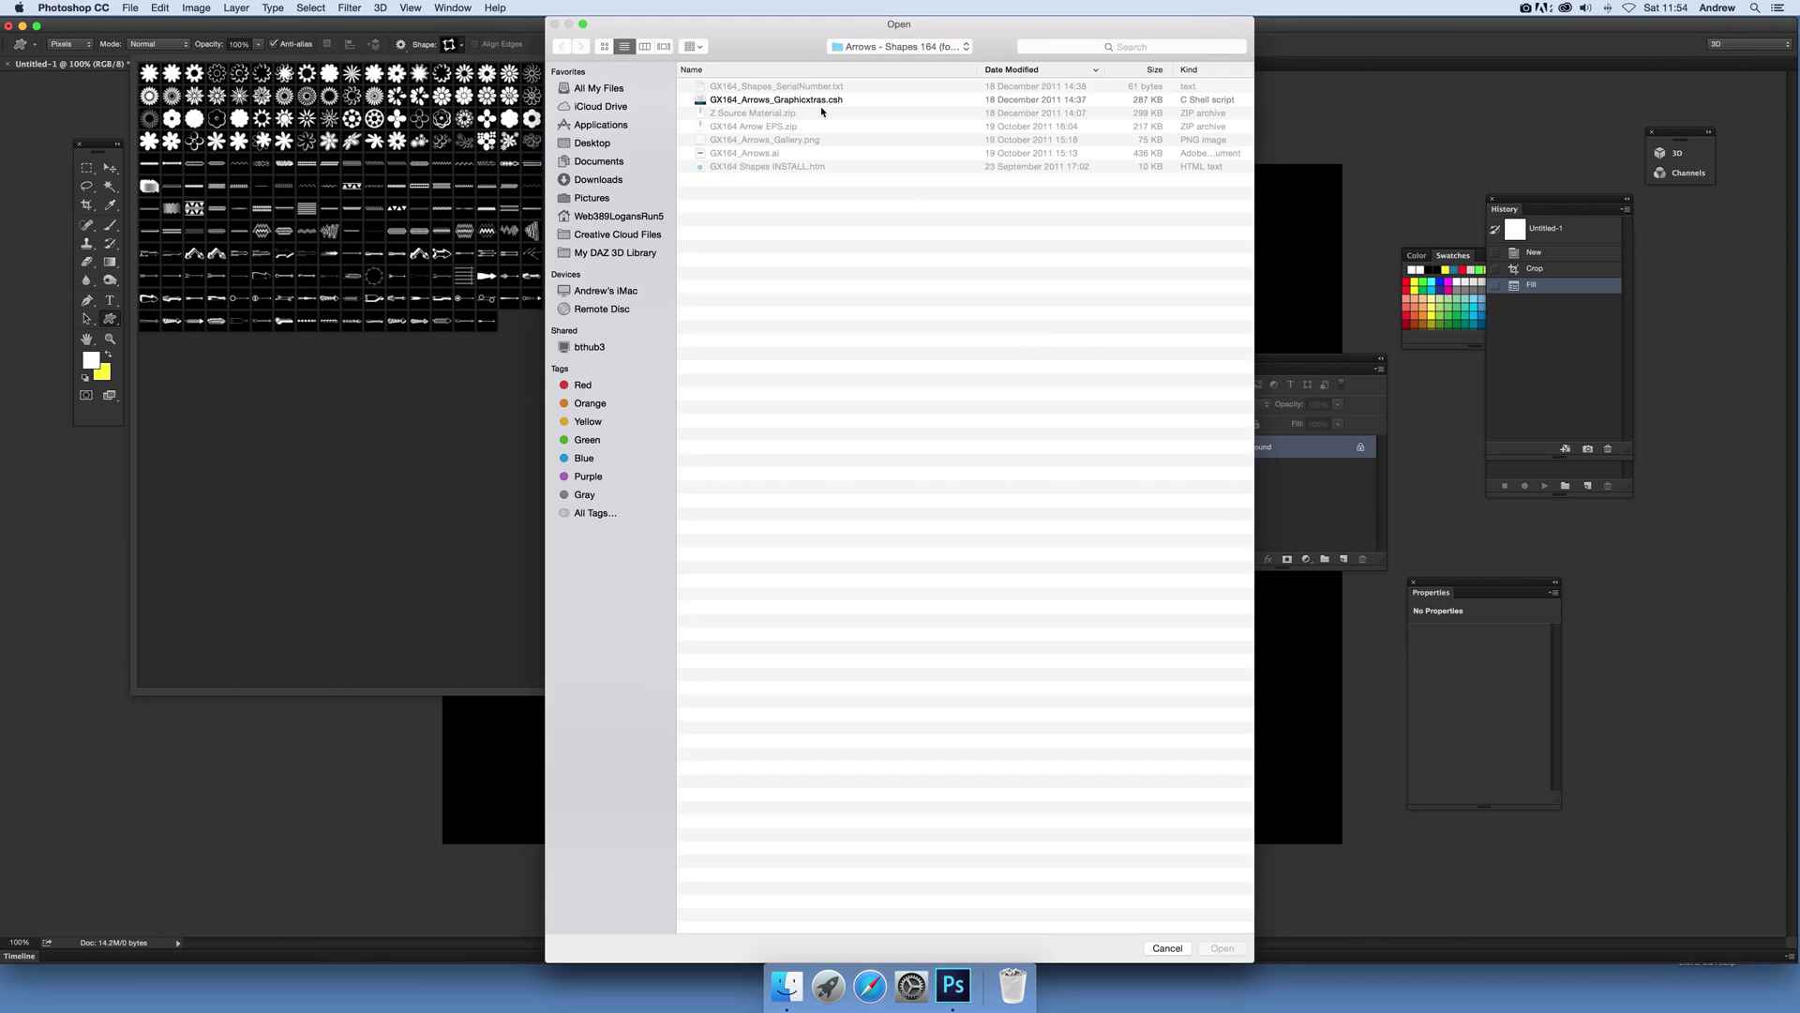
click(772, 103)
click(1231, 945)
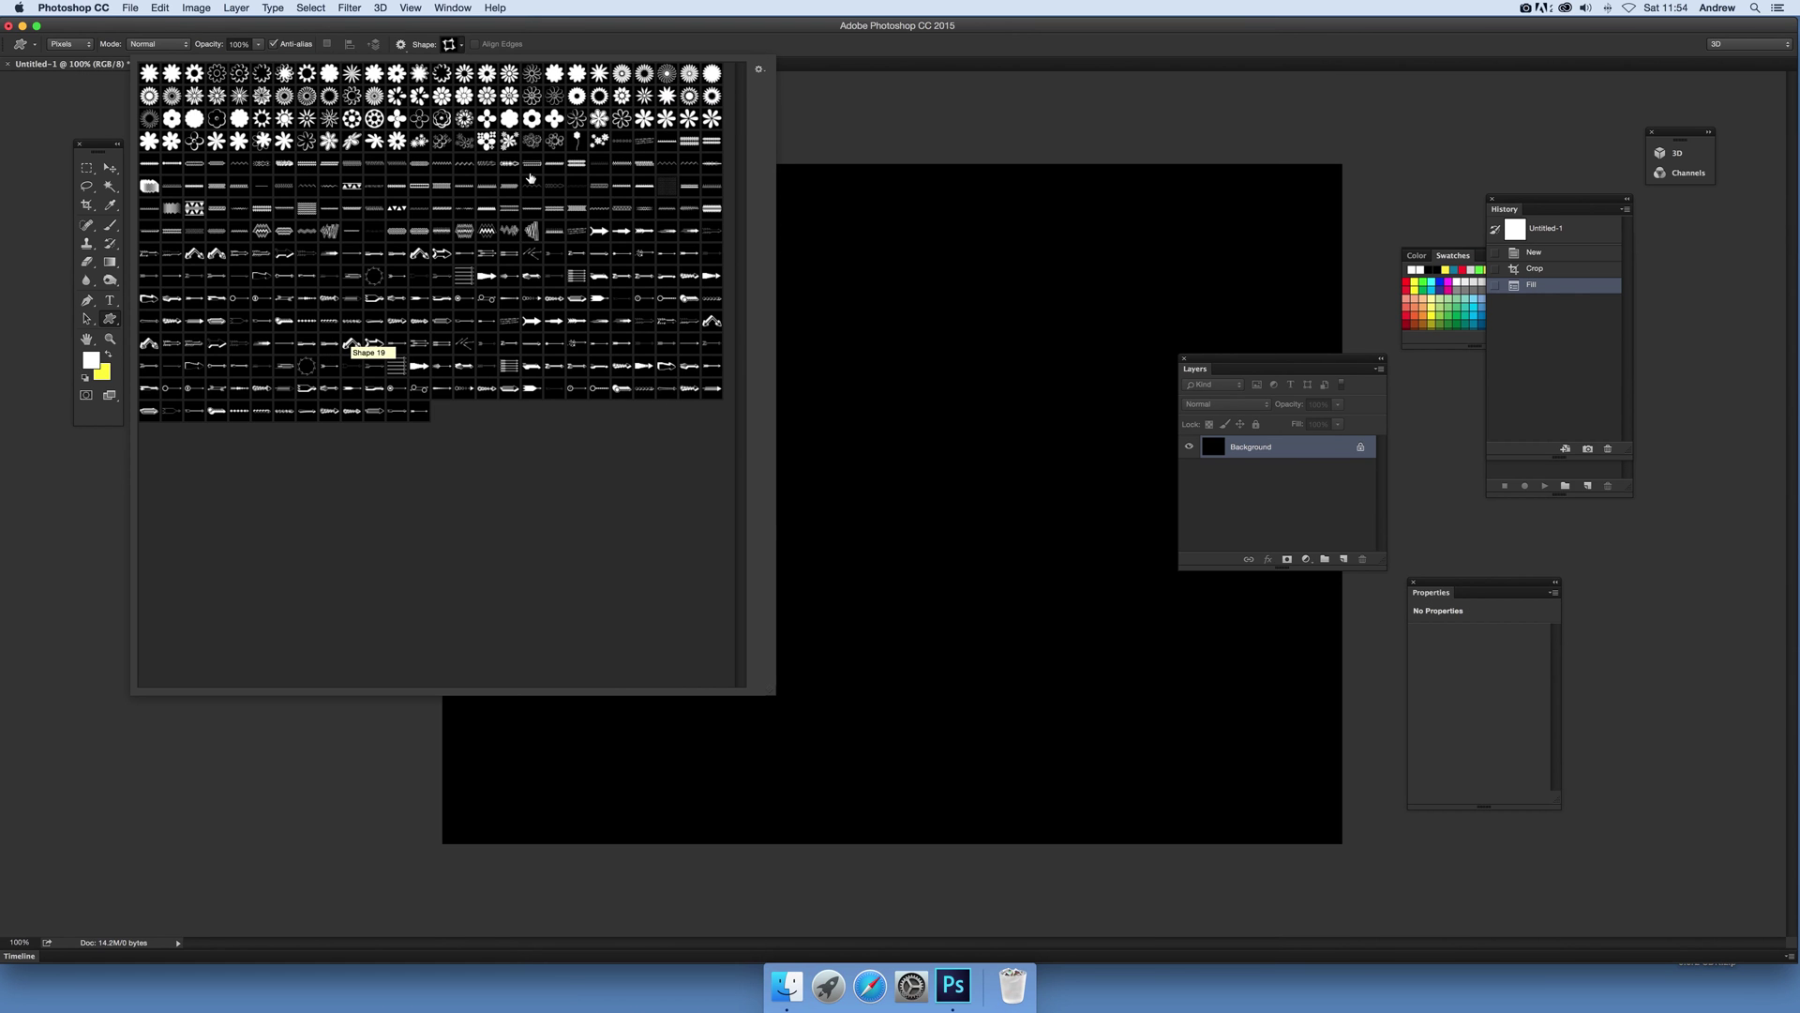
Step: Replace the picker's shapes with GX164_Arrows_Graphicxtras.csh using Replace Shapes
click(760, 70)
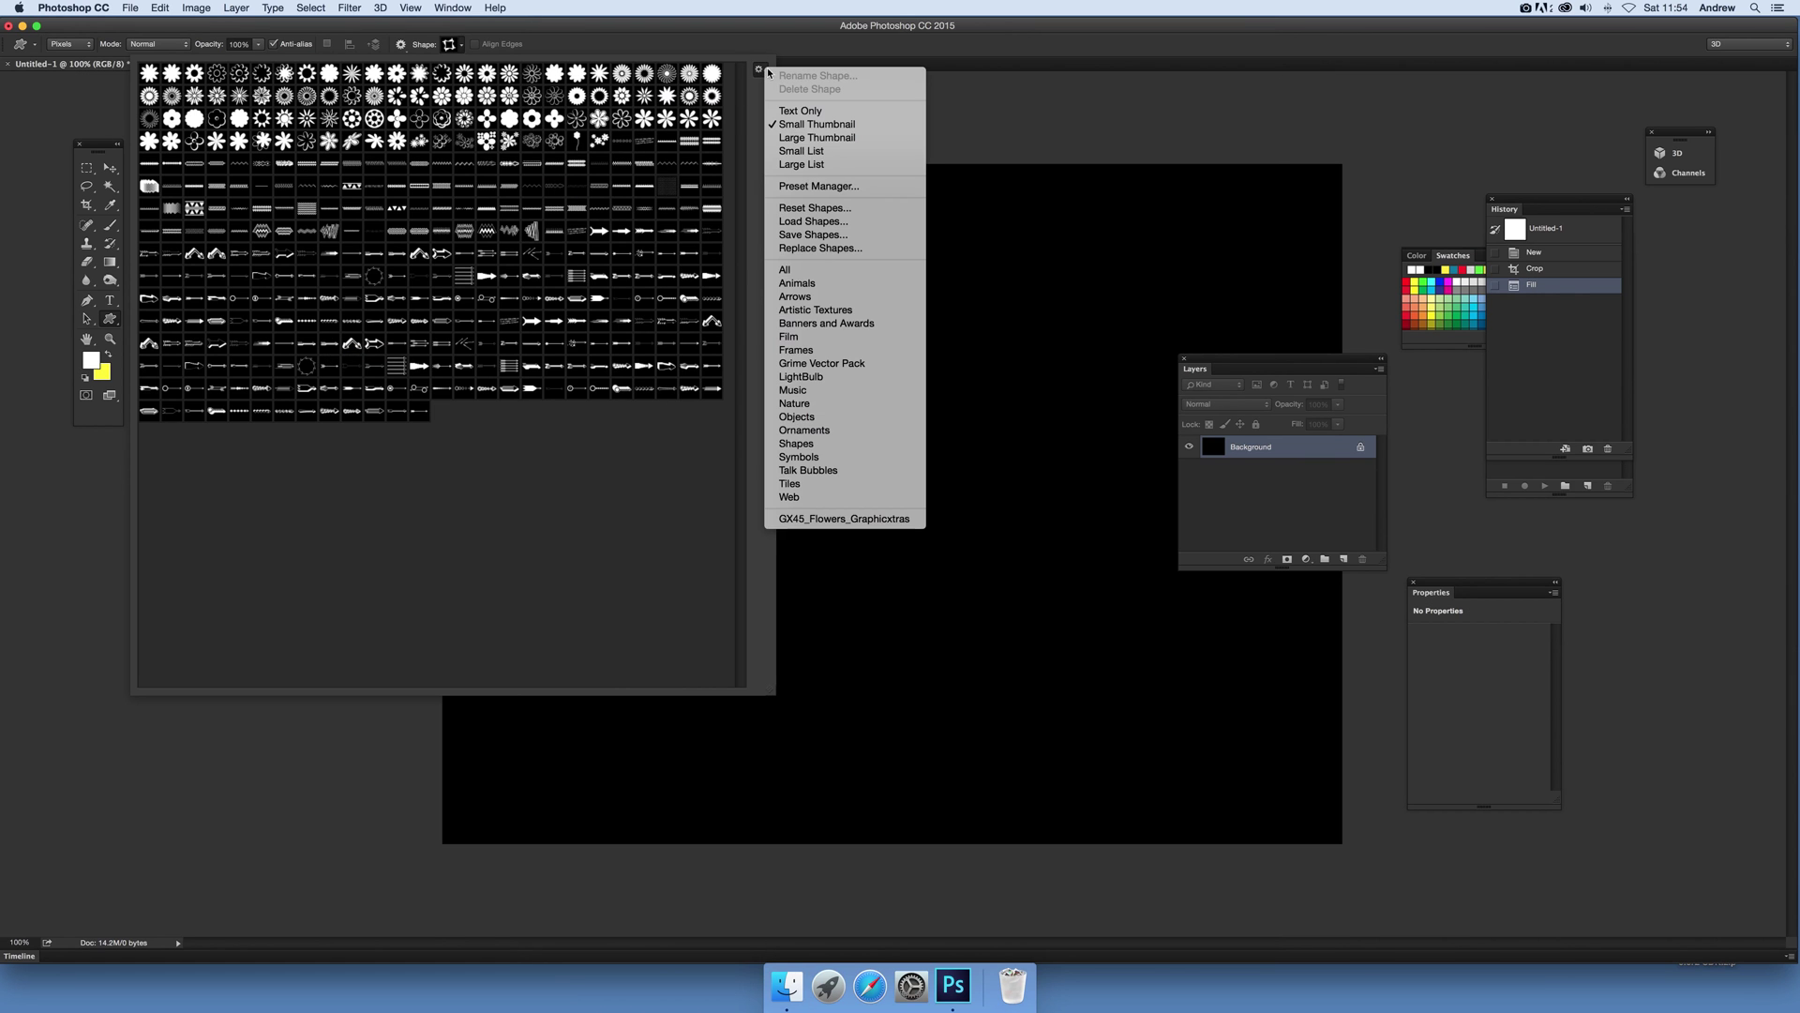
click(846, 251)
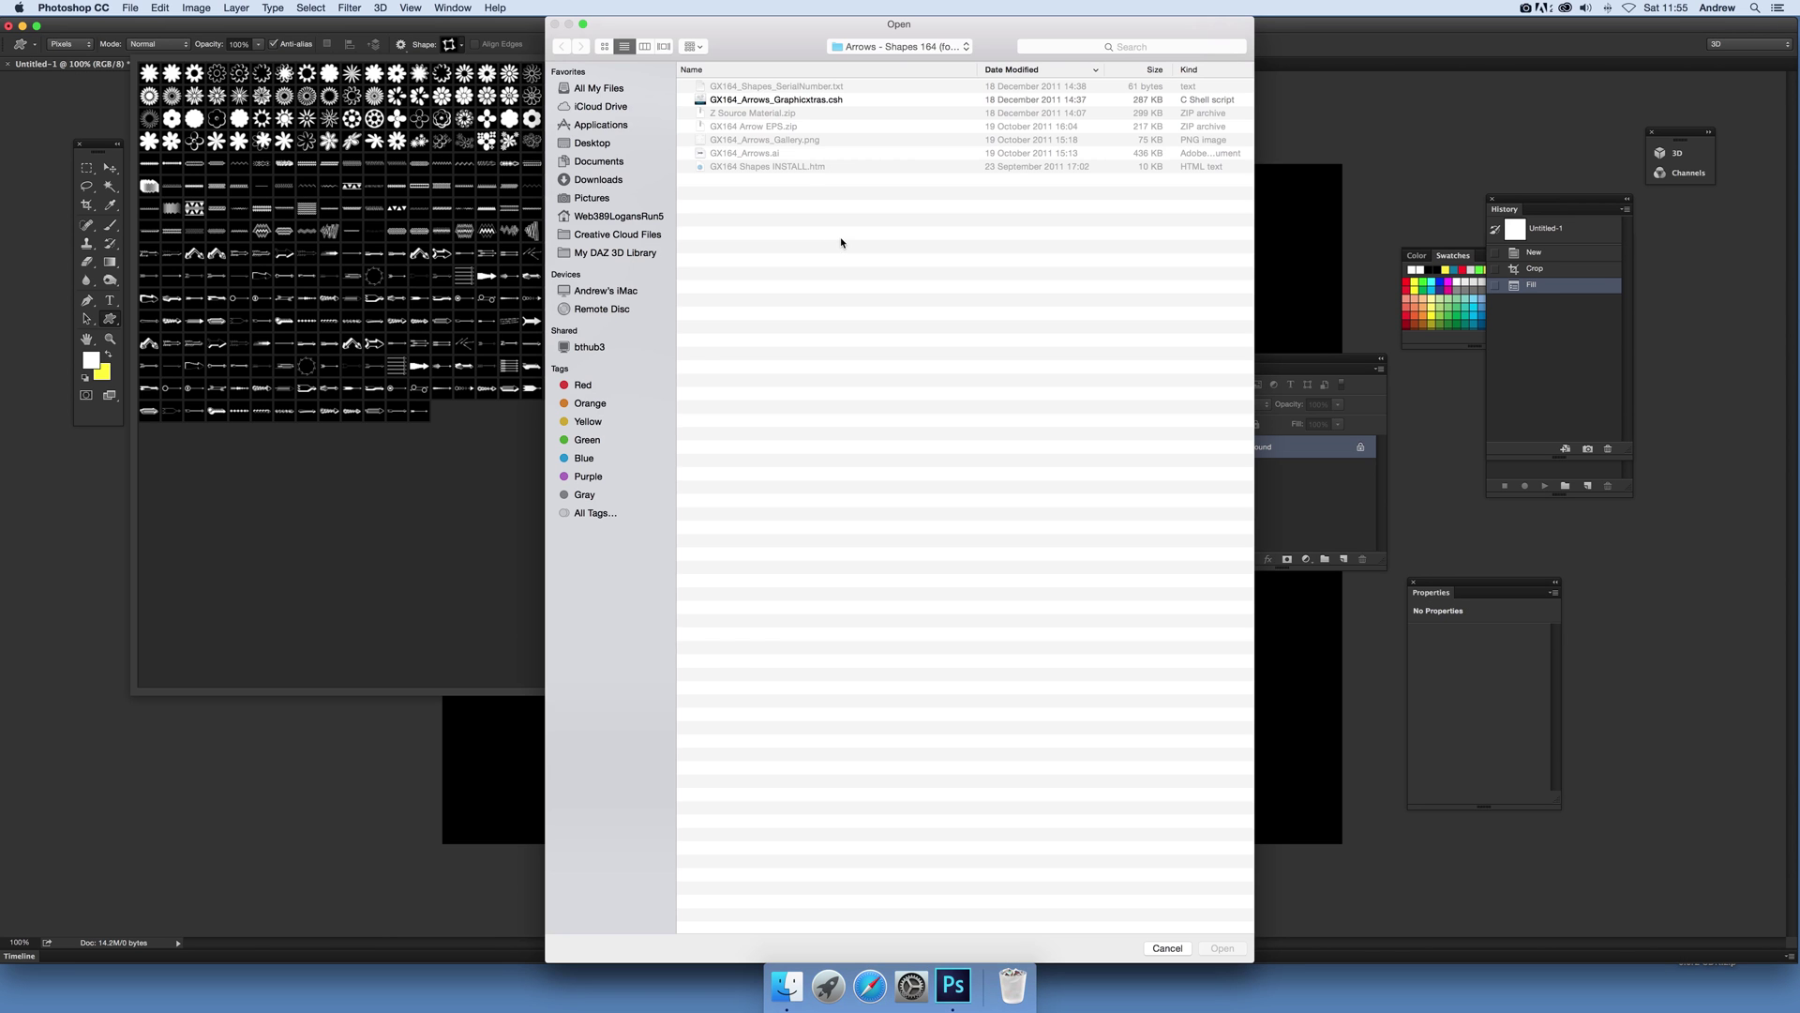
click(789, 102)
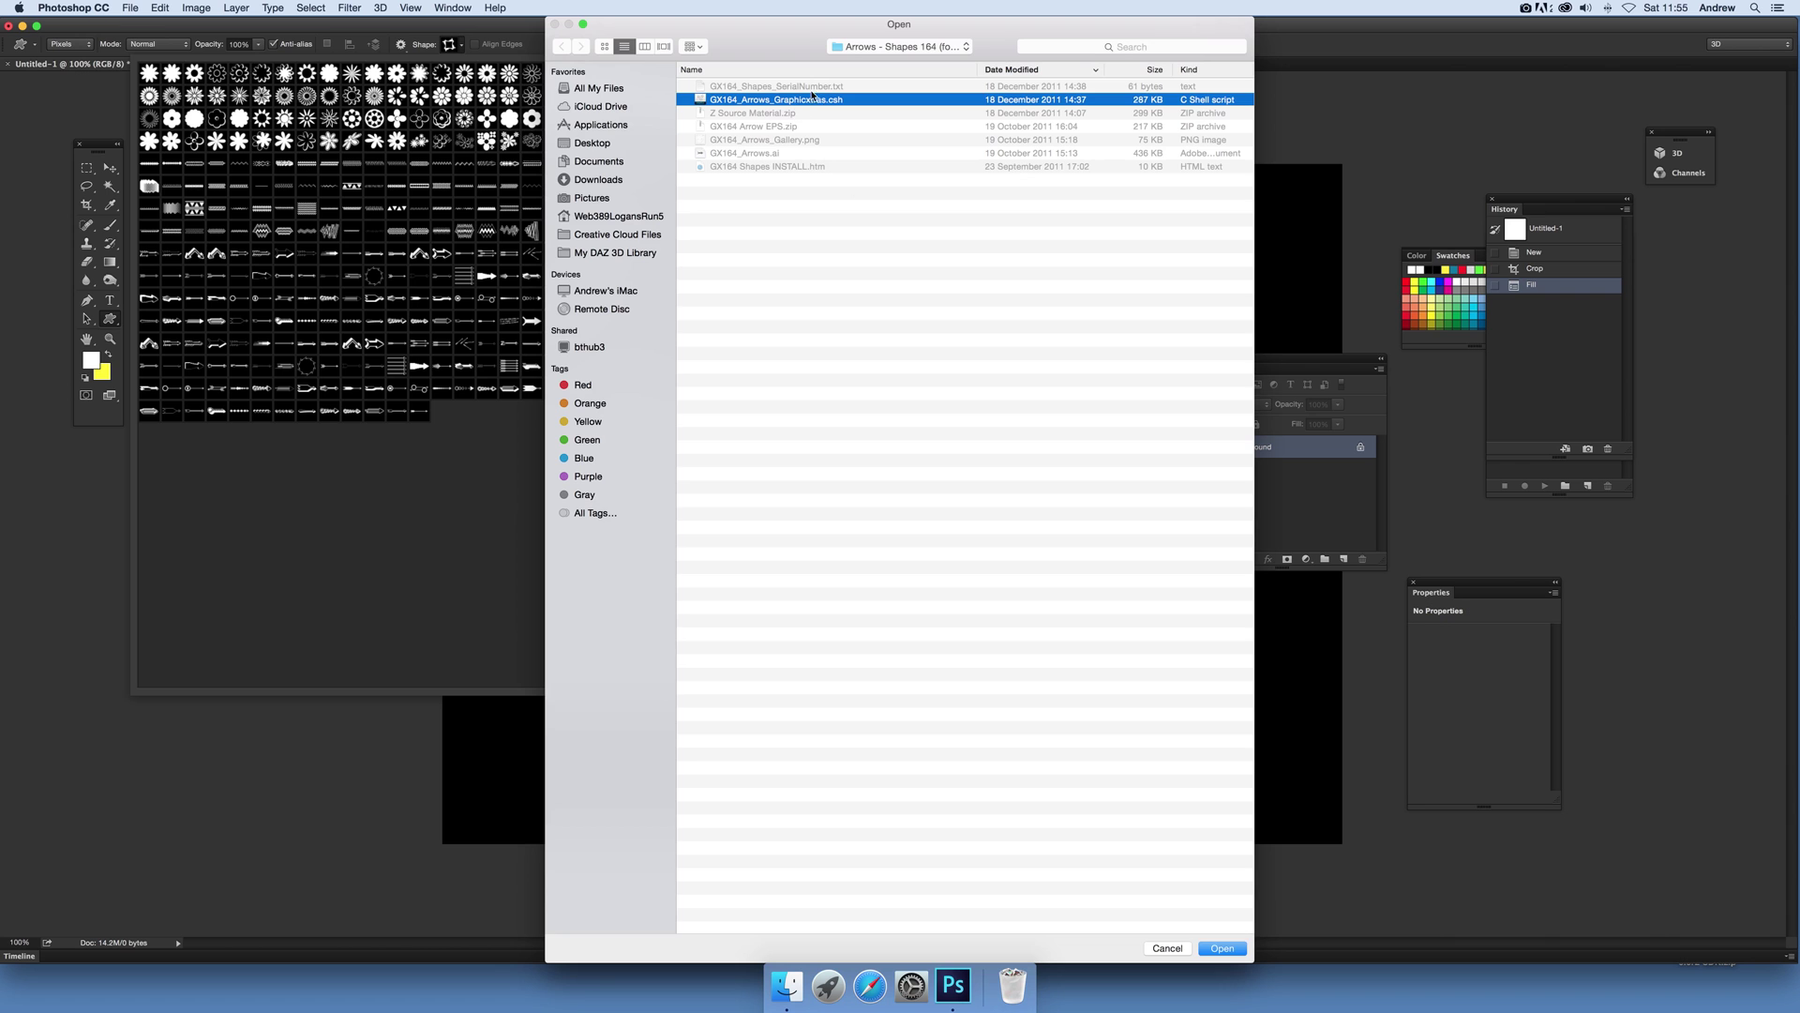
click(1222, 948)
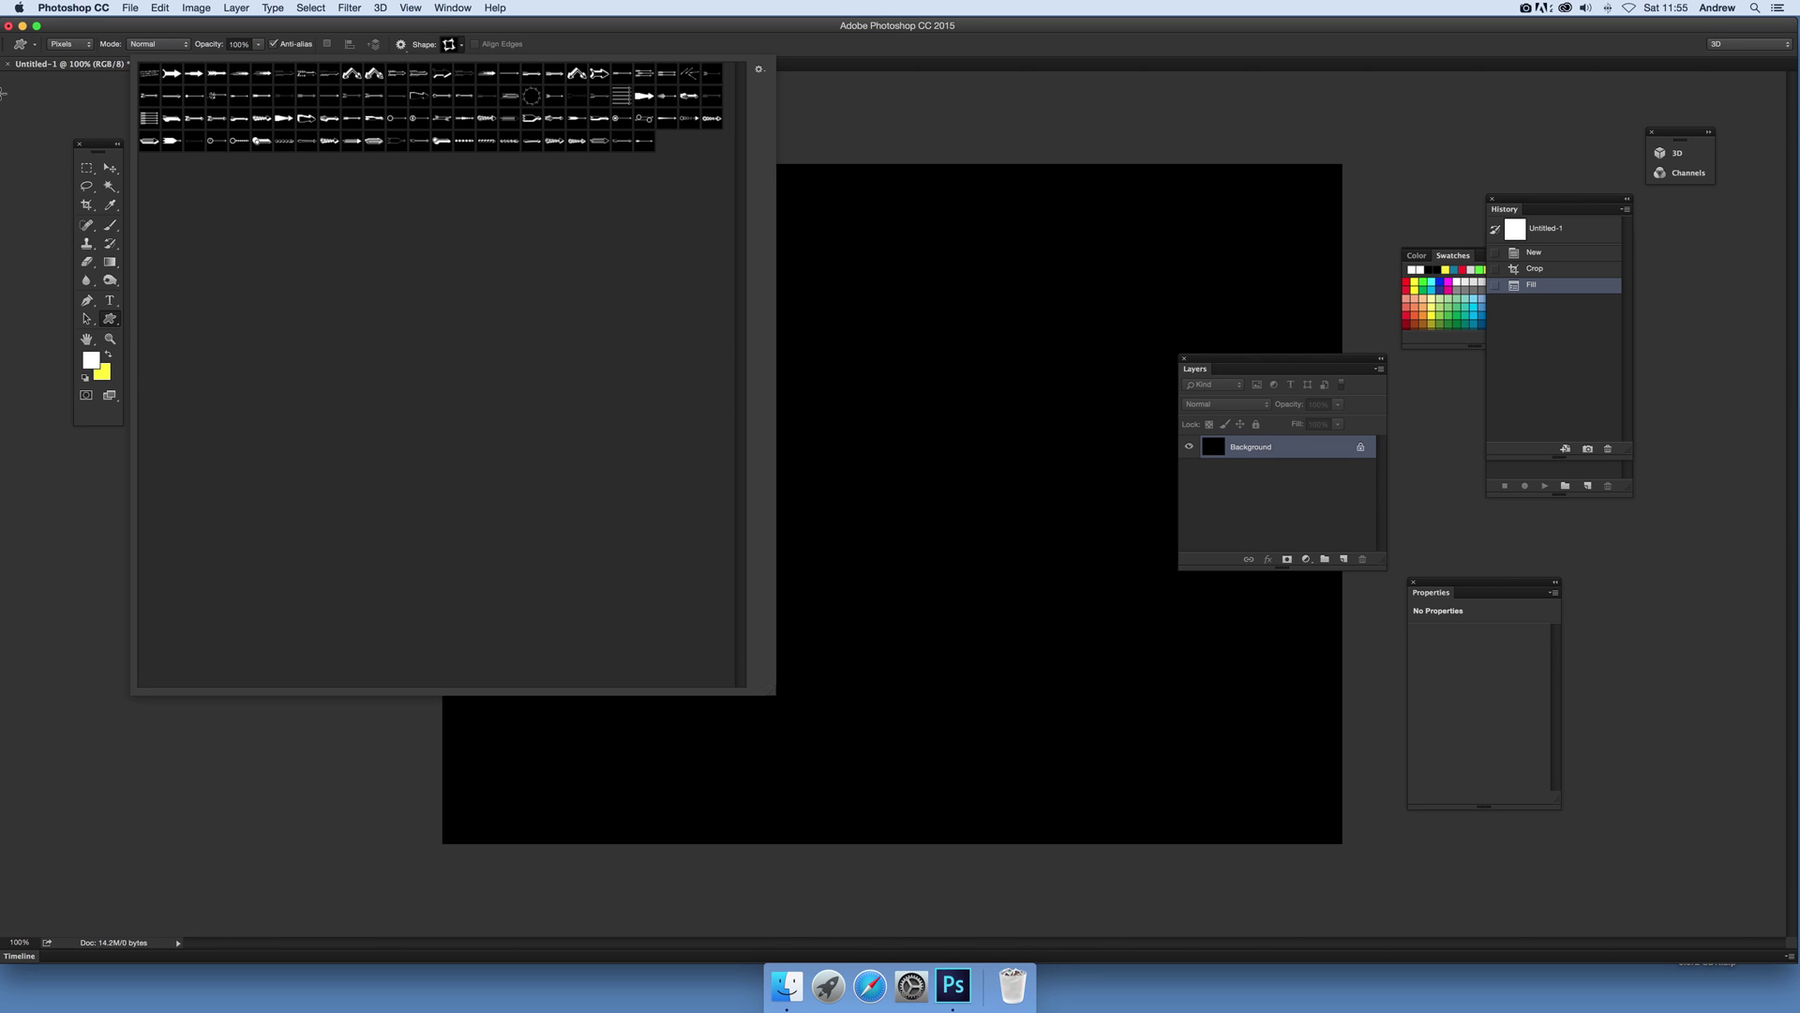
Step: Open Edit > Presets > Preset Manager with Preset Type set to Custom Shapes
click(167, 8)
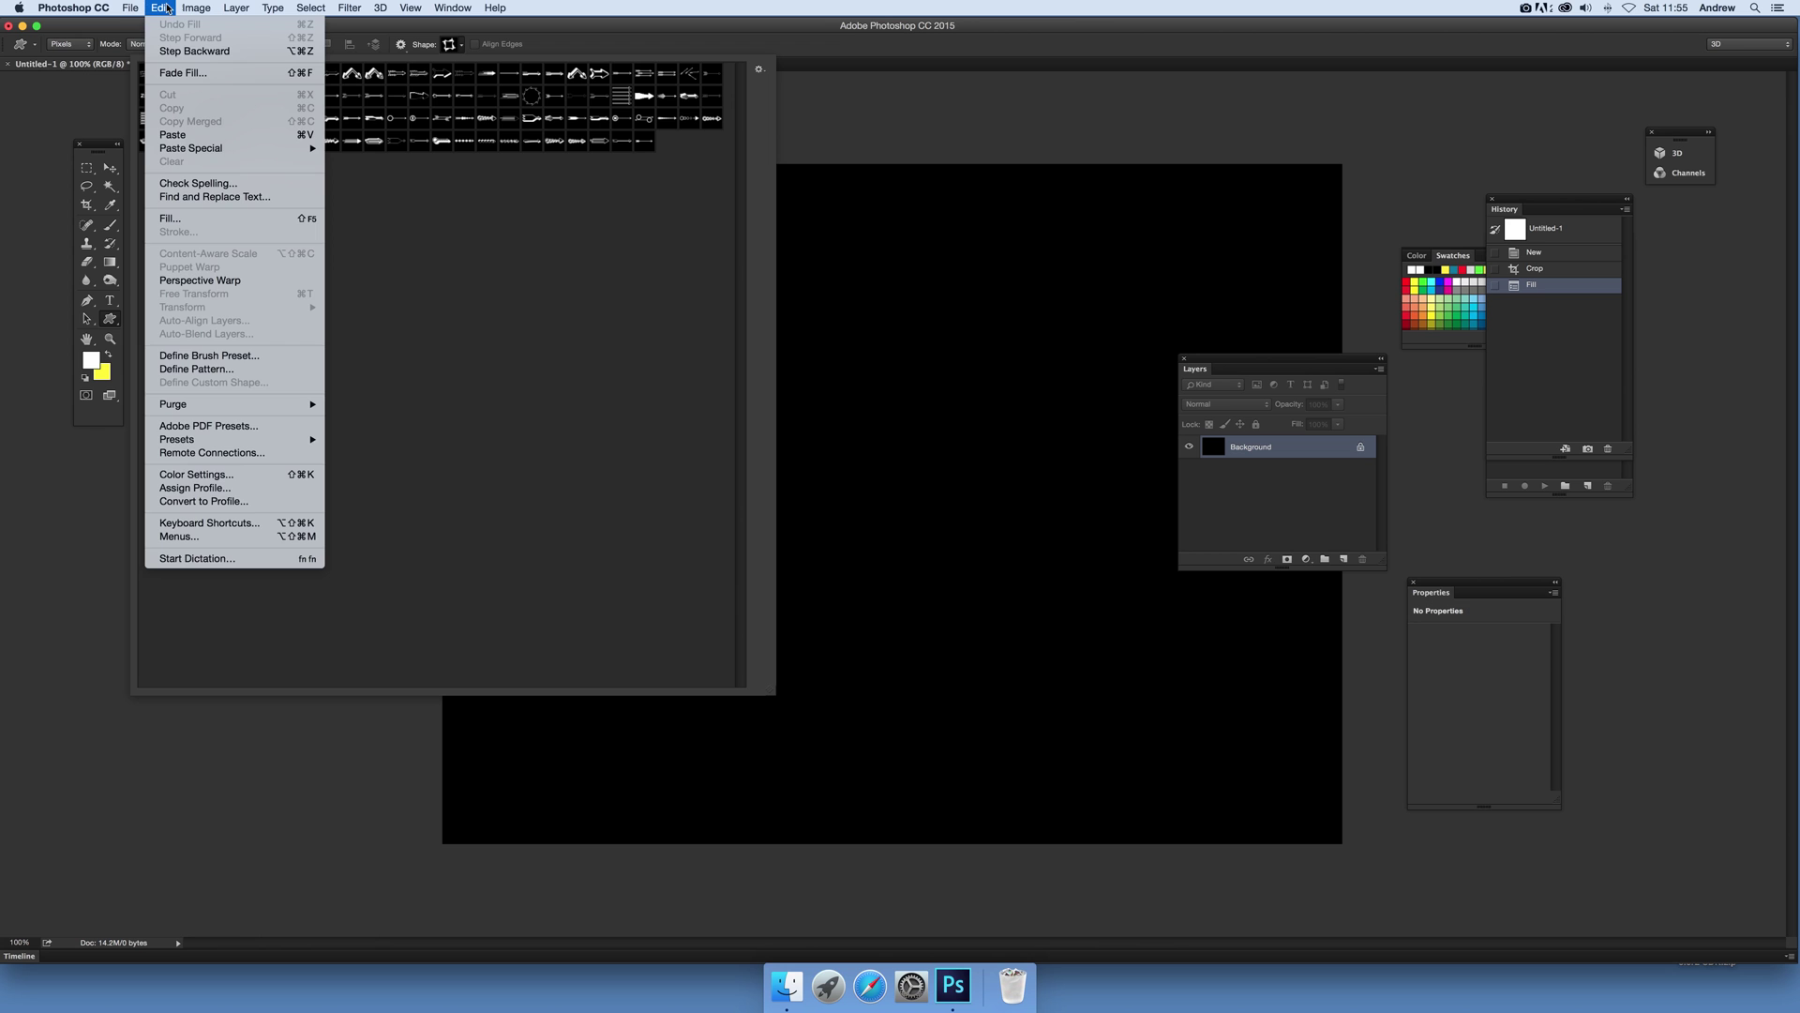
mouse_move(291, 439)
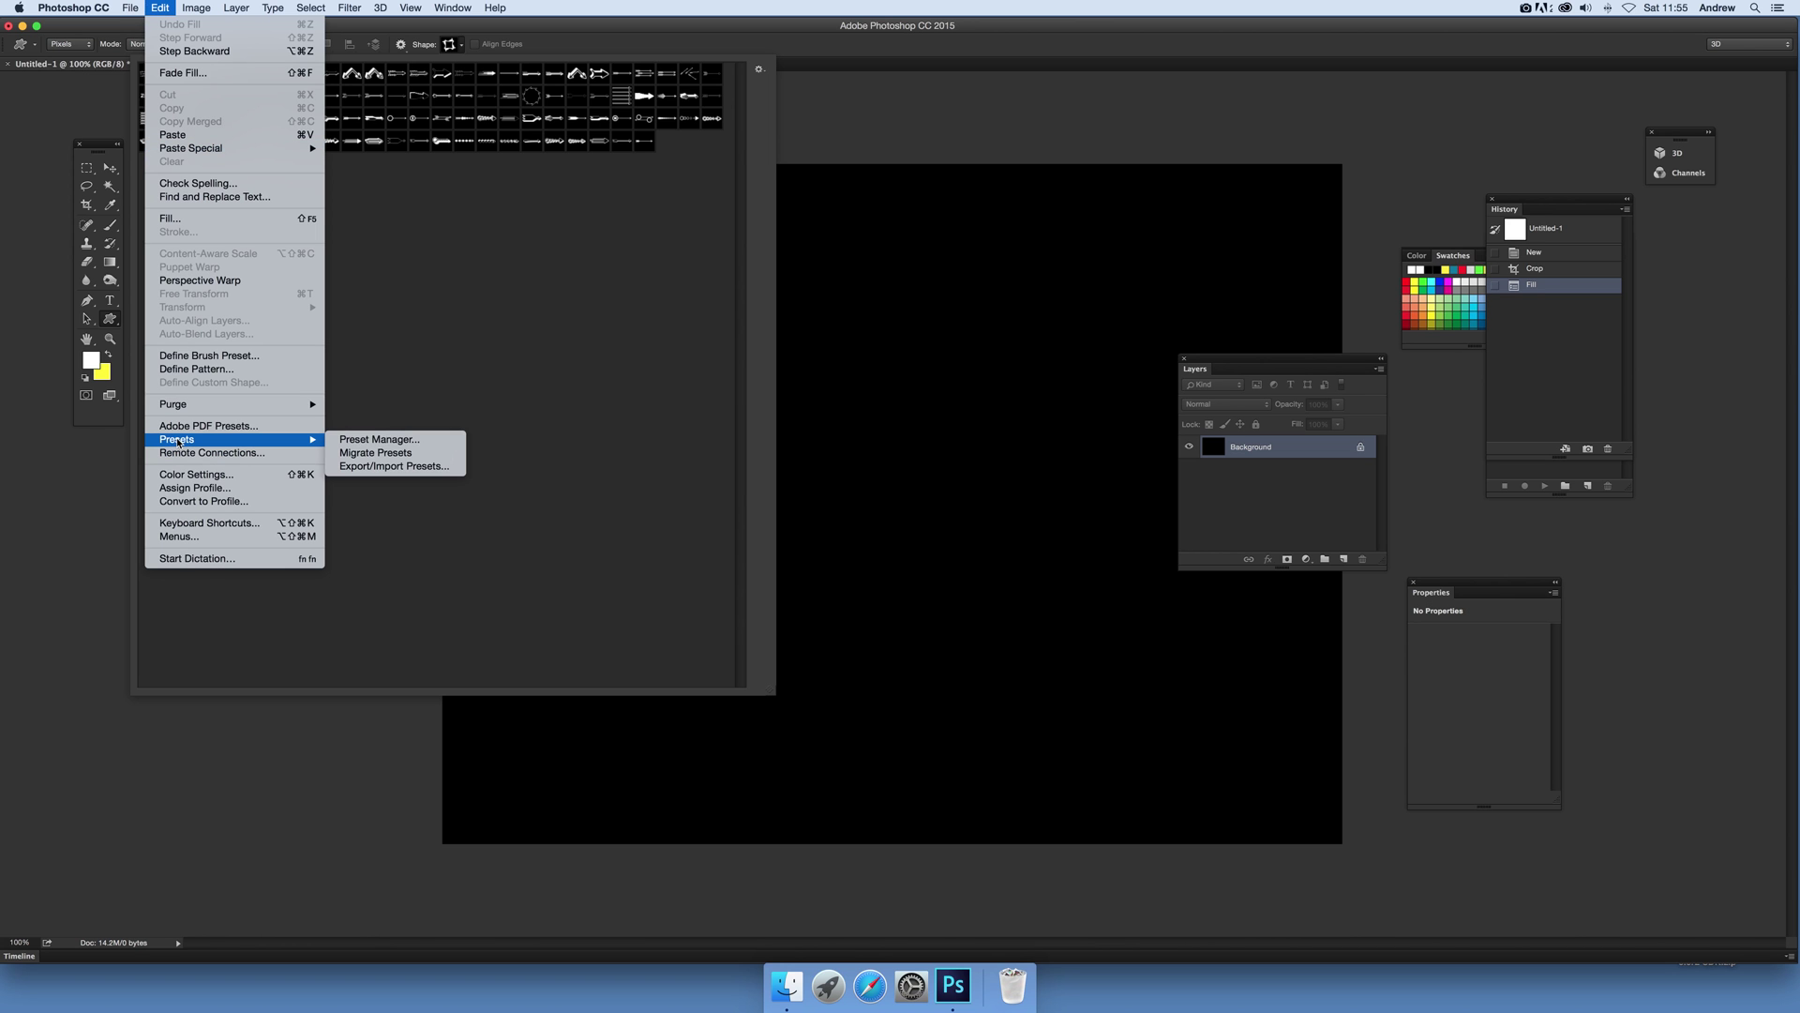
click(347, 440)
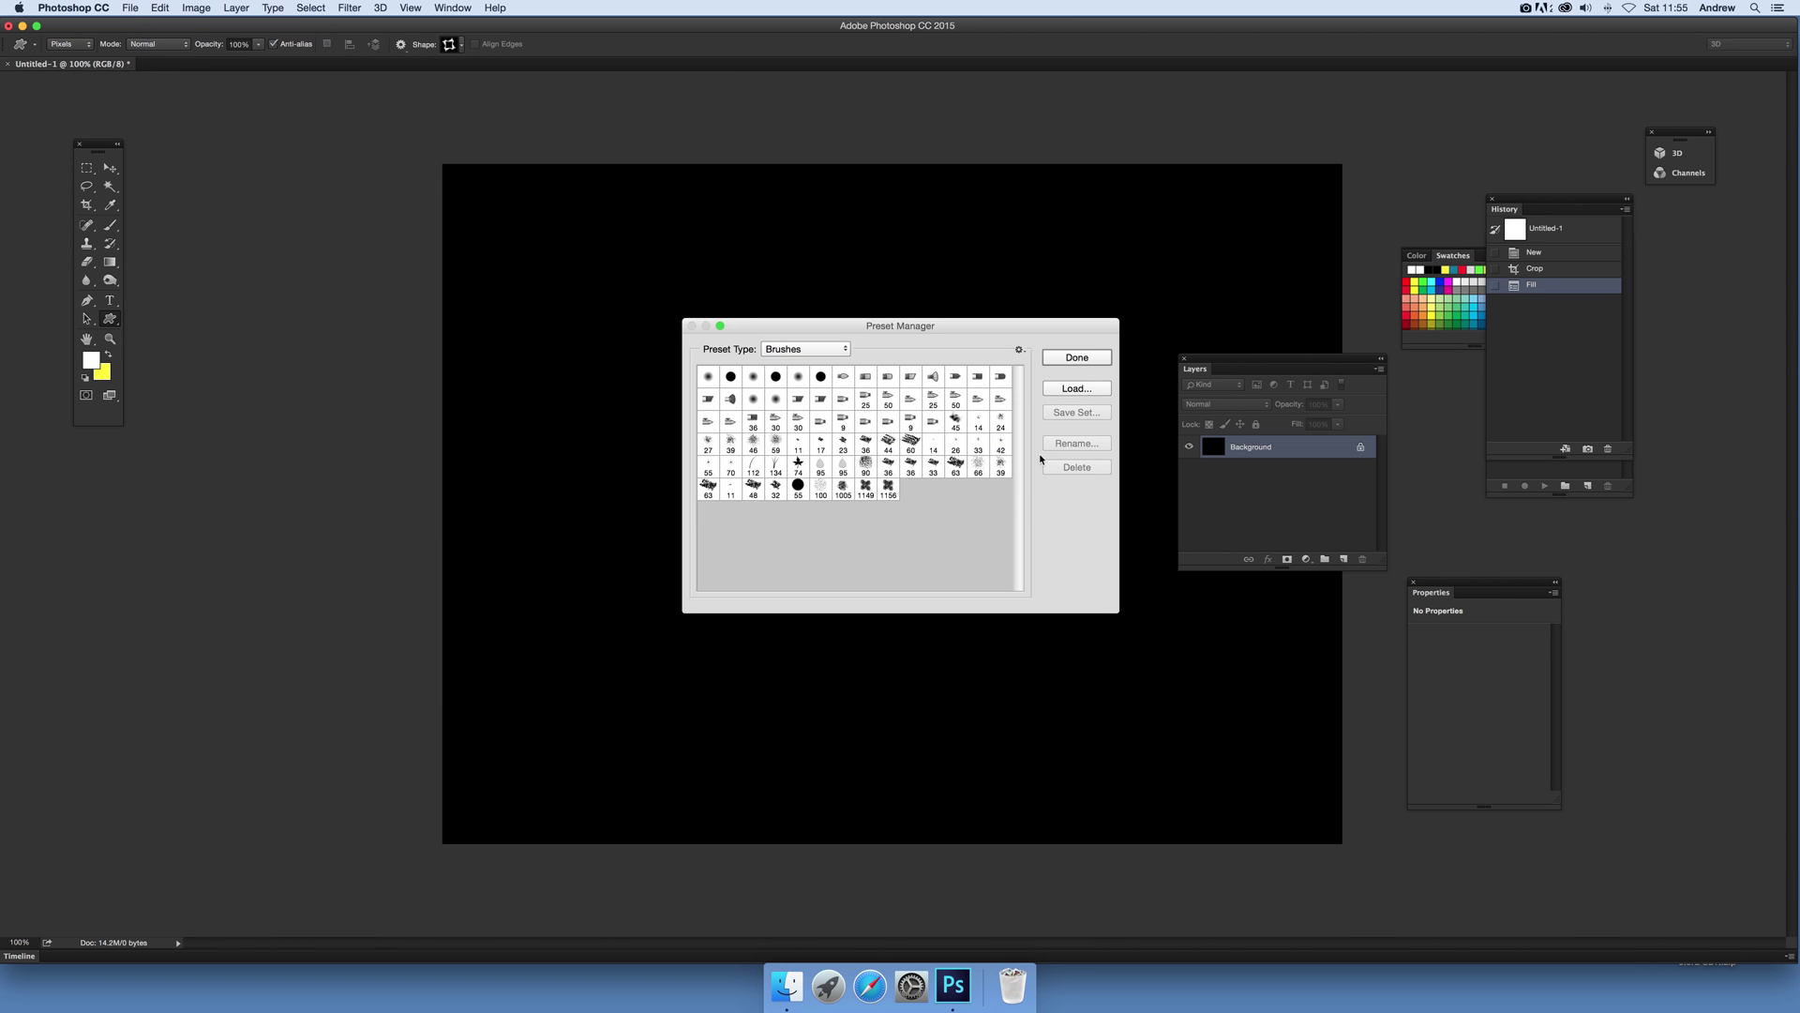
click(809, 352)
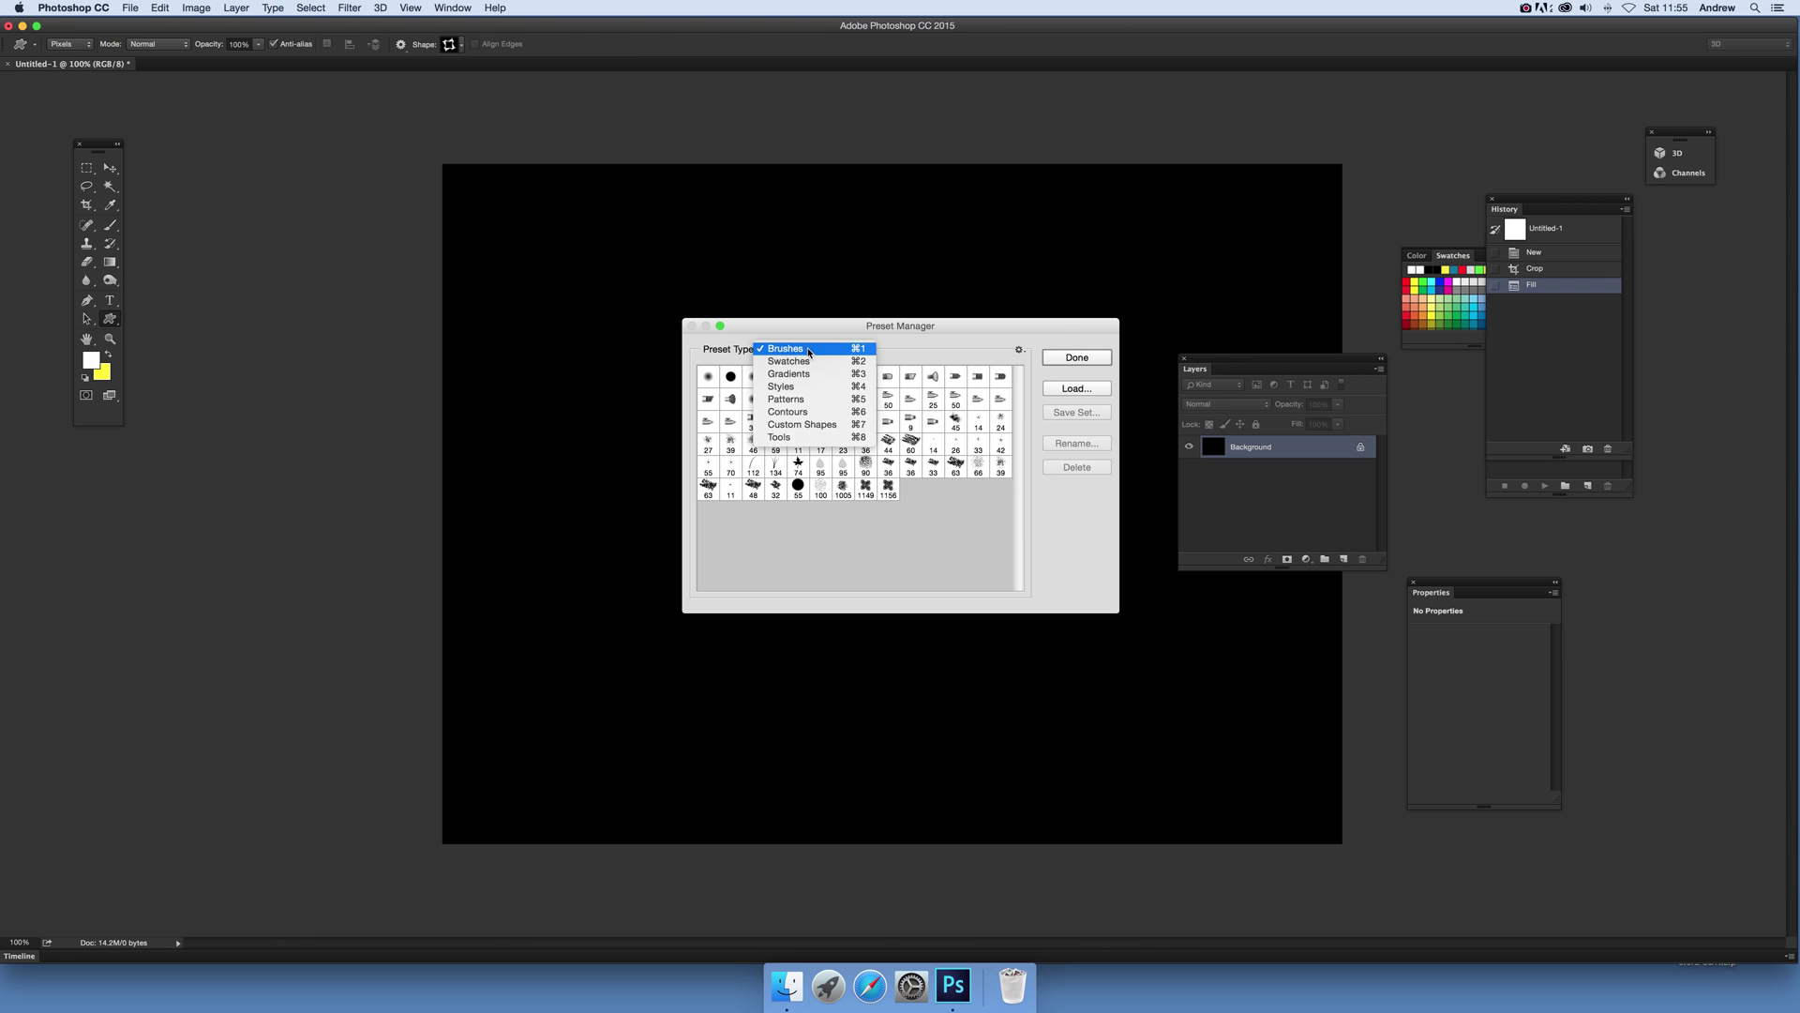
click(814, 432)
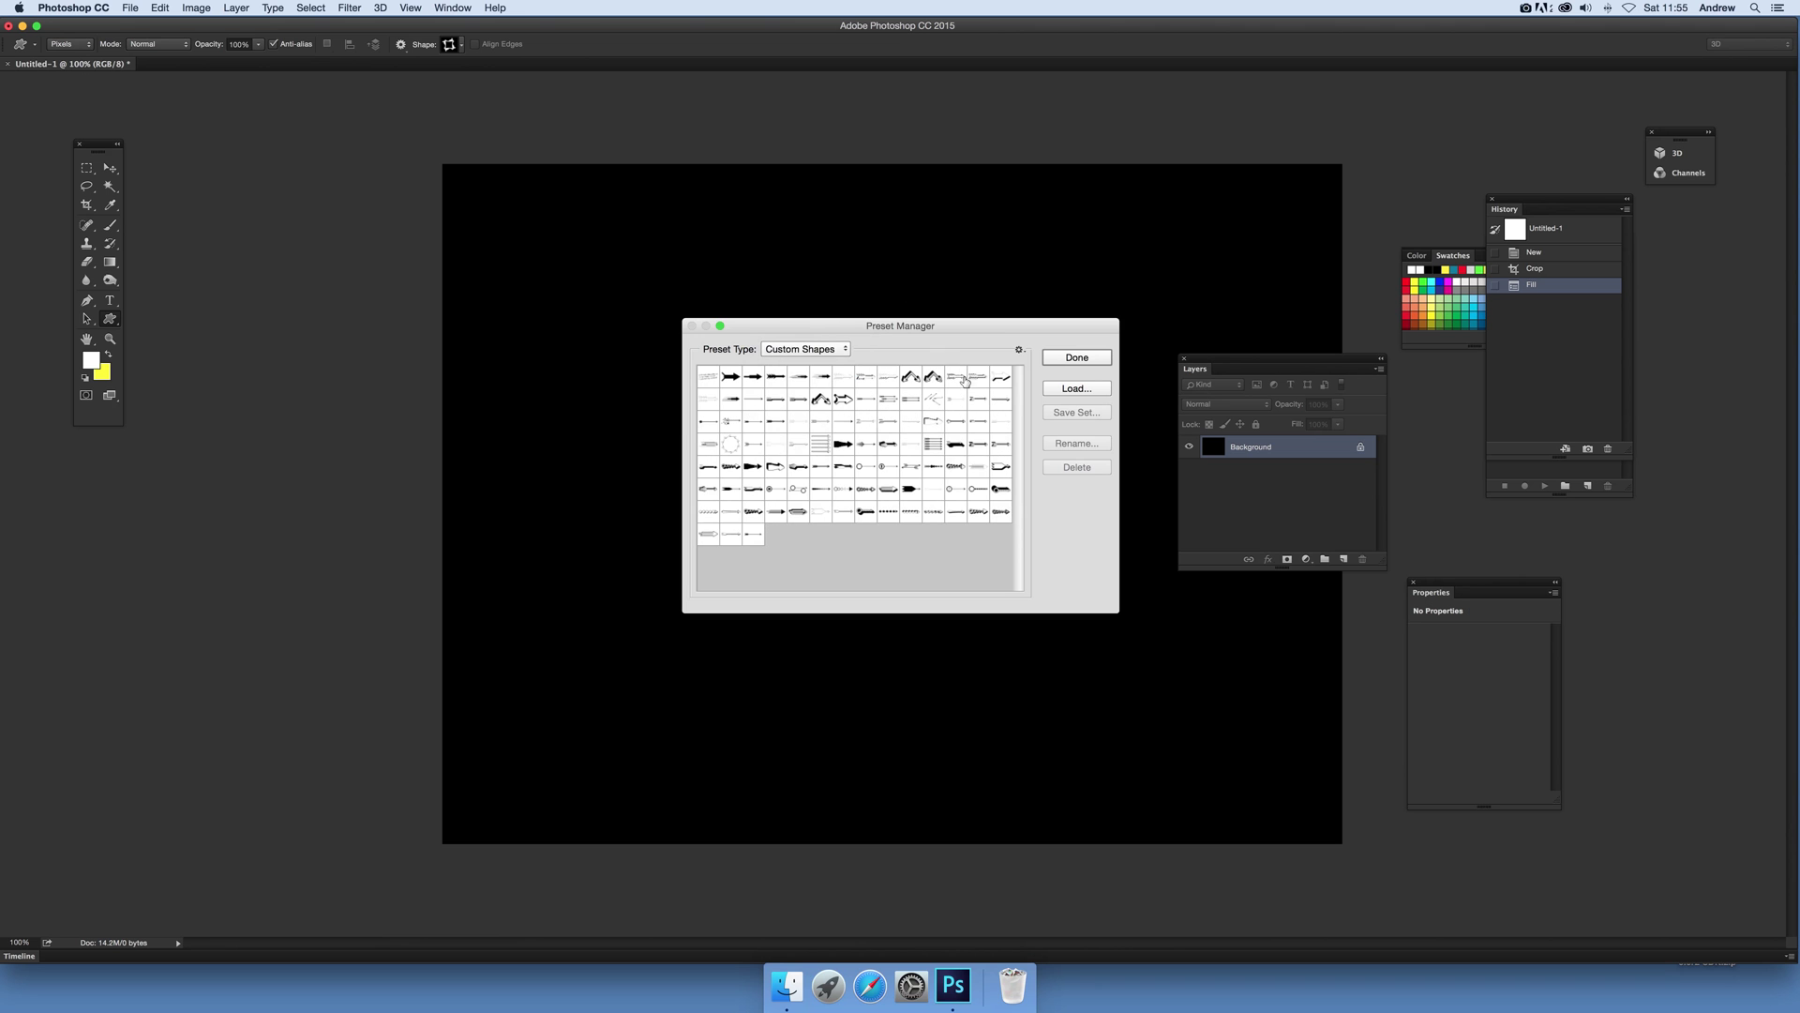
Step: Load GX129_People_001.csh from the People - Shapes 129 folder into Custom Shapes
click(1079, 390)
click(900, 46)
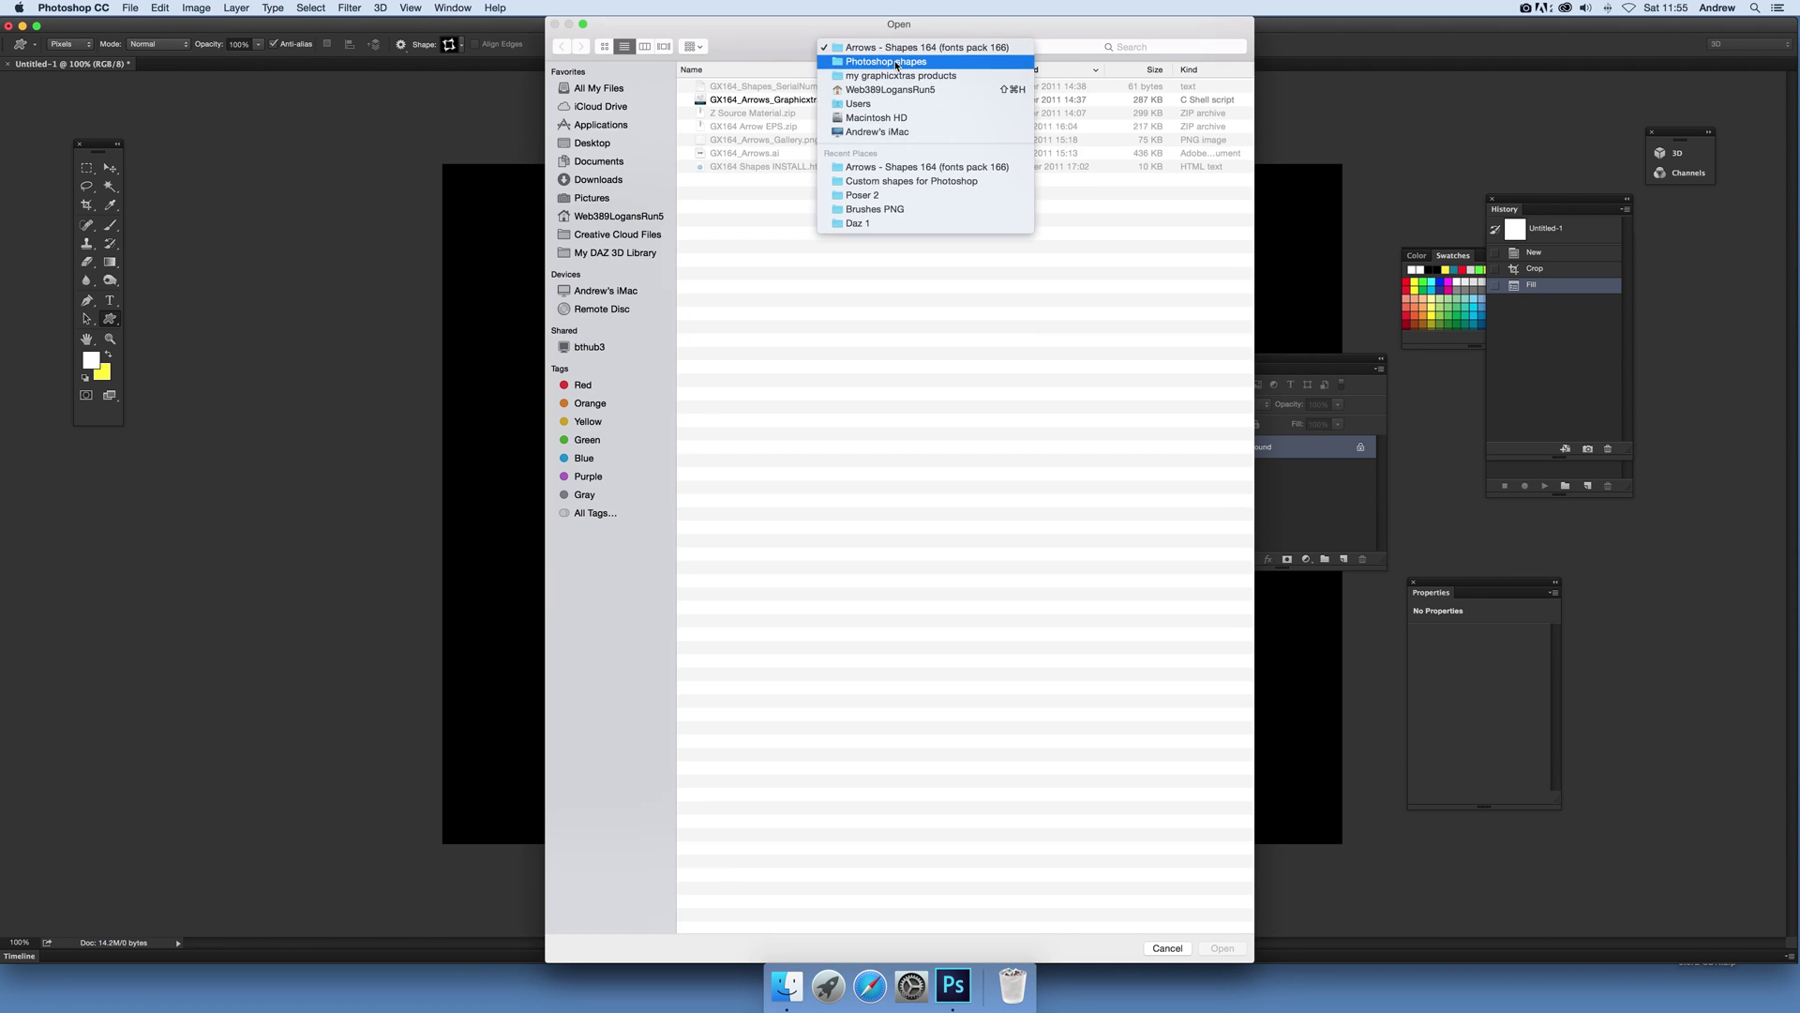
click(886, 60)
double_click(761, 112)
double_click(741, 100)
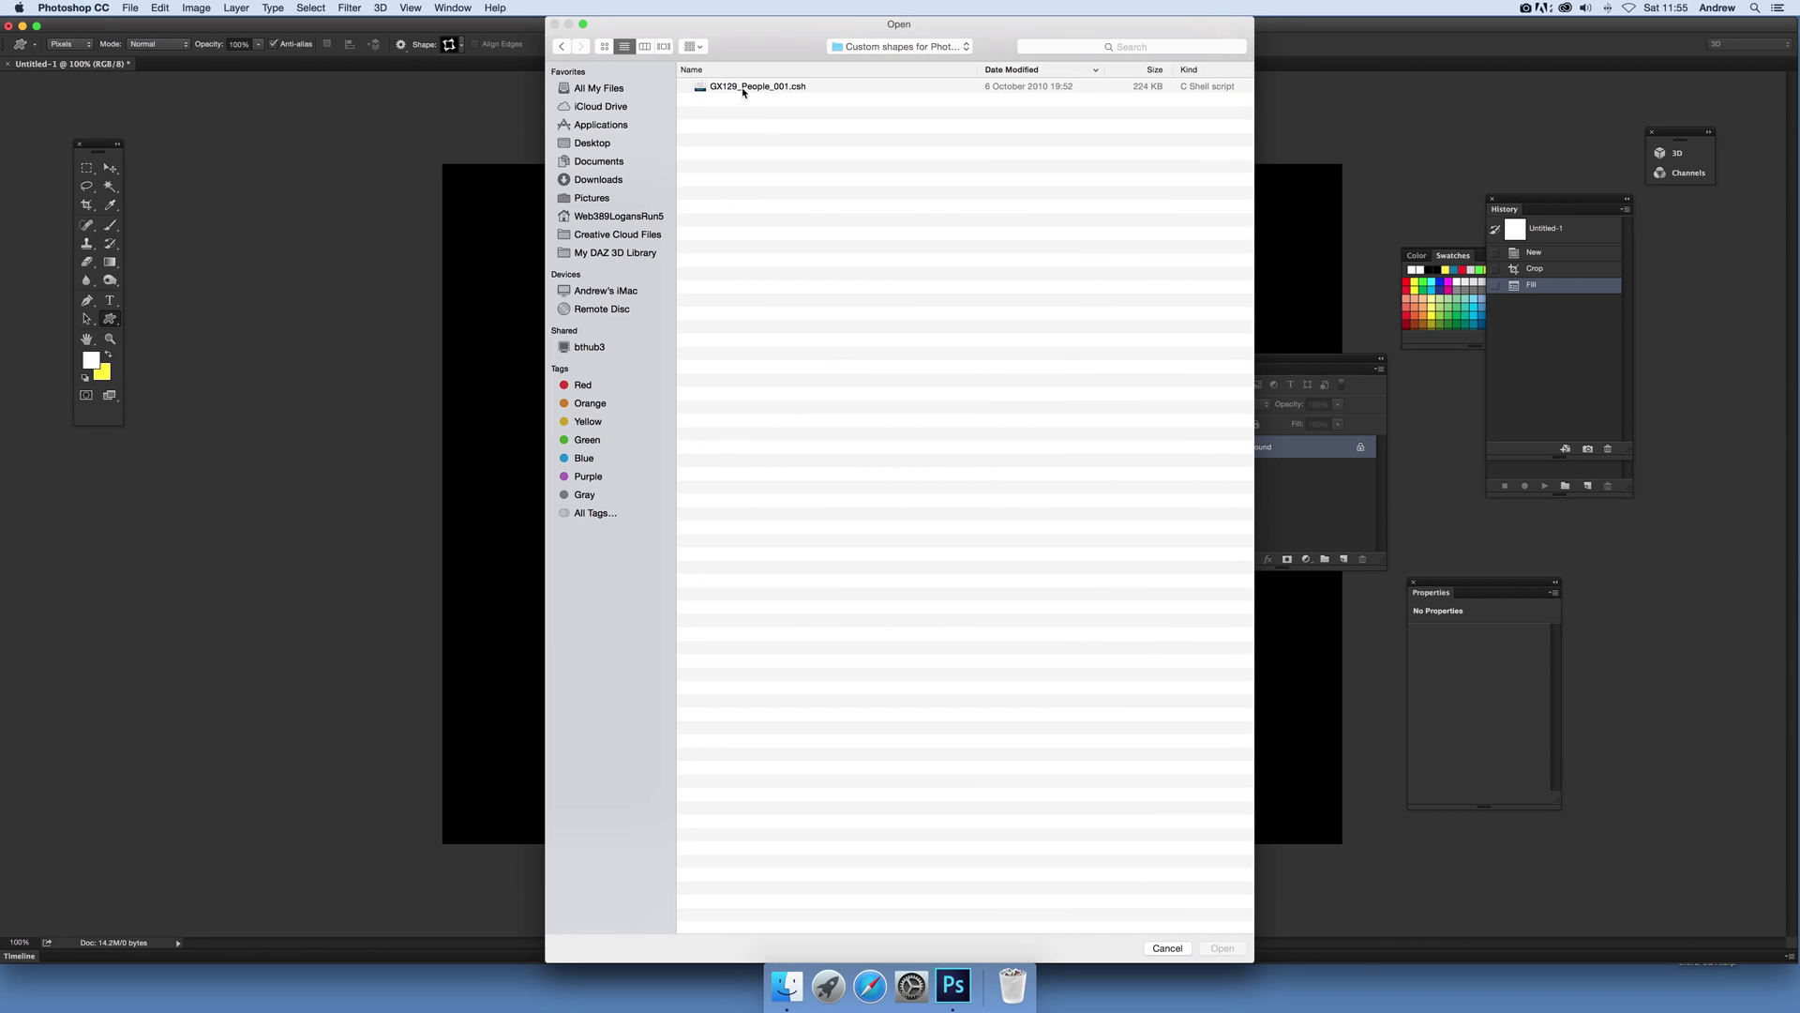
double_click(746, 87)
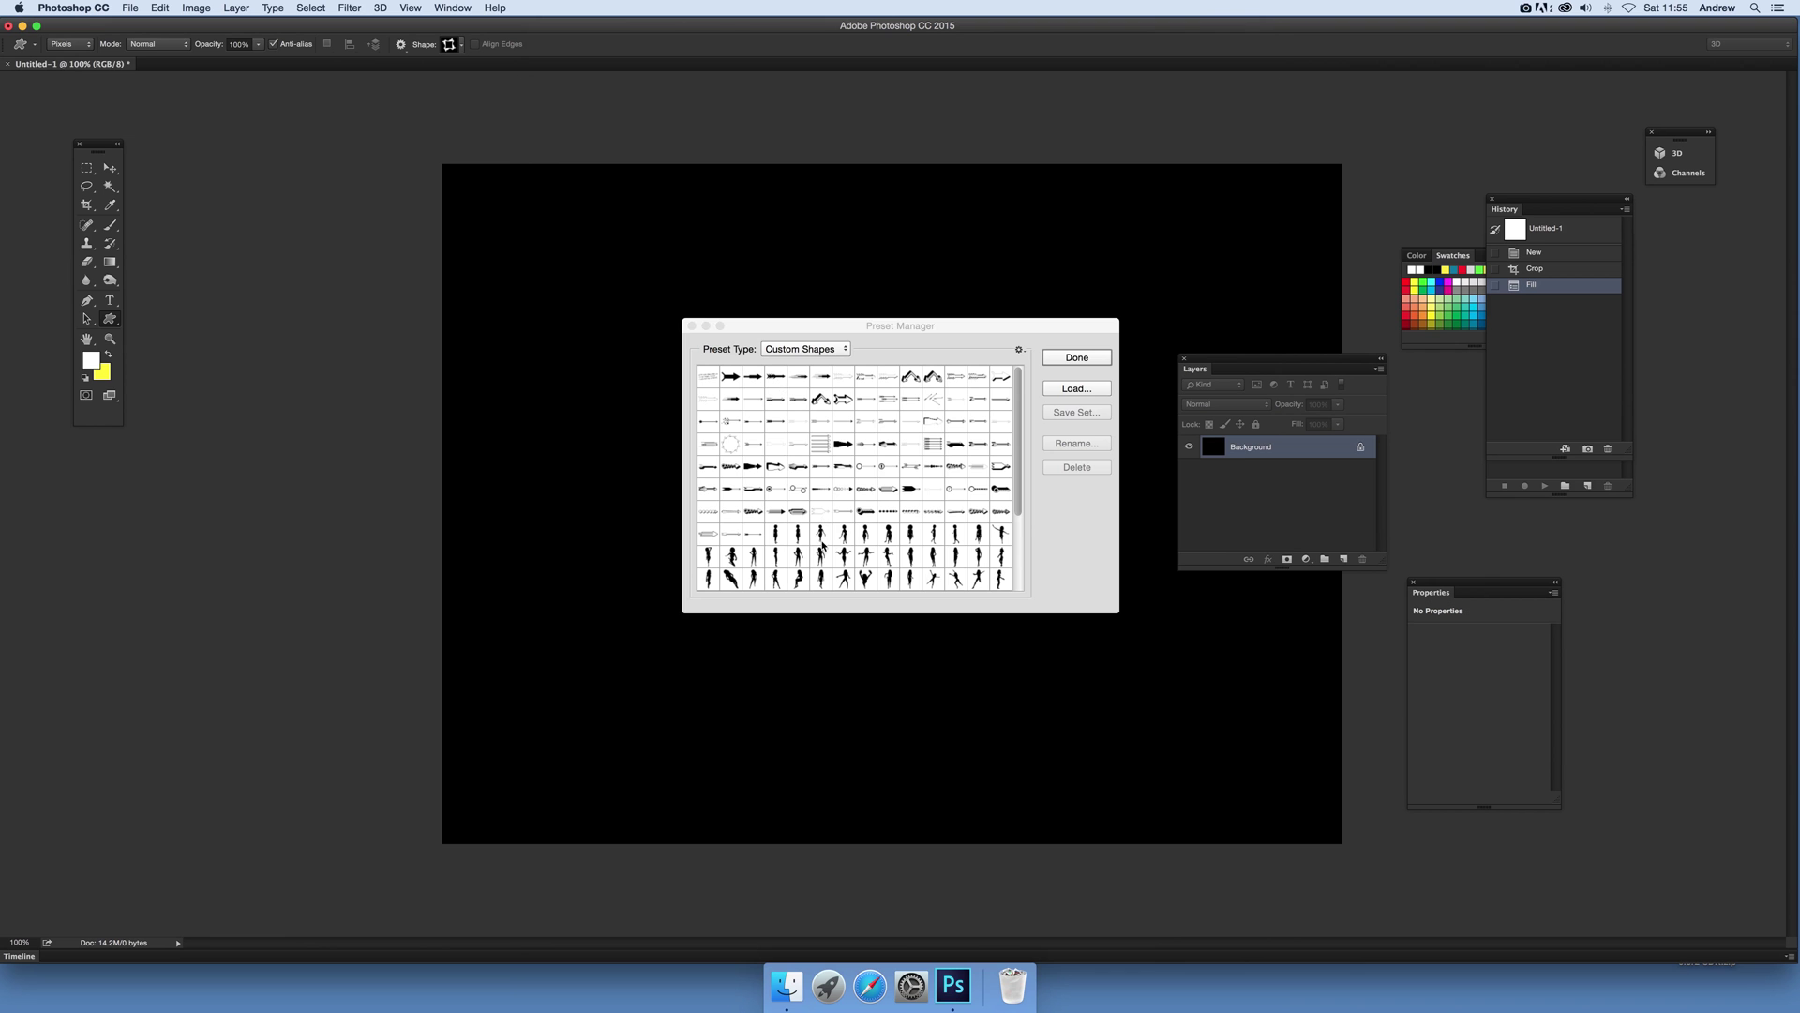
drag(1012, 453, 1003, 540)
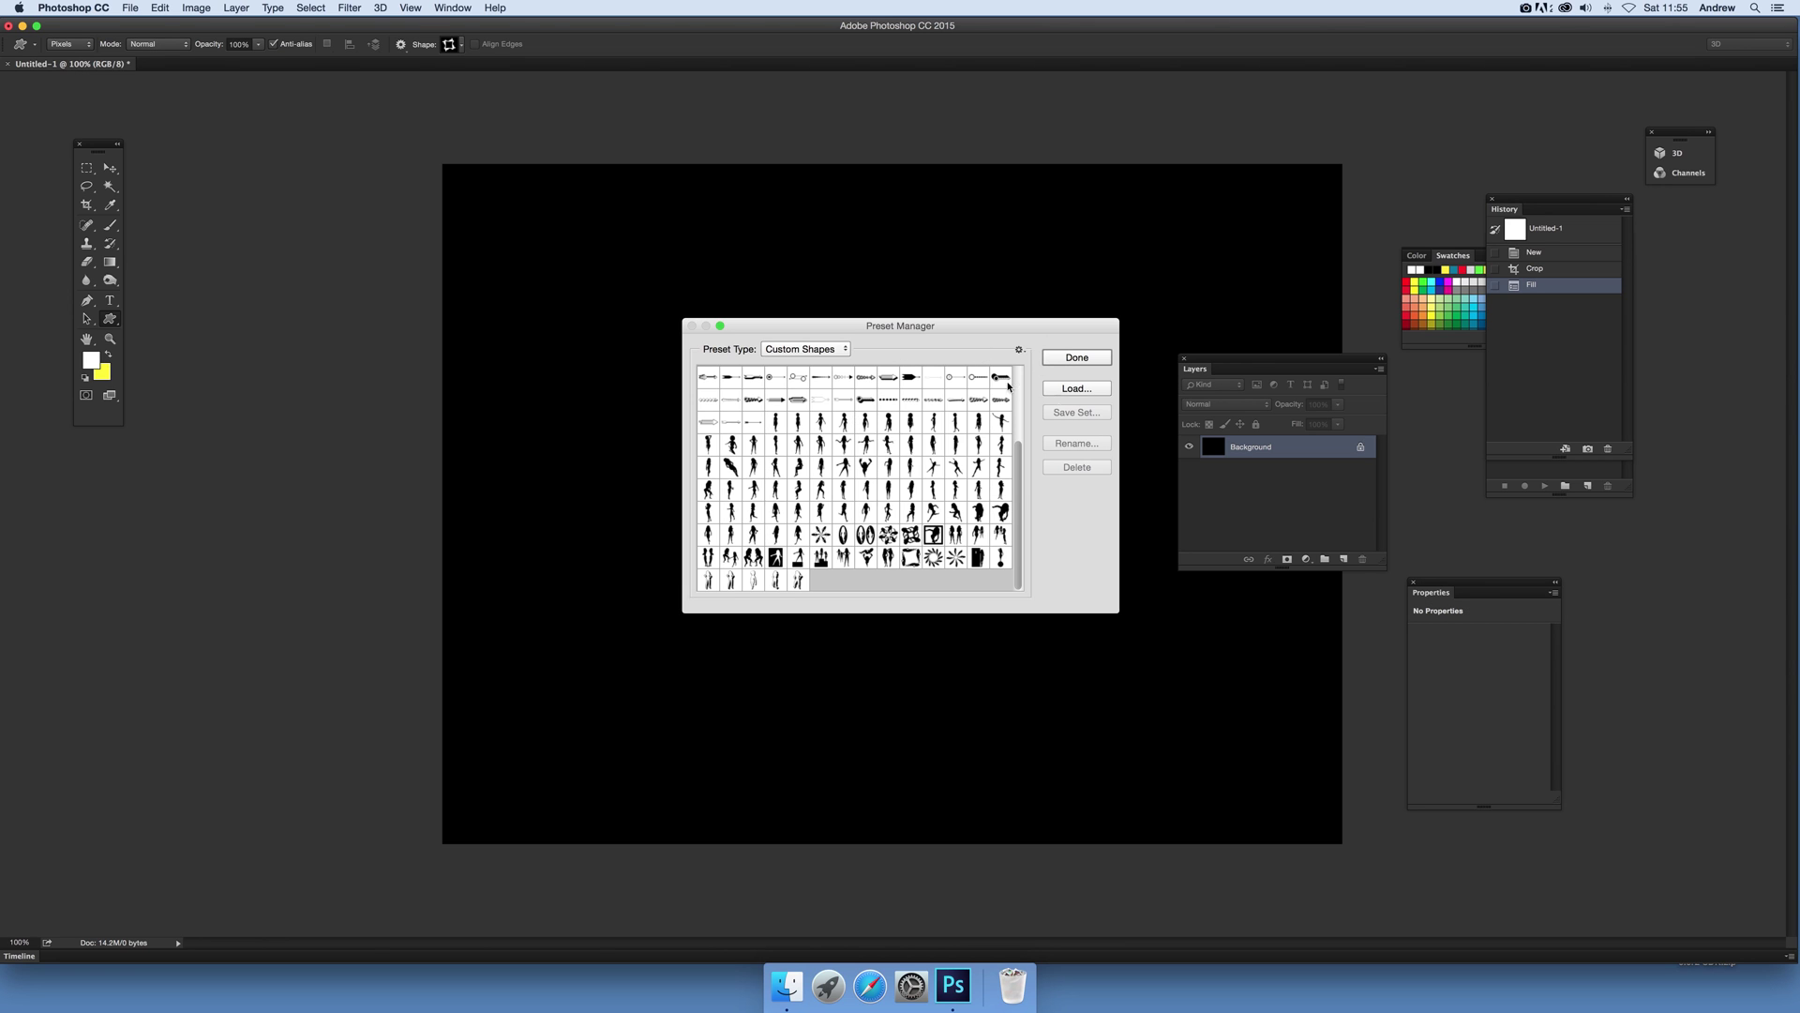
click(1022, 352)
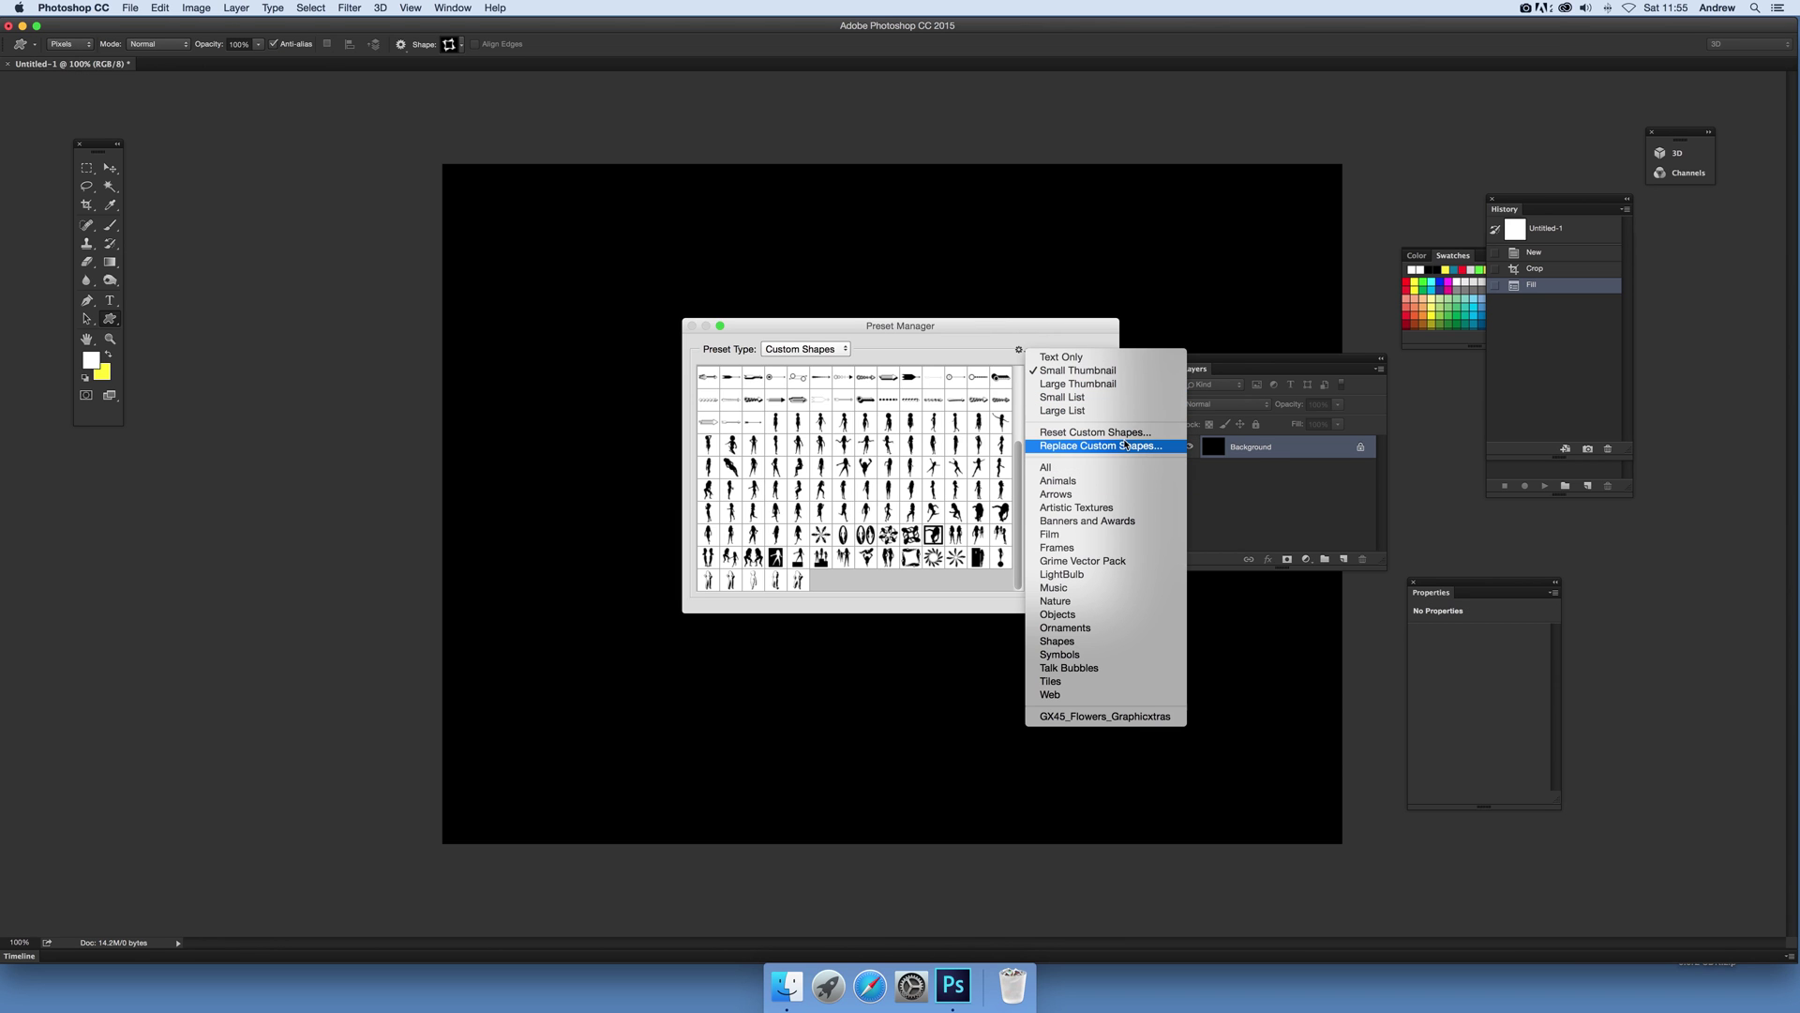
Step: Replace the custom shapes with the .csh file from Triradial - Shapes 135 > Custom shapes for Photoshop
click(1069, 447)
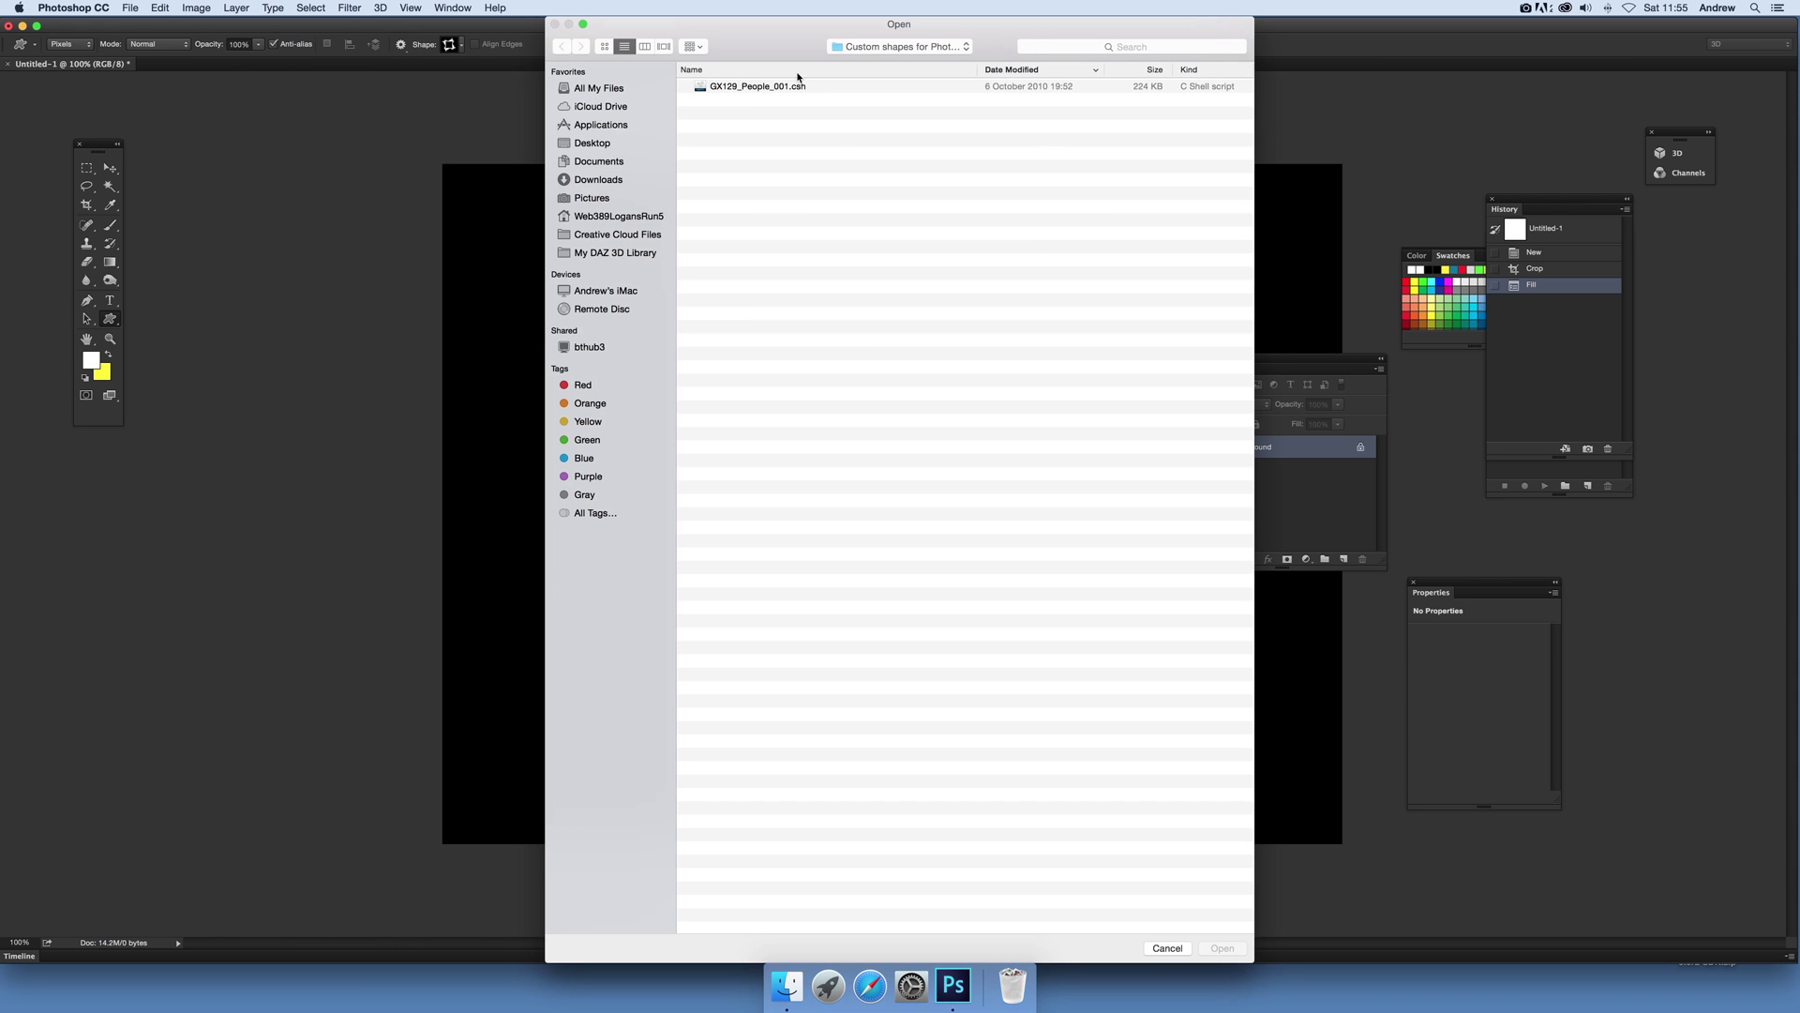
click(885, 46)
click(883, 61)
click(884, 48)
click(883, 61)
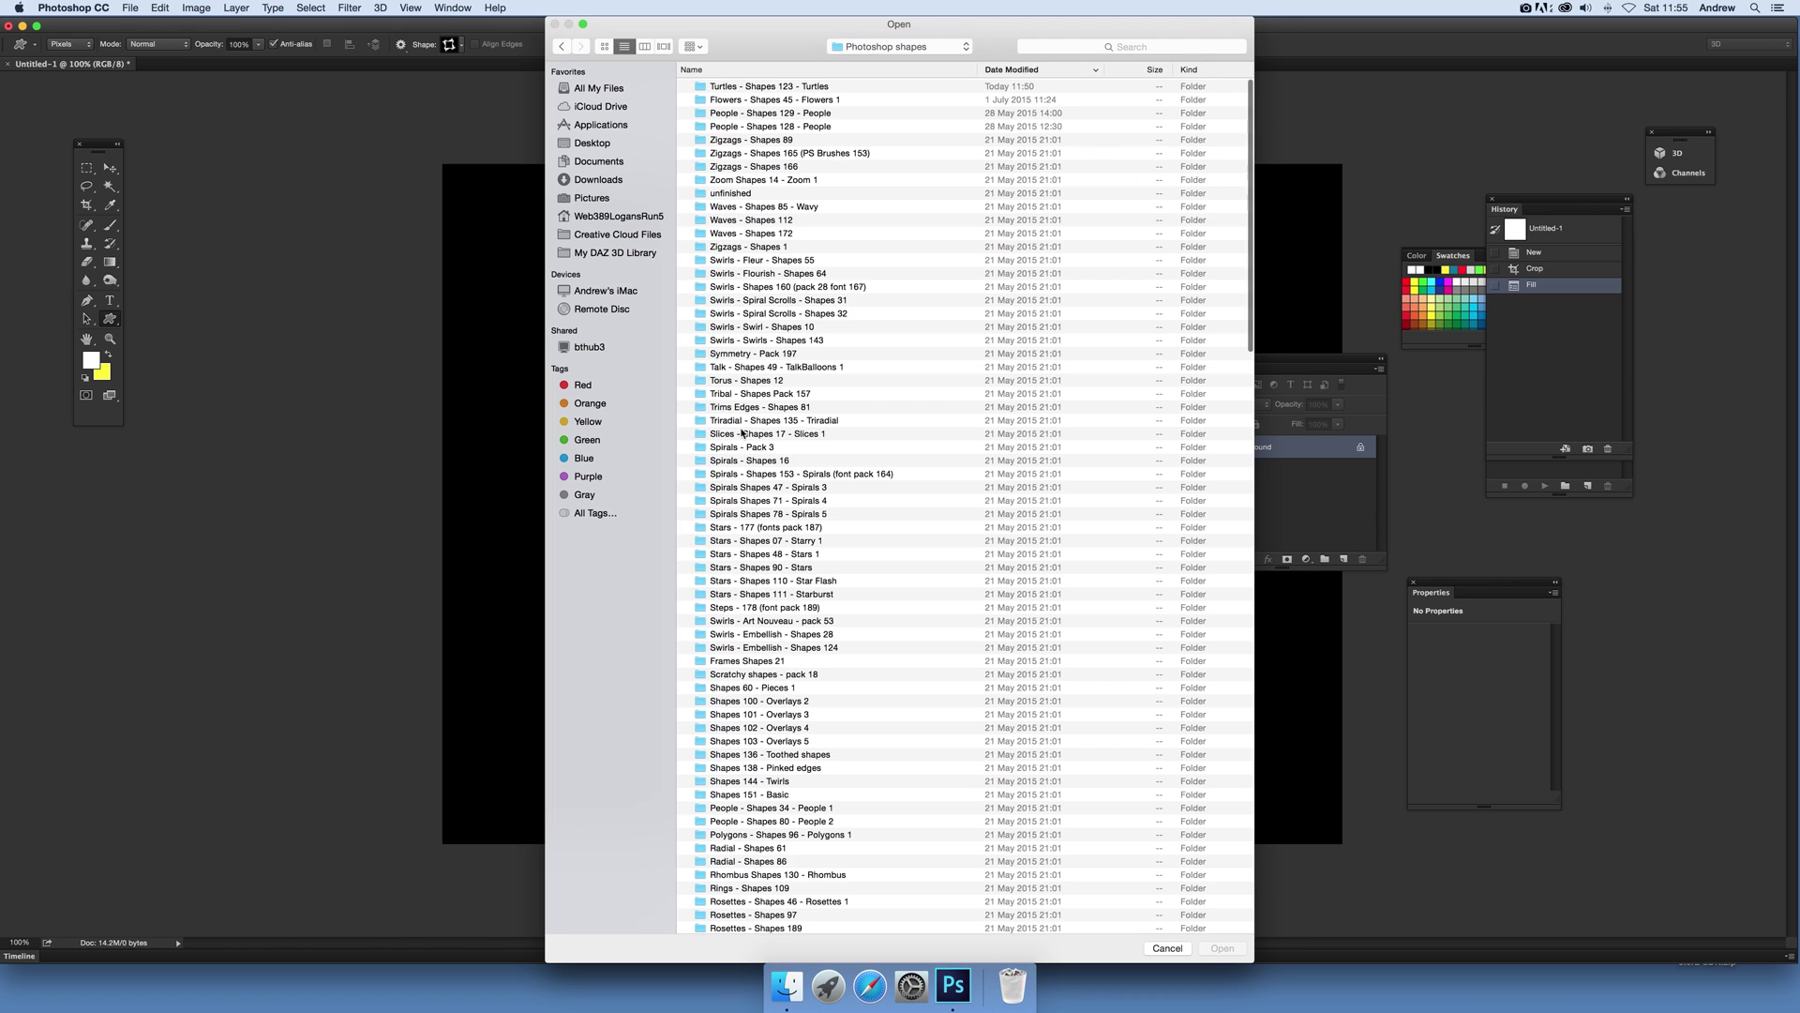
click(739, 422)
double_click(740, 422)
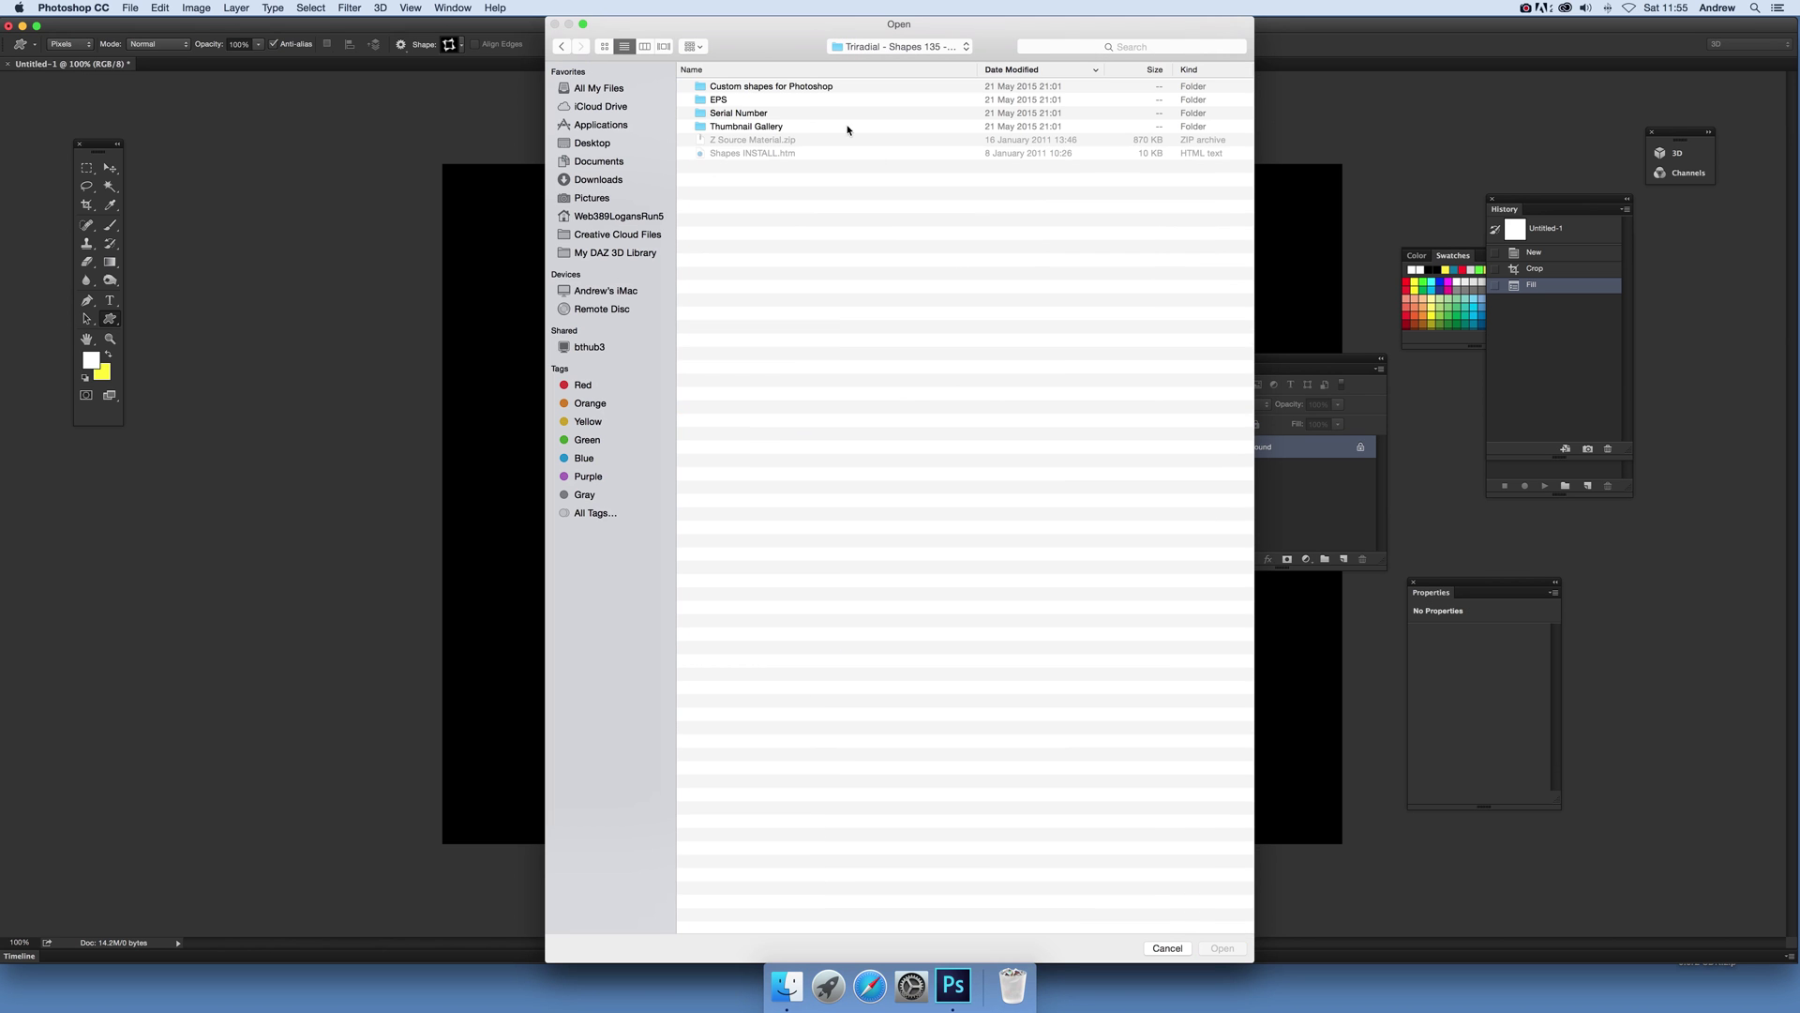
double_click(753, 86)
double_click(767, 86)
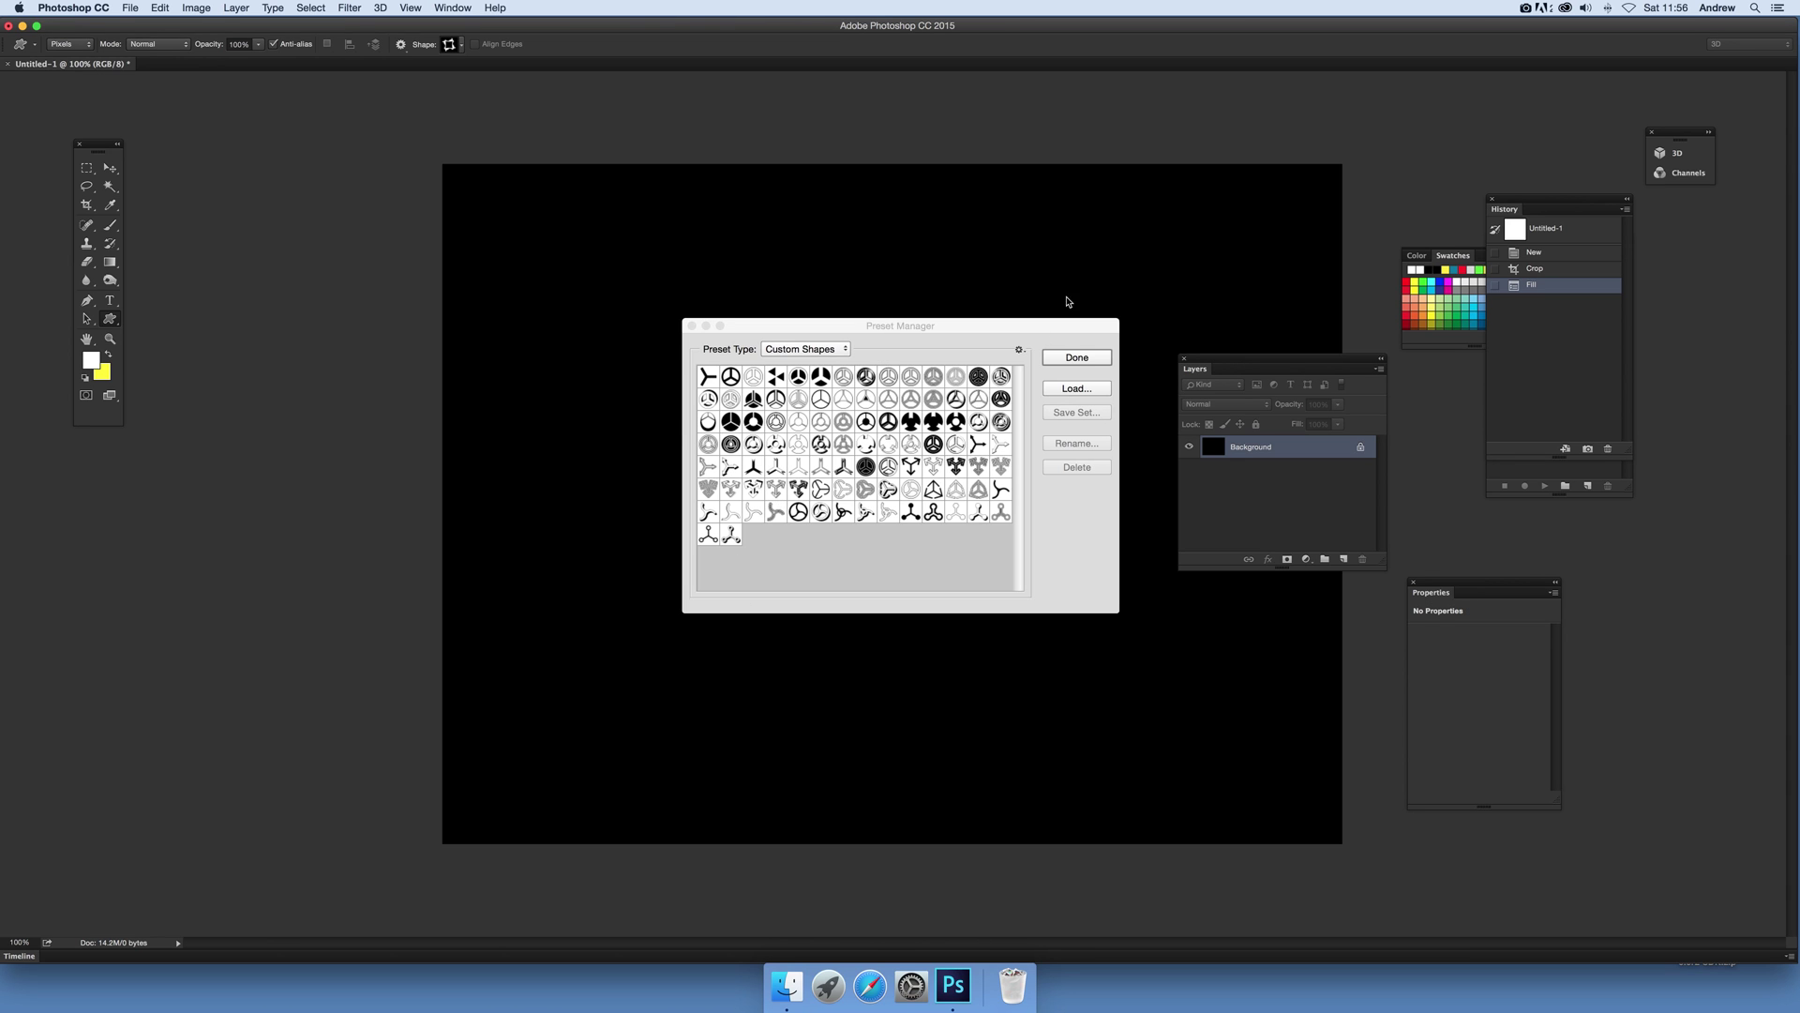
Step: Look through the Preset Manager's options list and close it without changing sets
click(1027, 352)
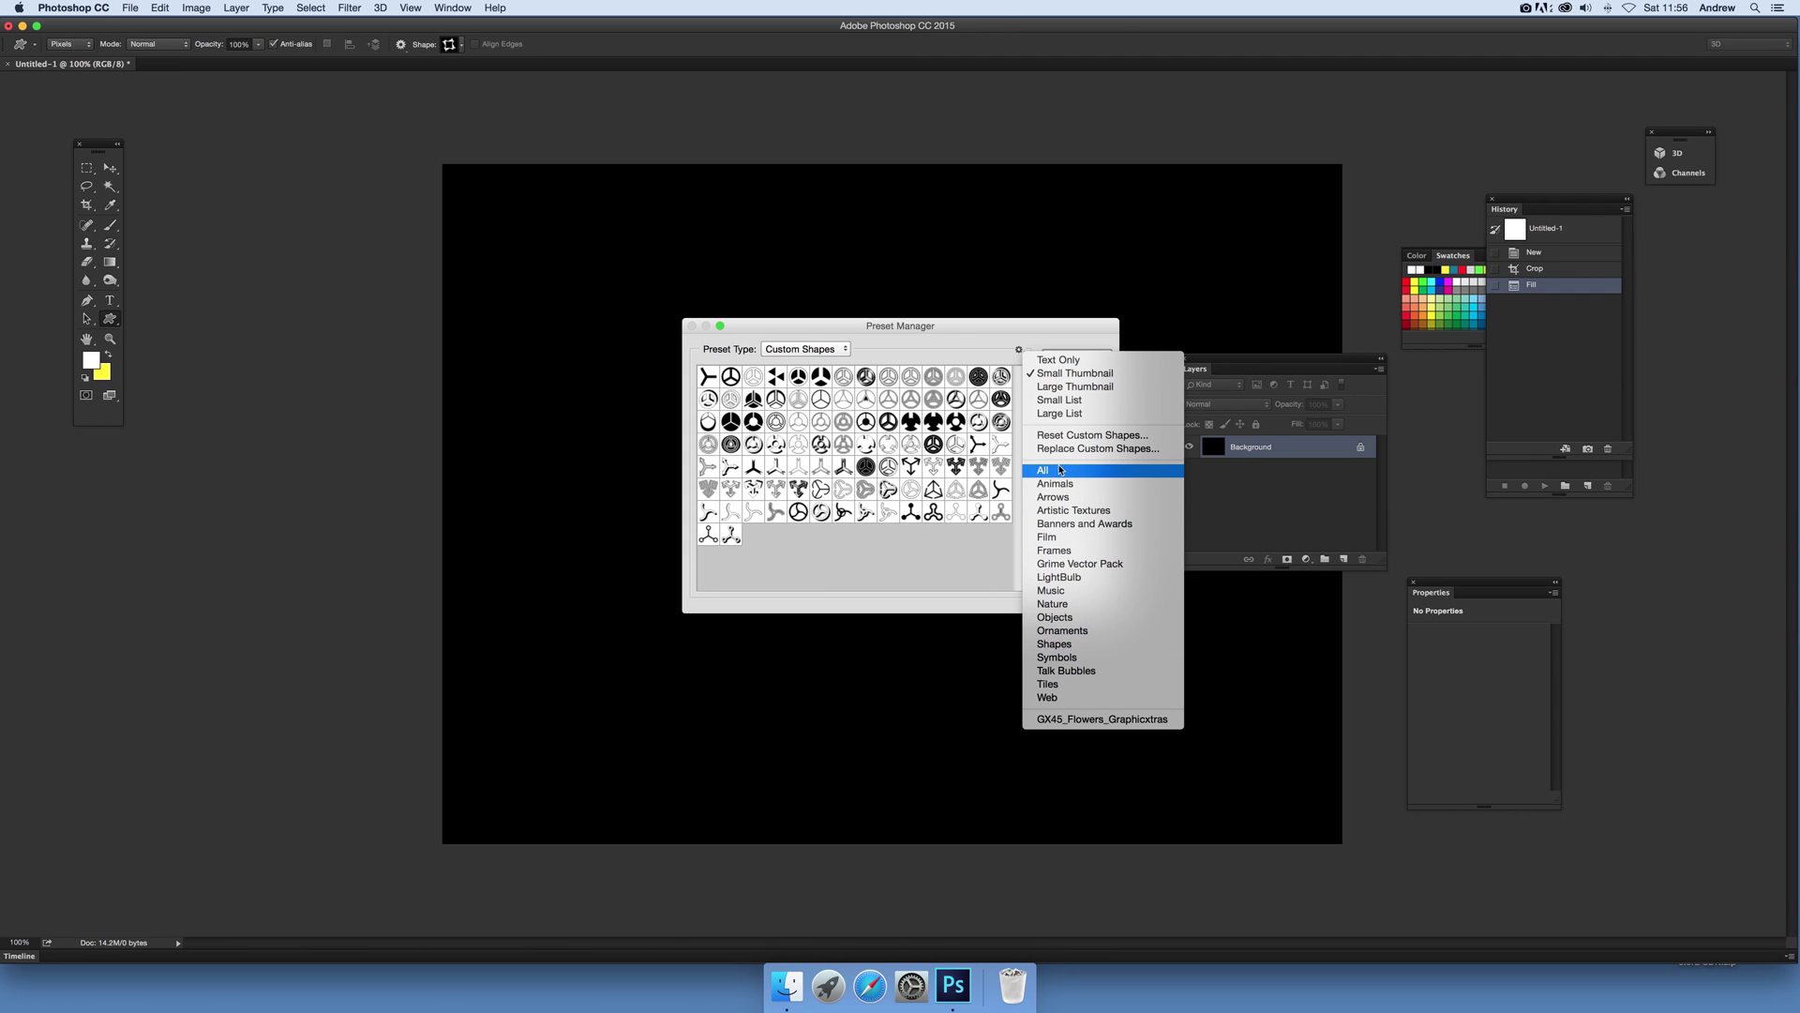
click(1074, 726)
click(991, 328)
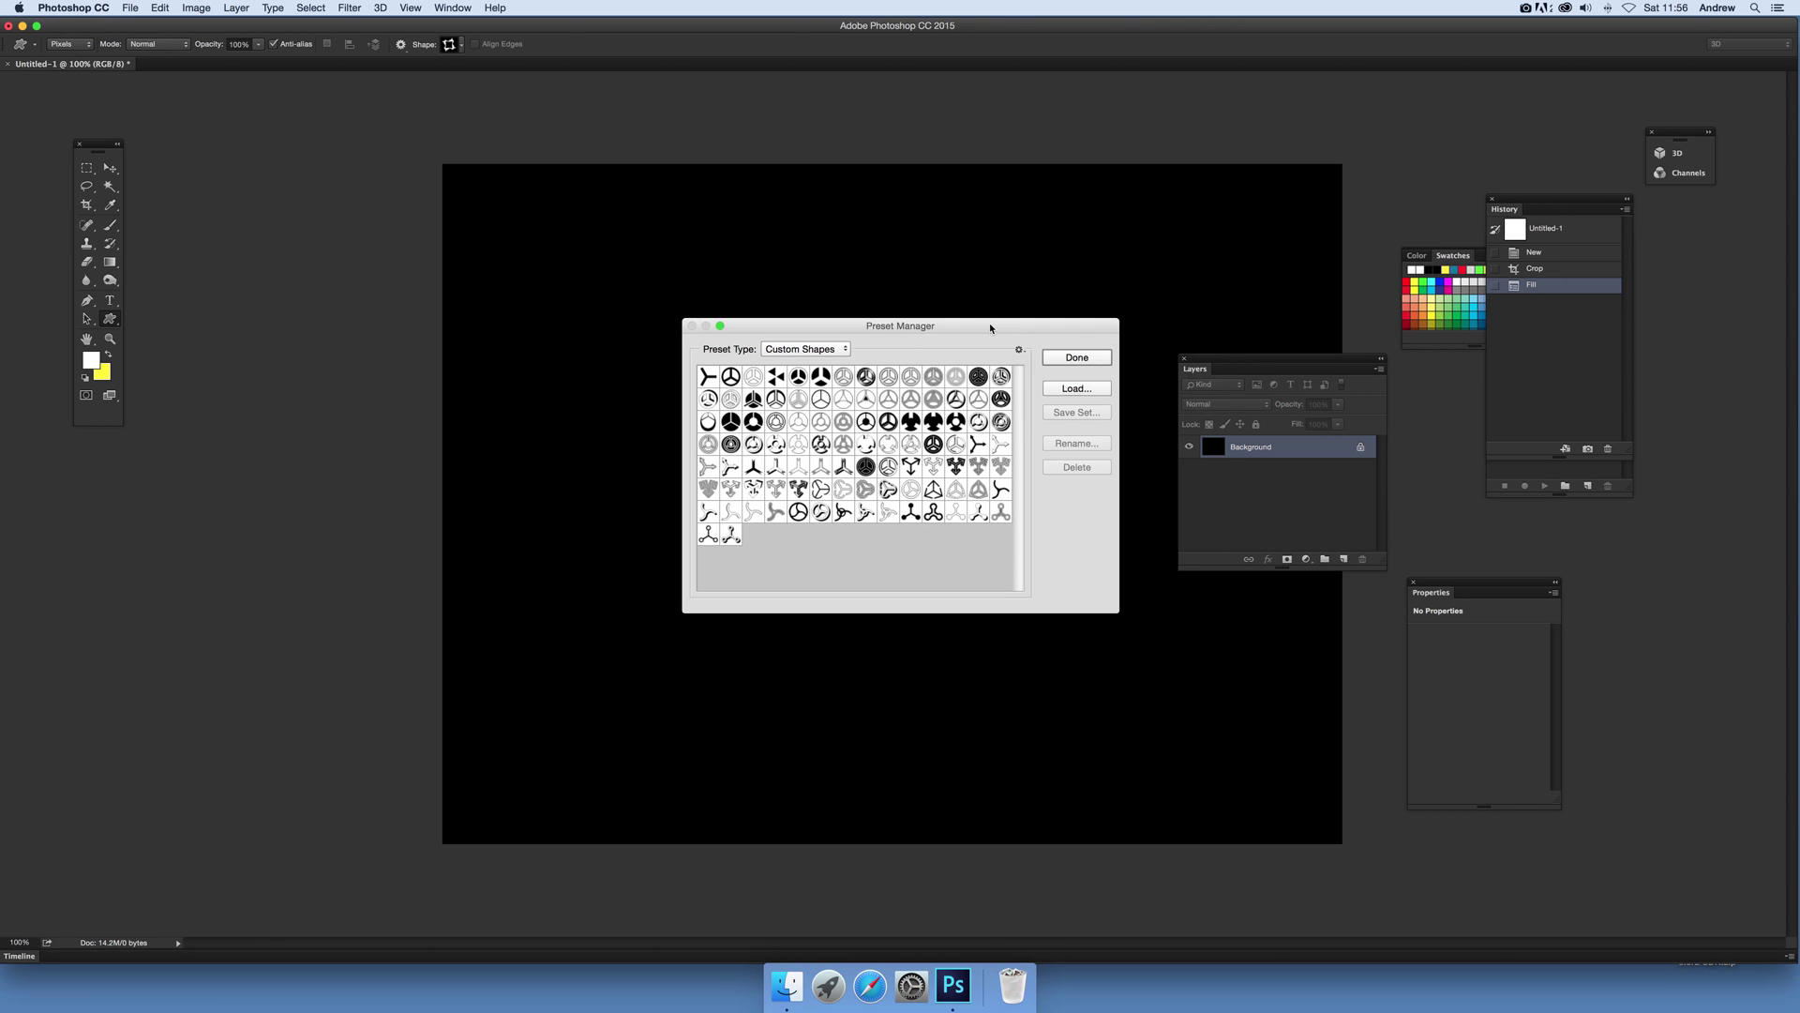
Step: Close the Preset Manager, view the shape picker's set list, then bring Finder forward
click(1091, 364)
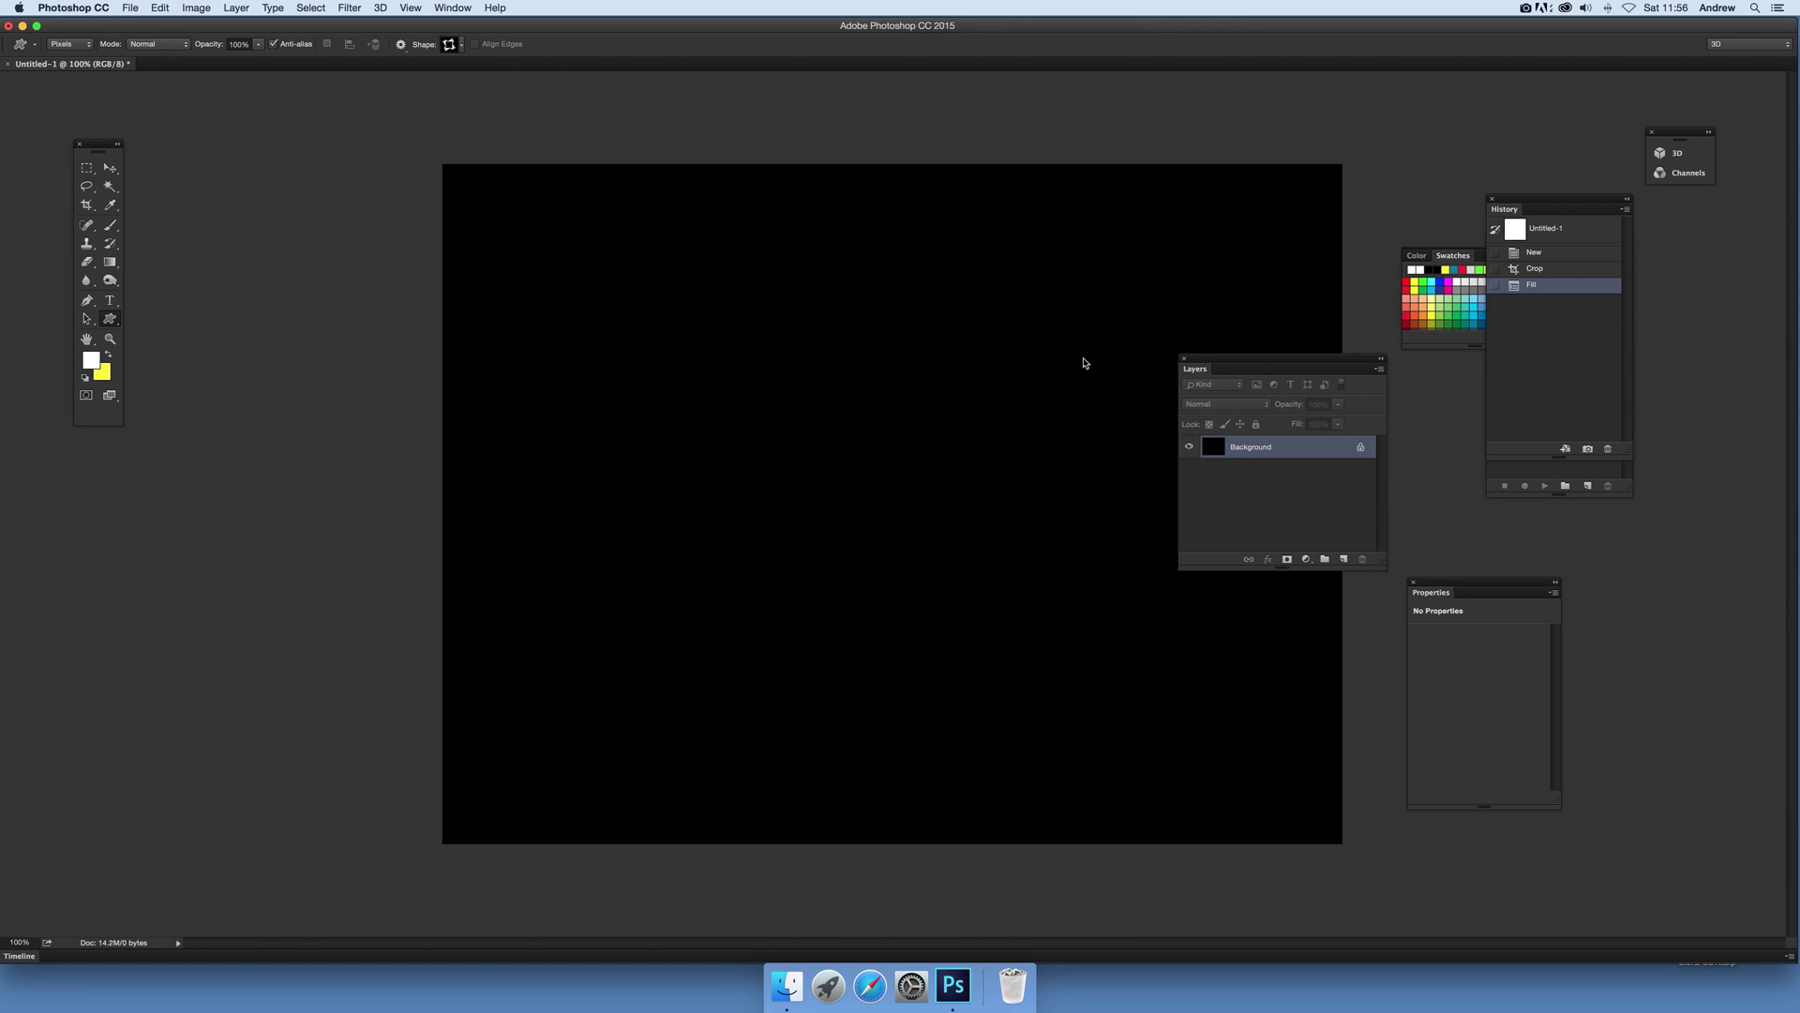
click(461, 45)
click(759, 69)
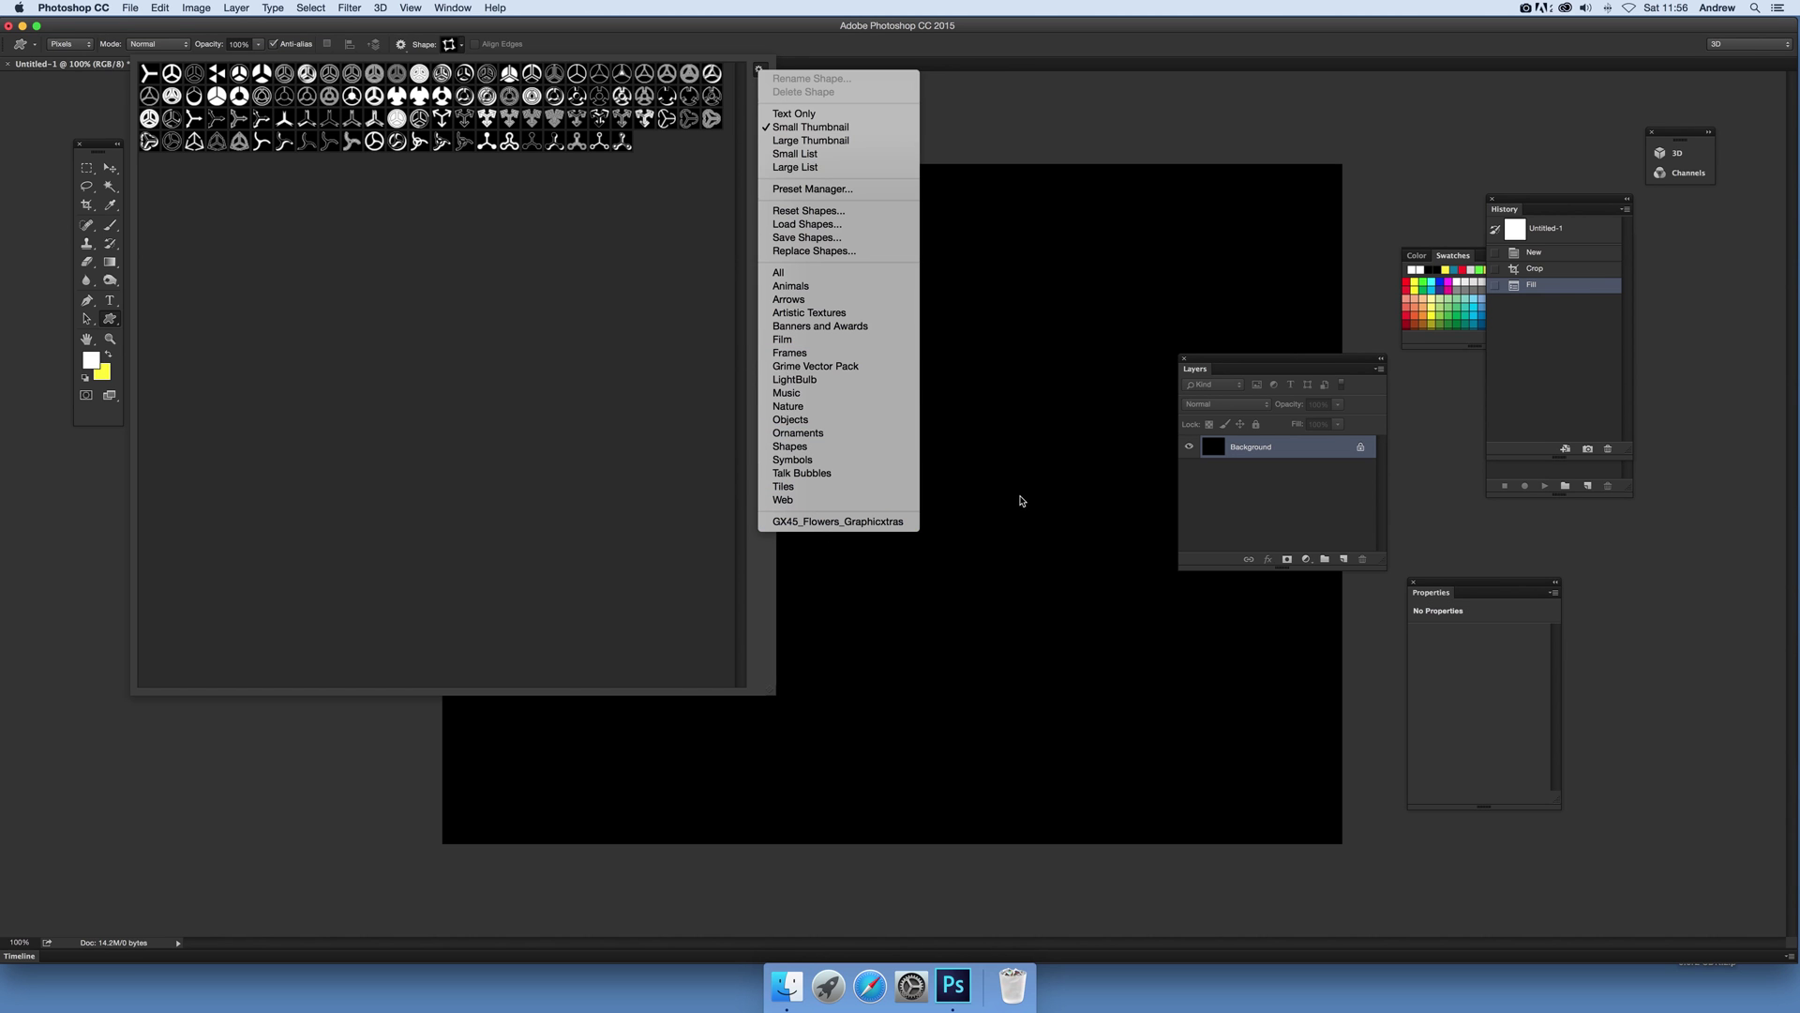
click(850, 521)
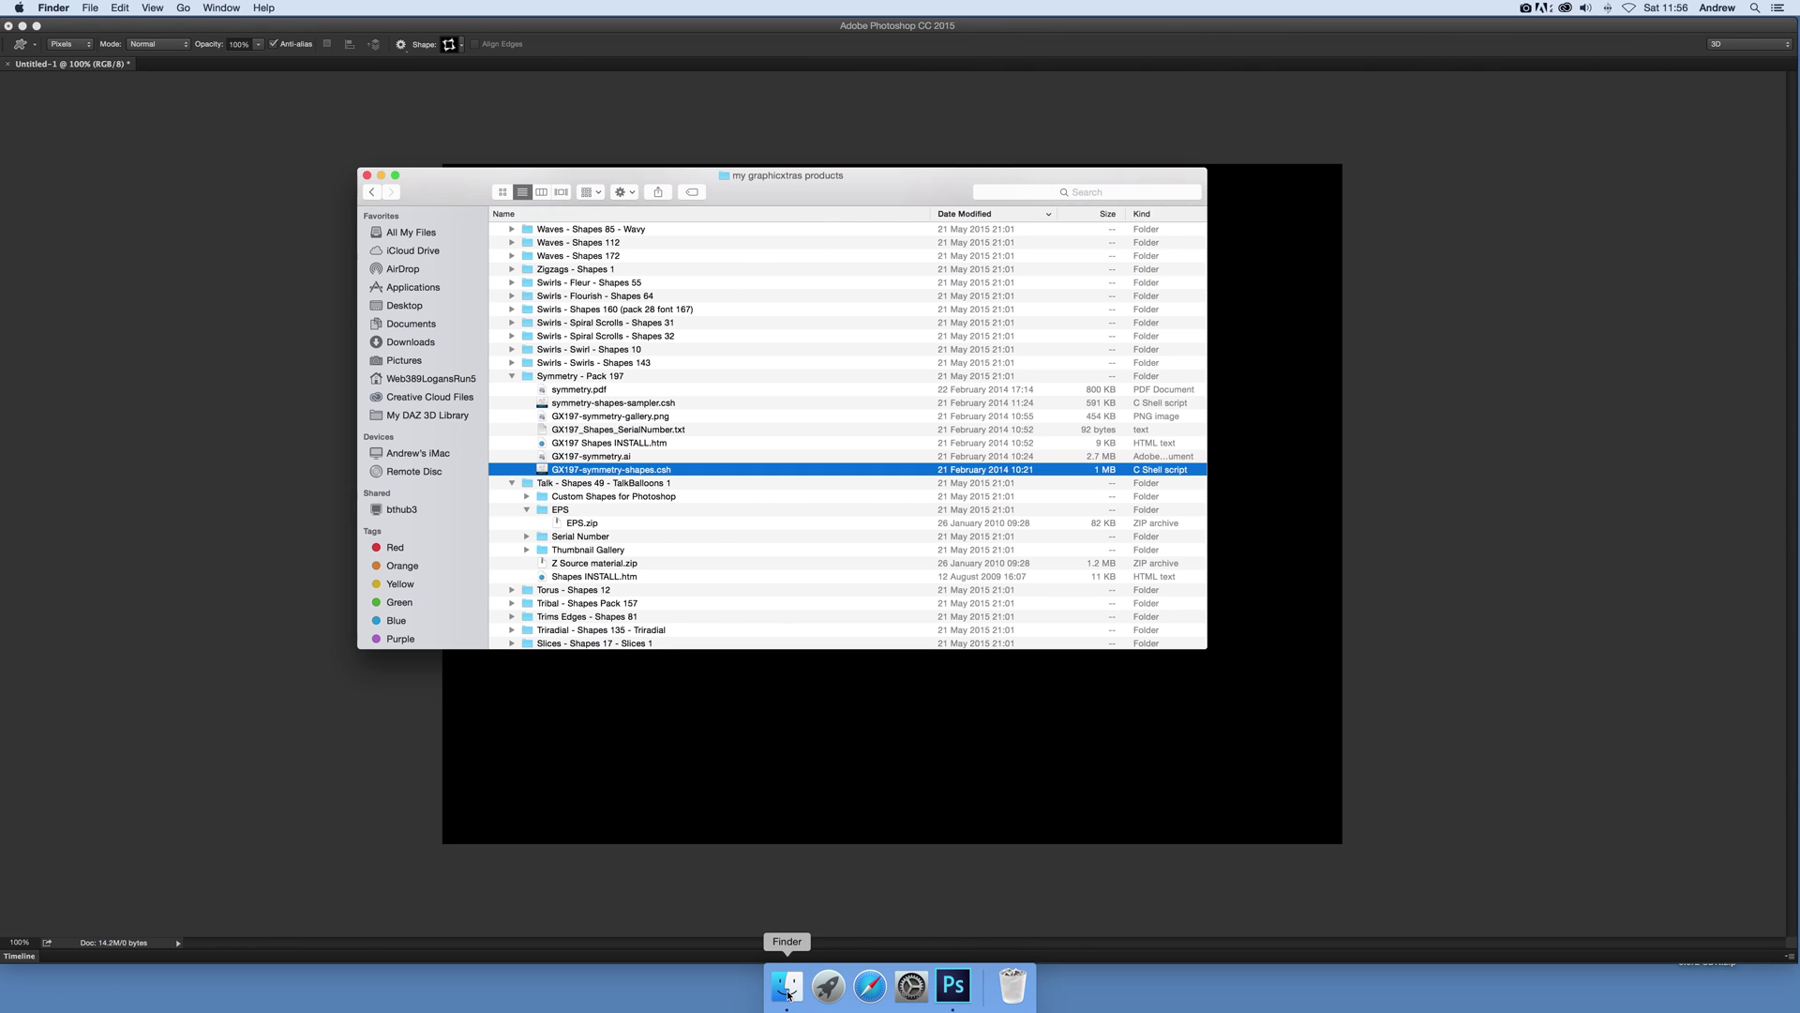
Step: Use Go to Folder to jump to ~/Library in Finder
click(89, 8)
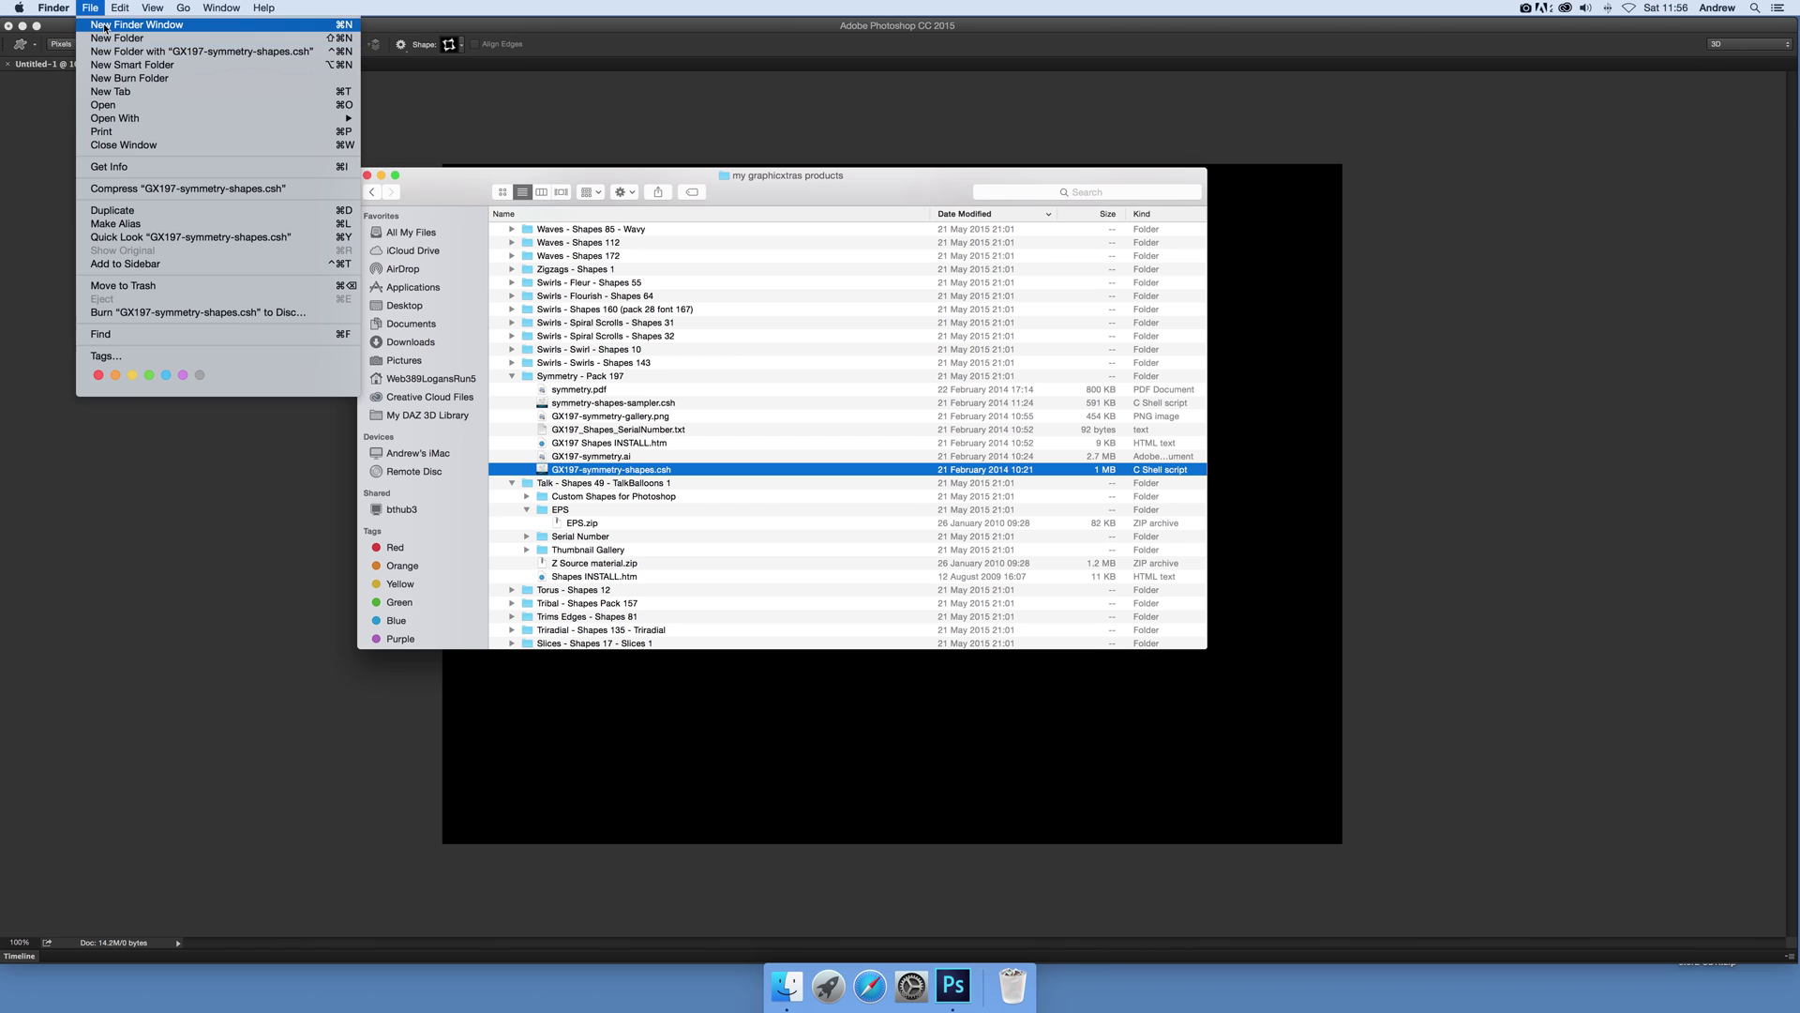
mouse_move(181, 8)
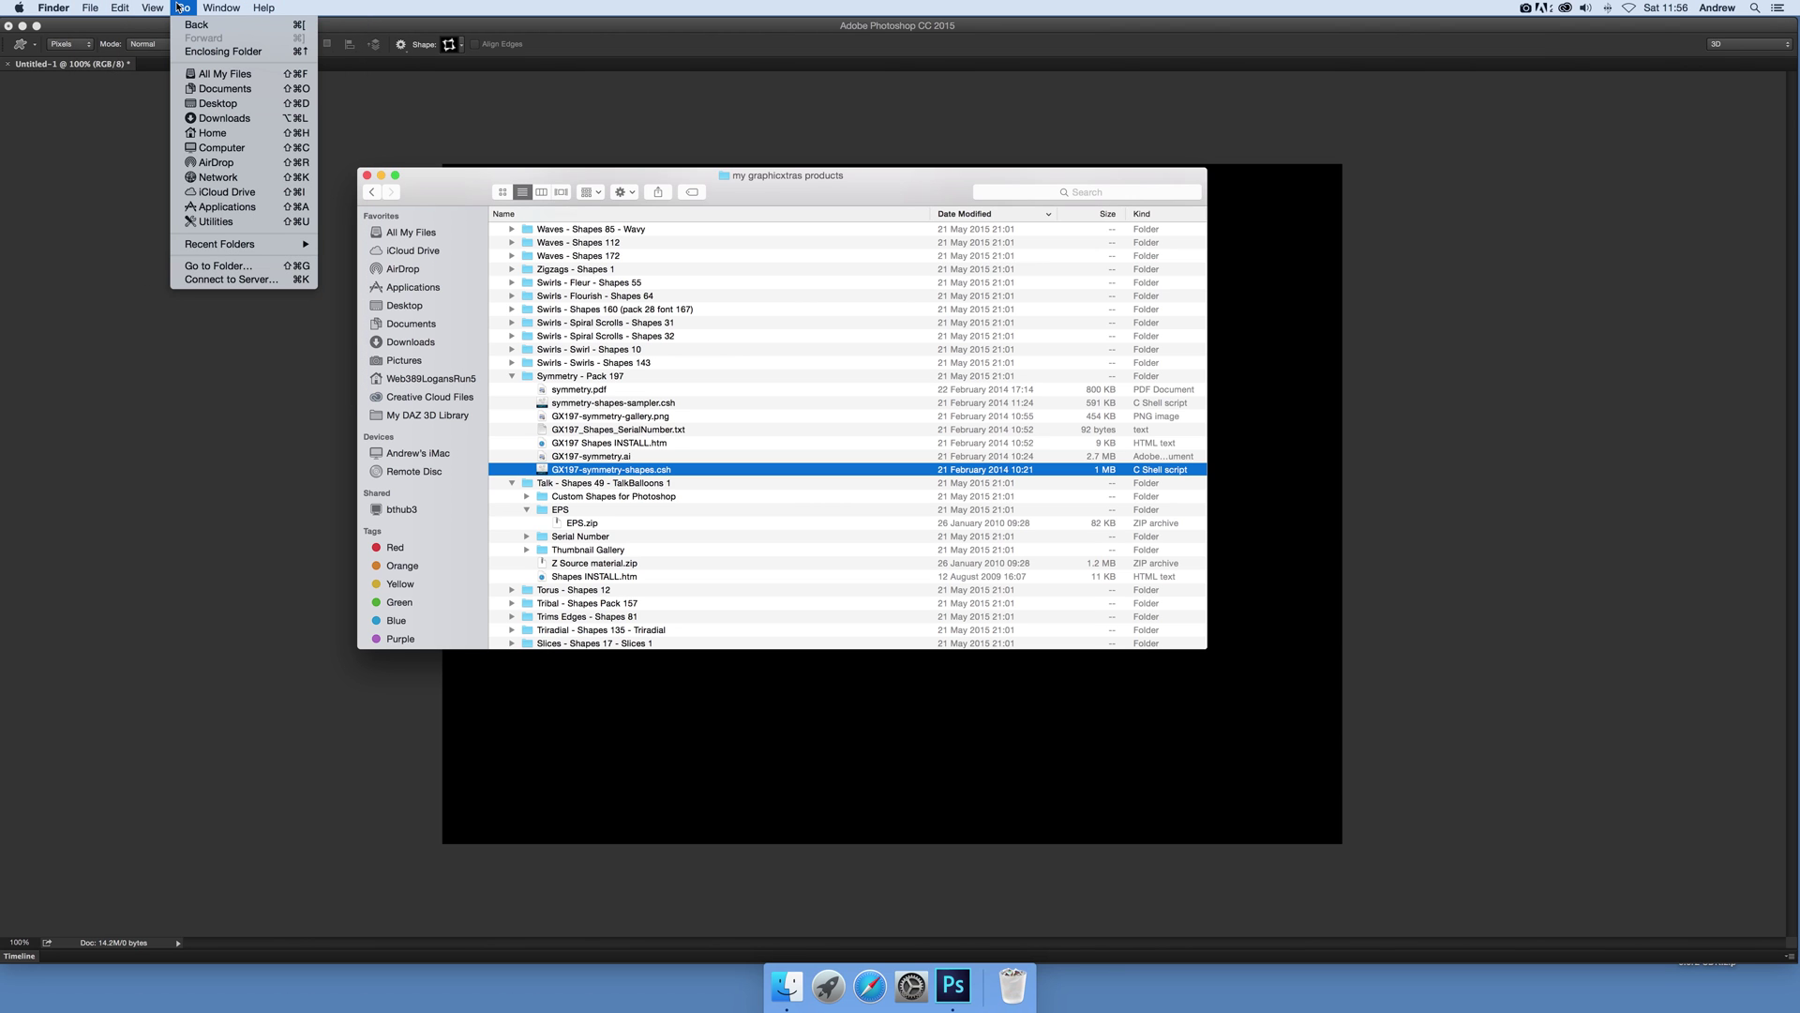
click(218, 266)
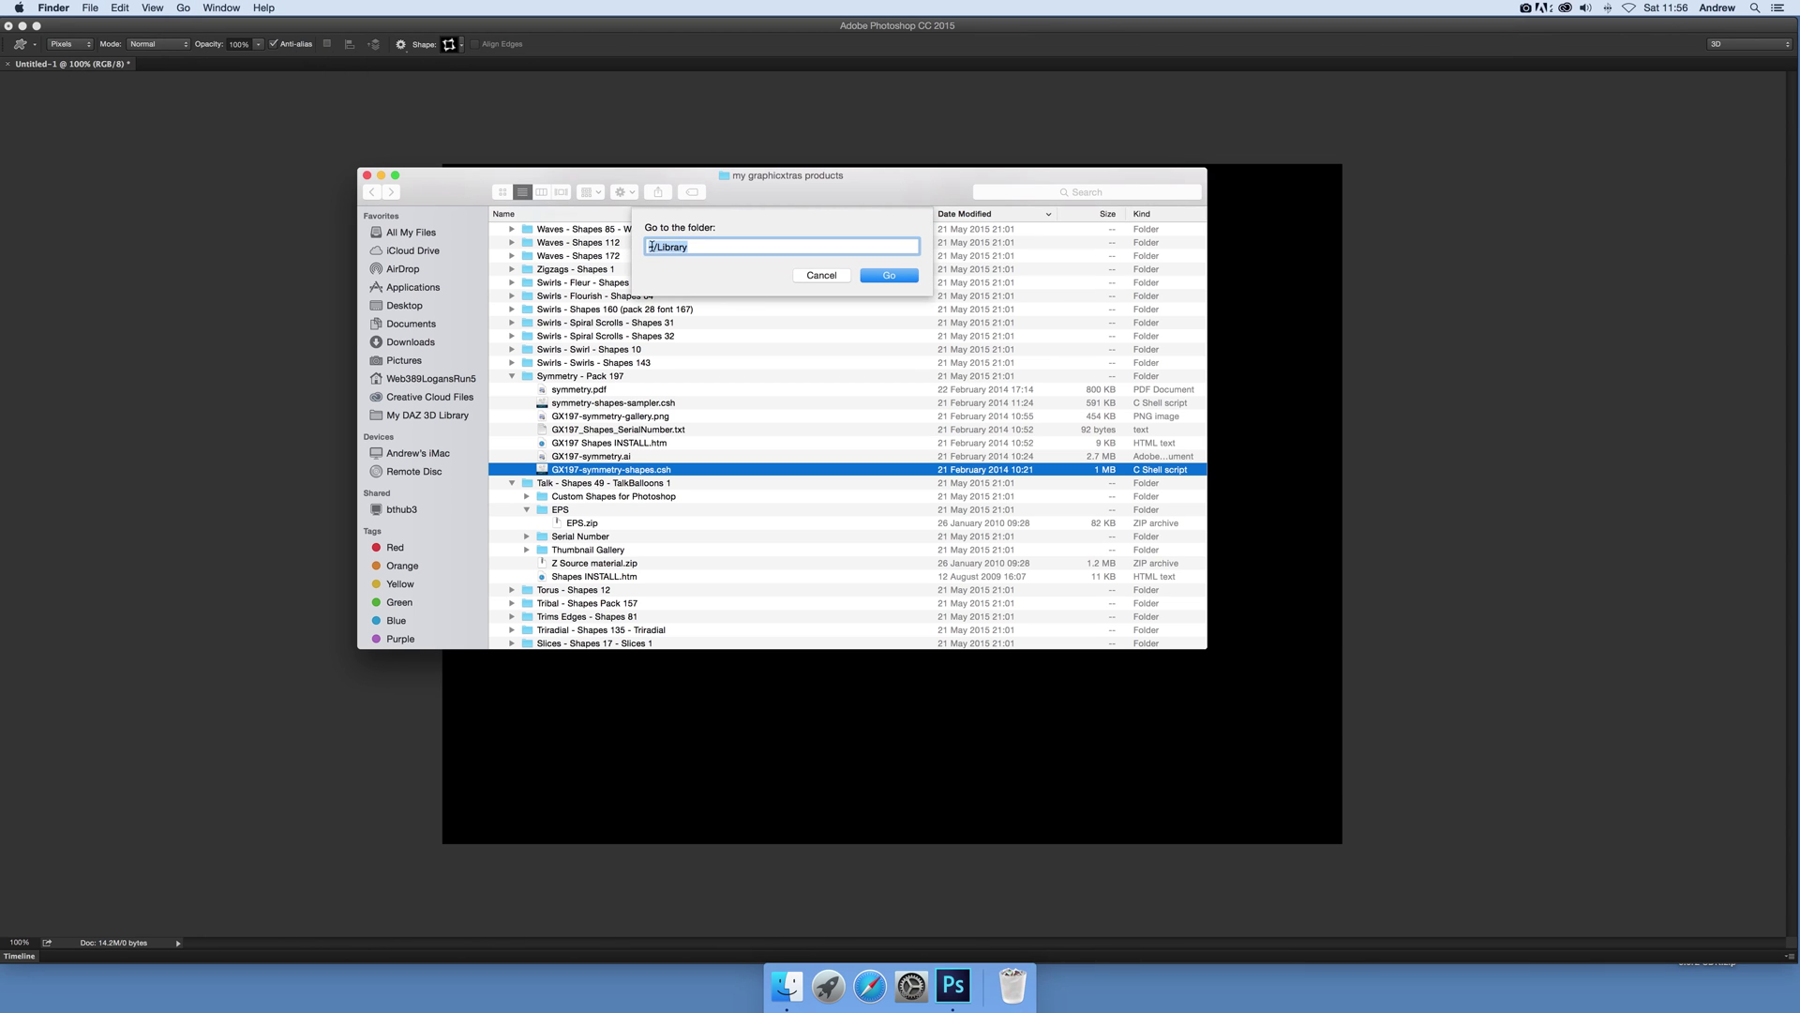
click(891, 276)
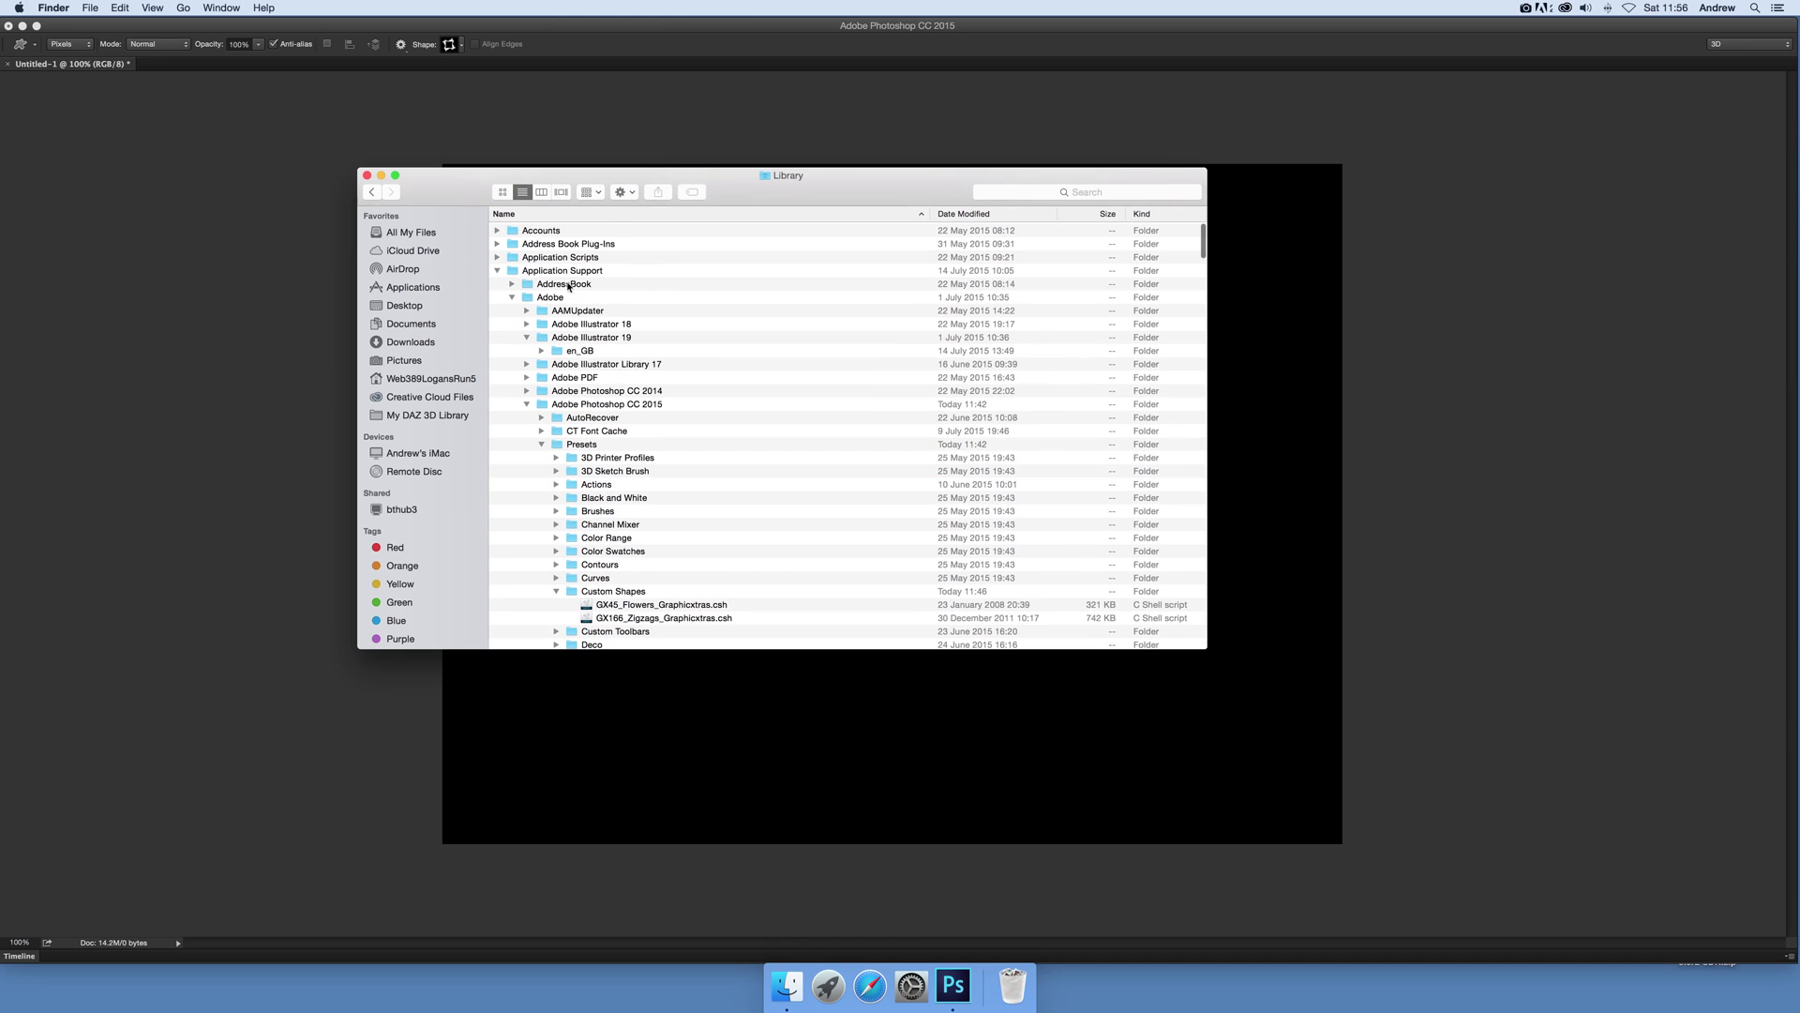
Step: Browse Application Support to the GX45_Flowers and GX166_Zigzags .csh shape files
click(557, 271)
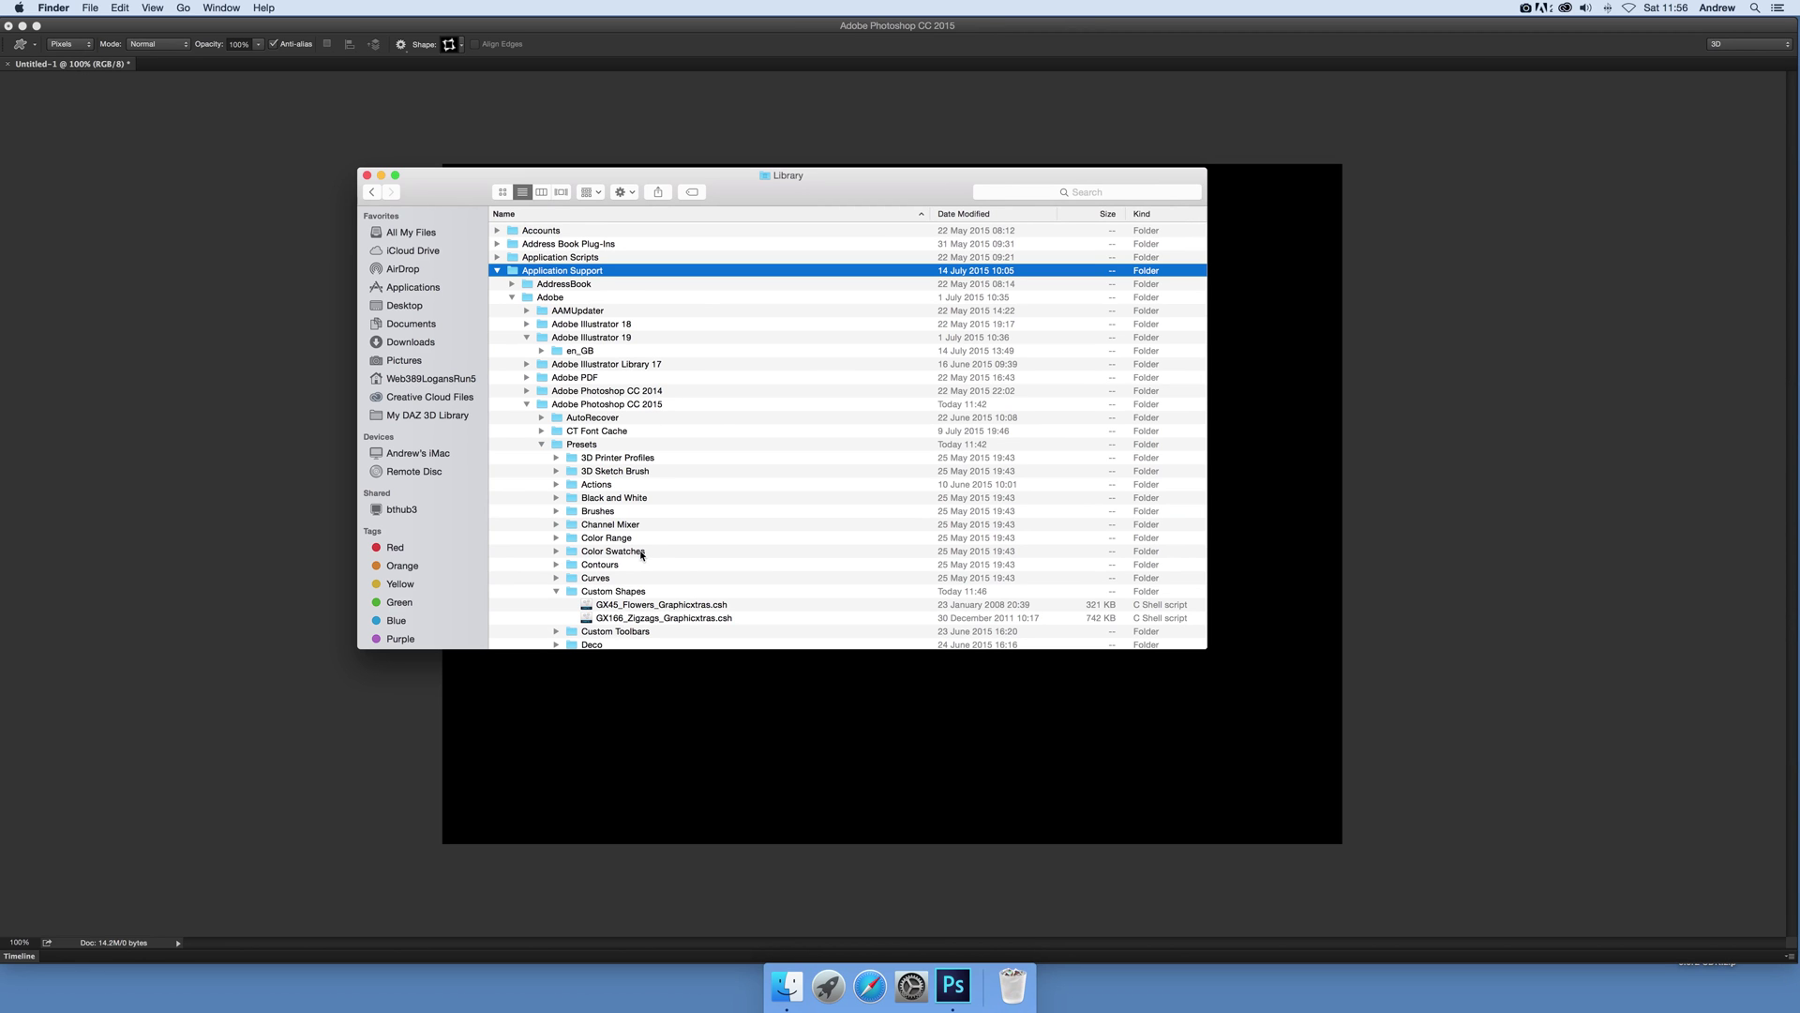
click(647, 608)
click(682, 620)
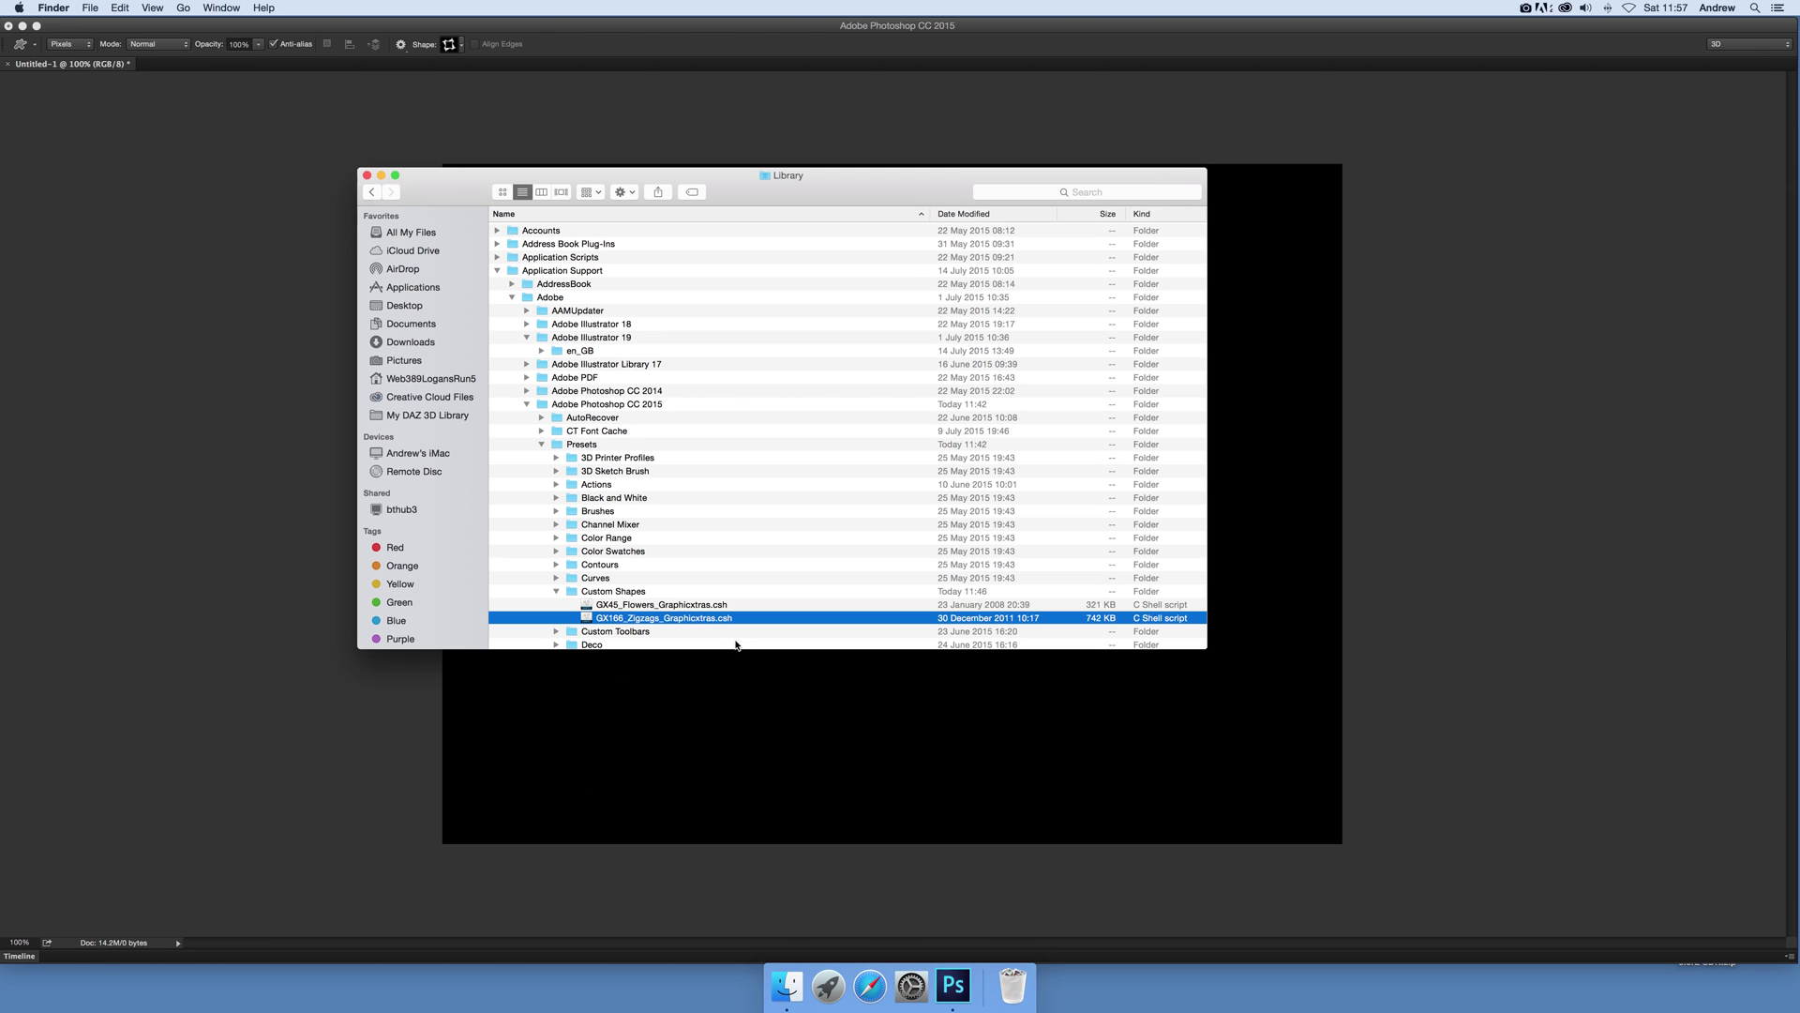
click(623, 604)
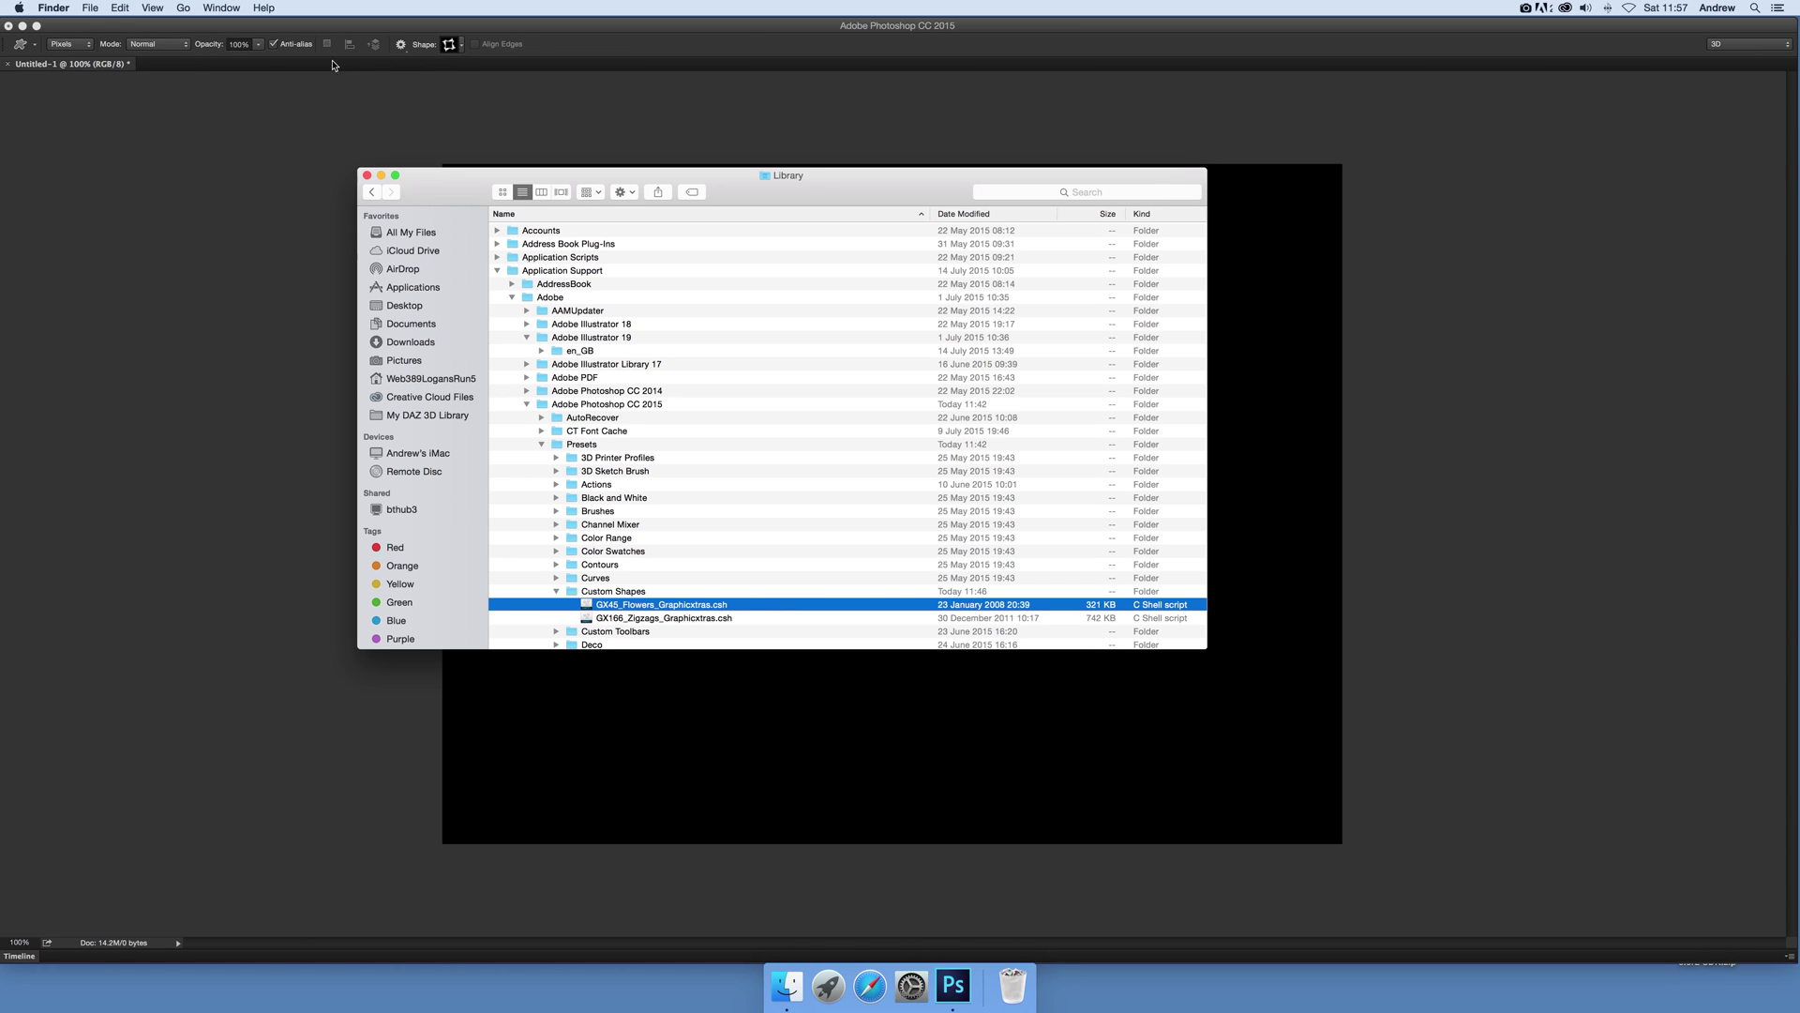
Step: Show Photoshop CC 2015's built-in Custom Shapes folder under Applications and scroll its .csh sets
click(413, 286)
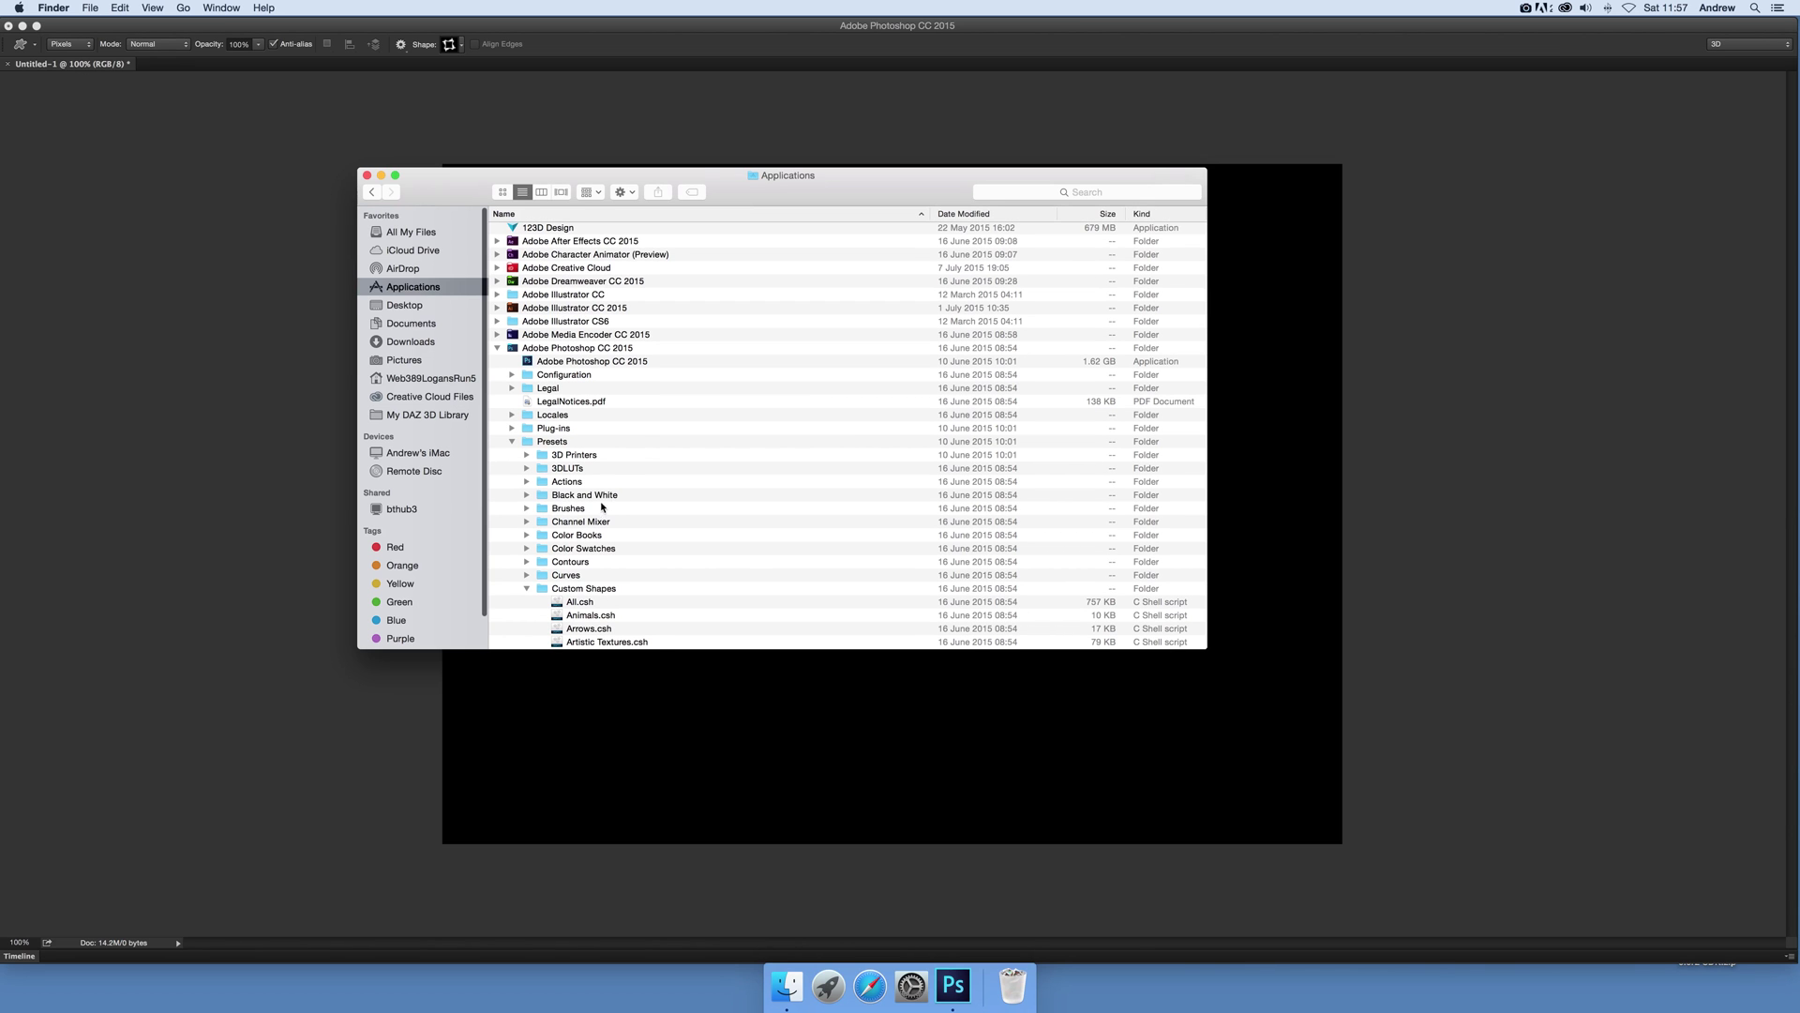
scroll(606, 509, down, 3)
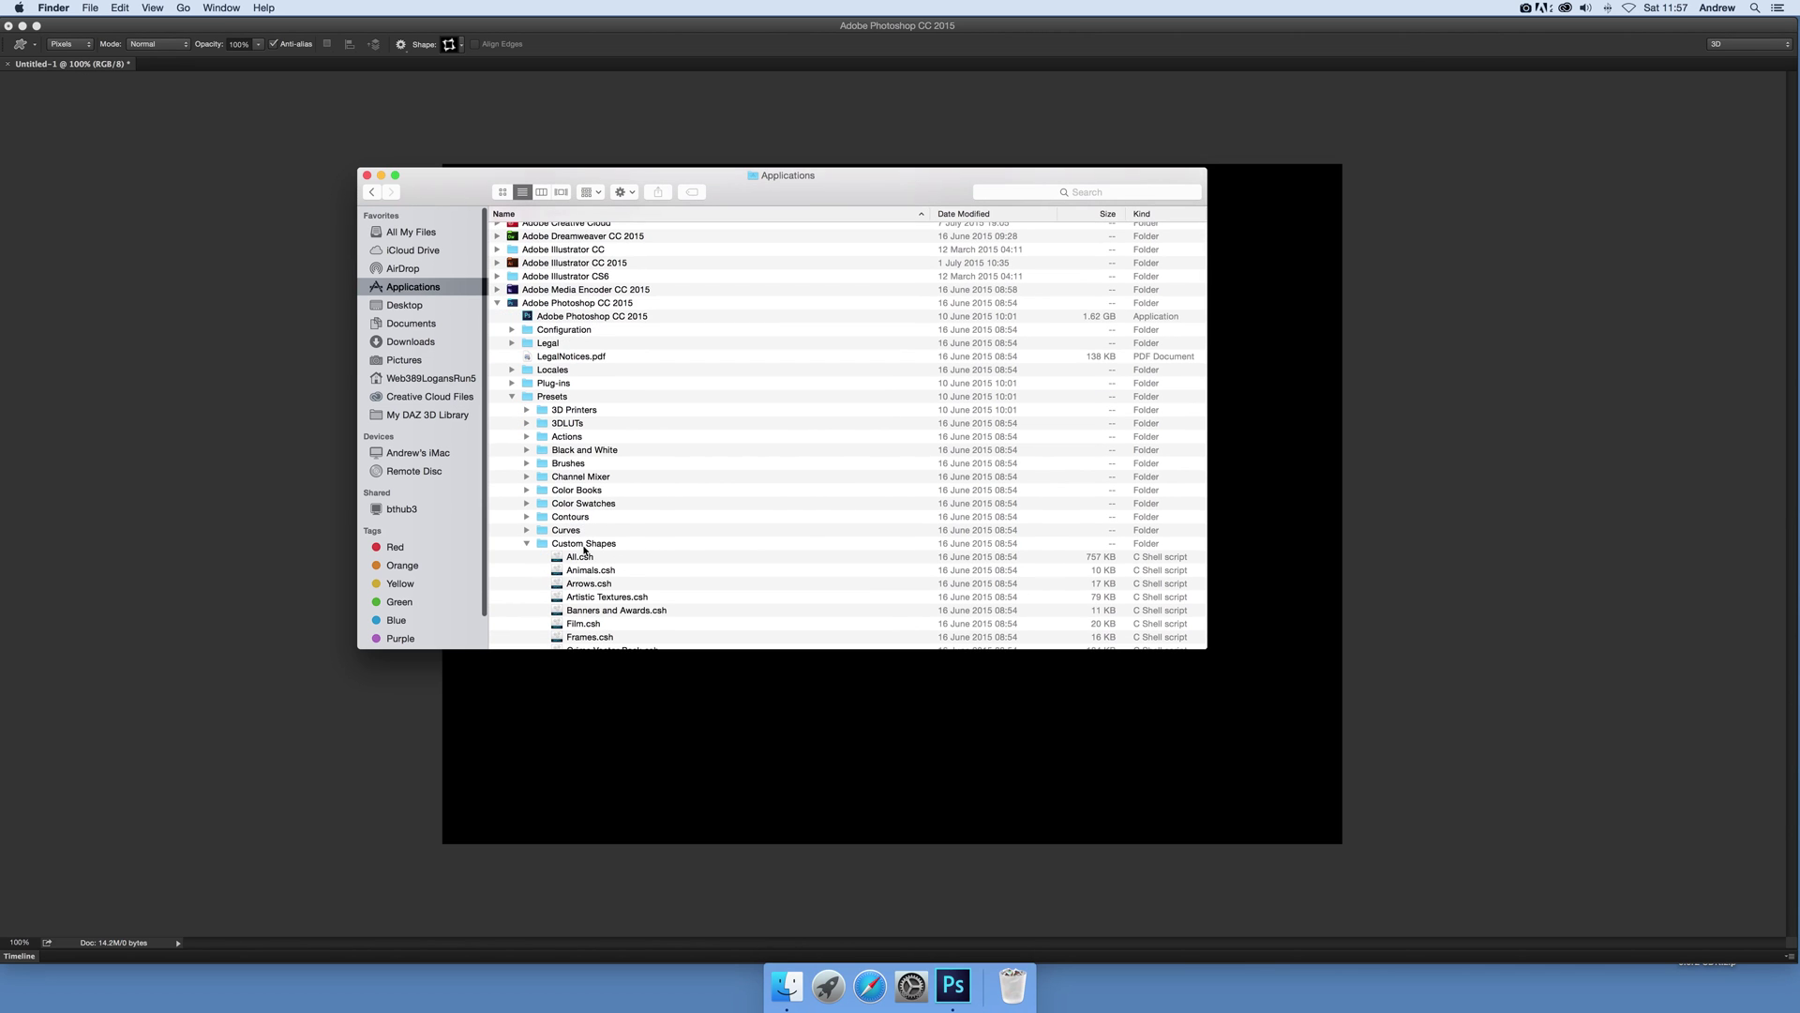
click(584, 545)
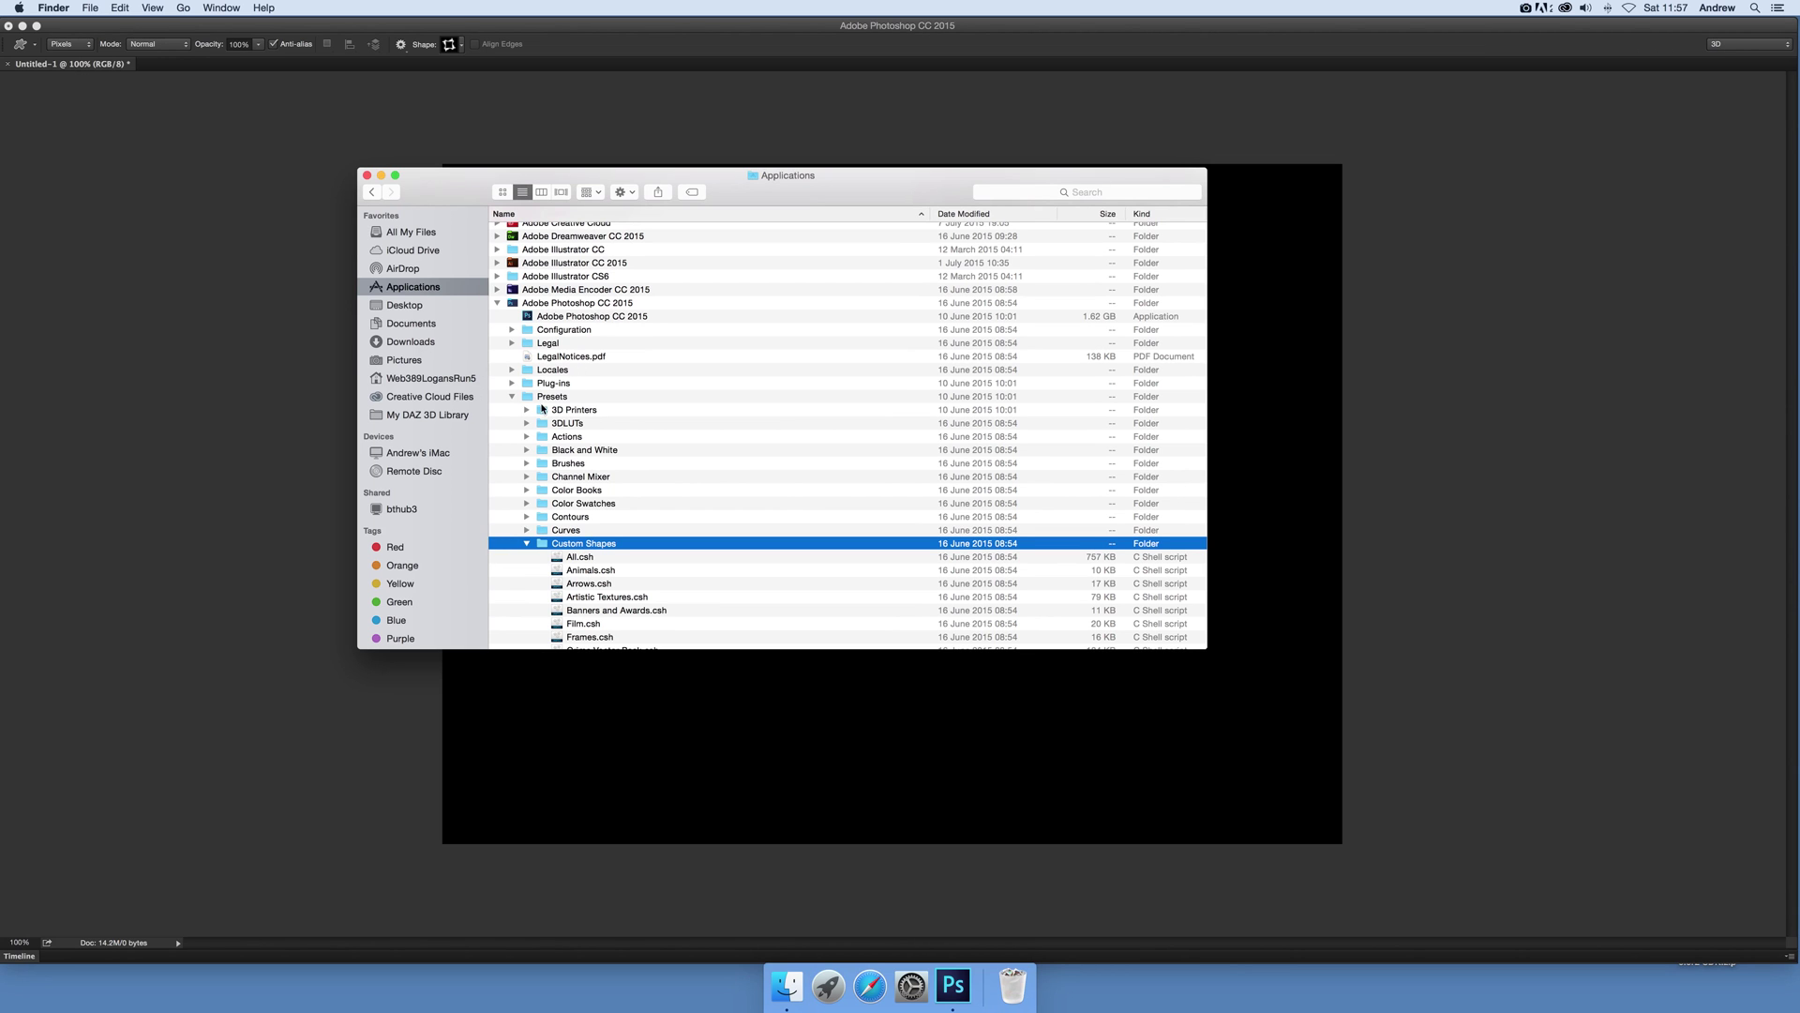
scroll(601, 572, down, 2)
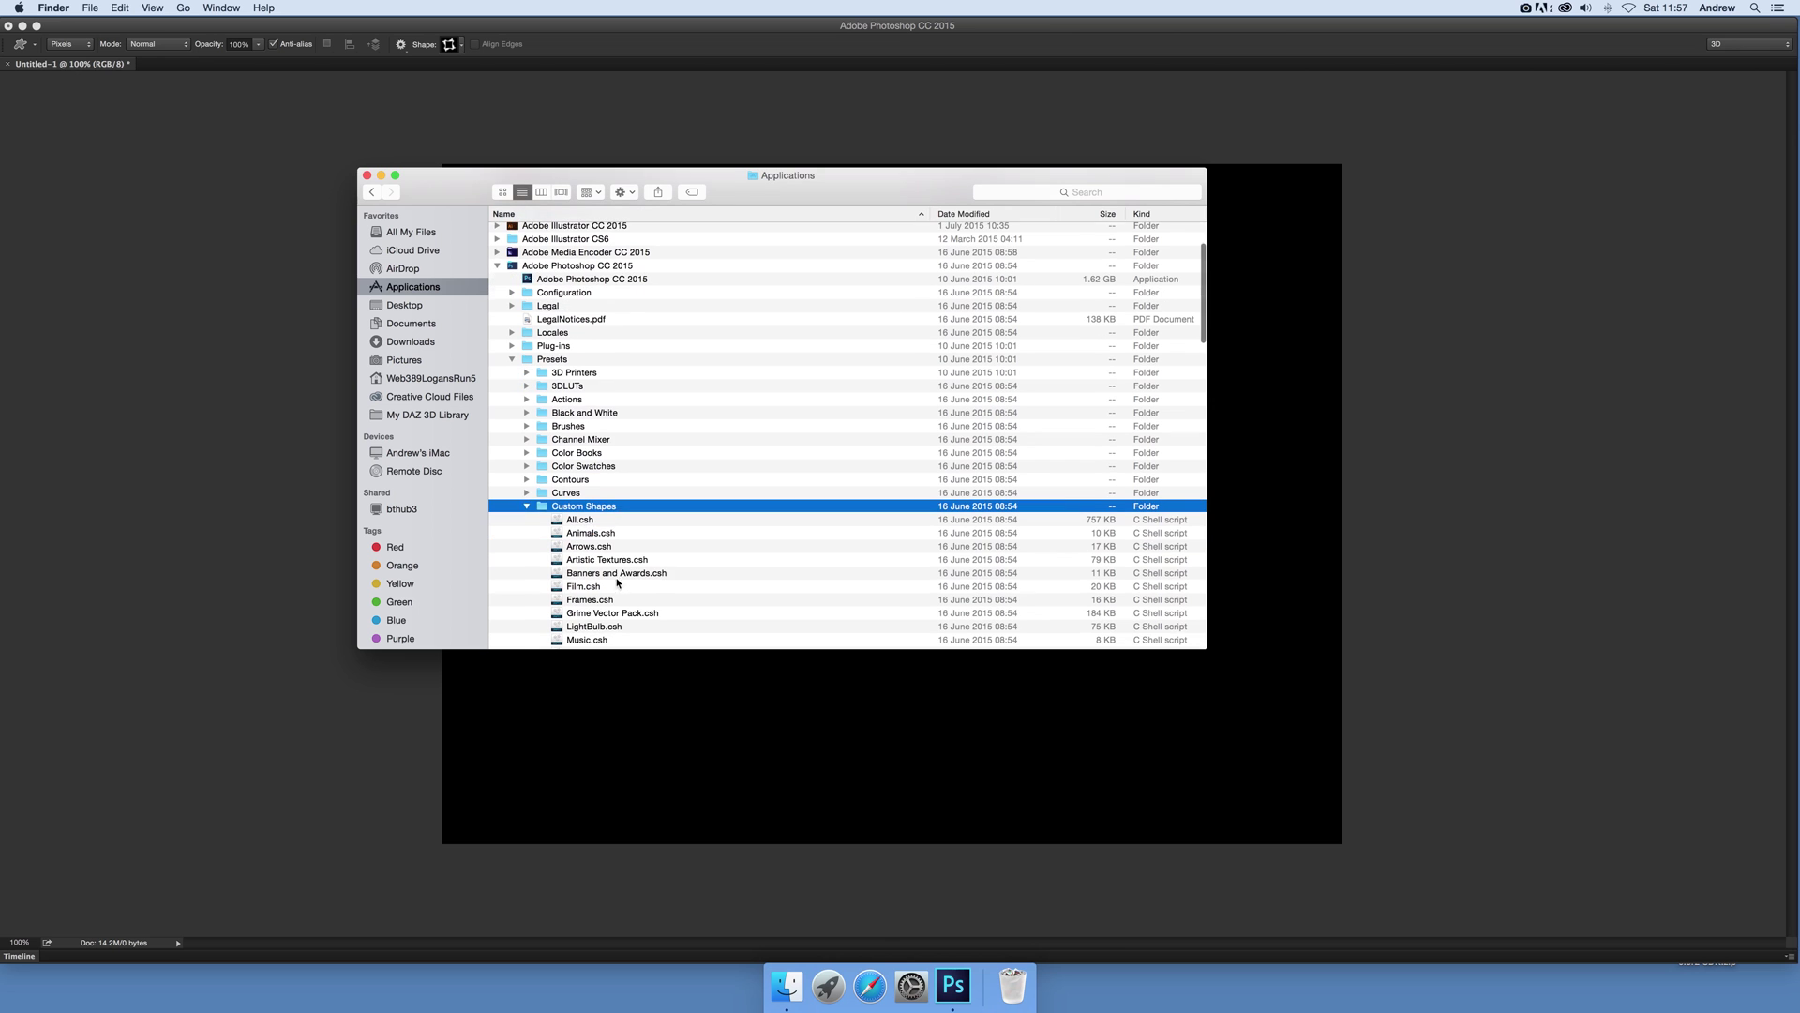
scroll(598, 639, down, 2)
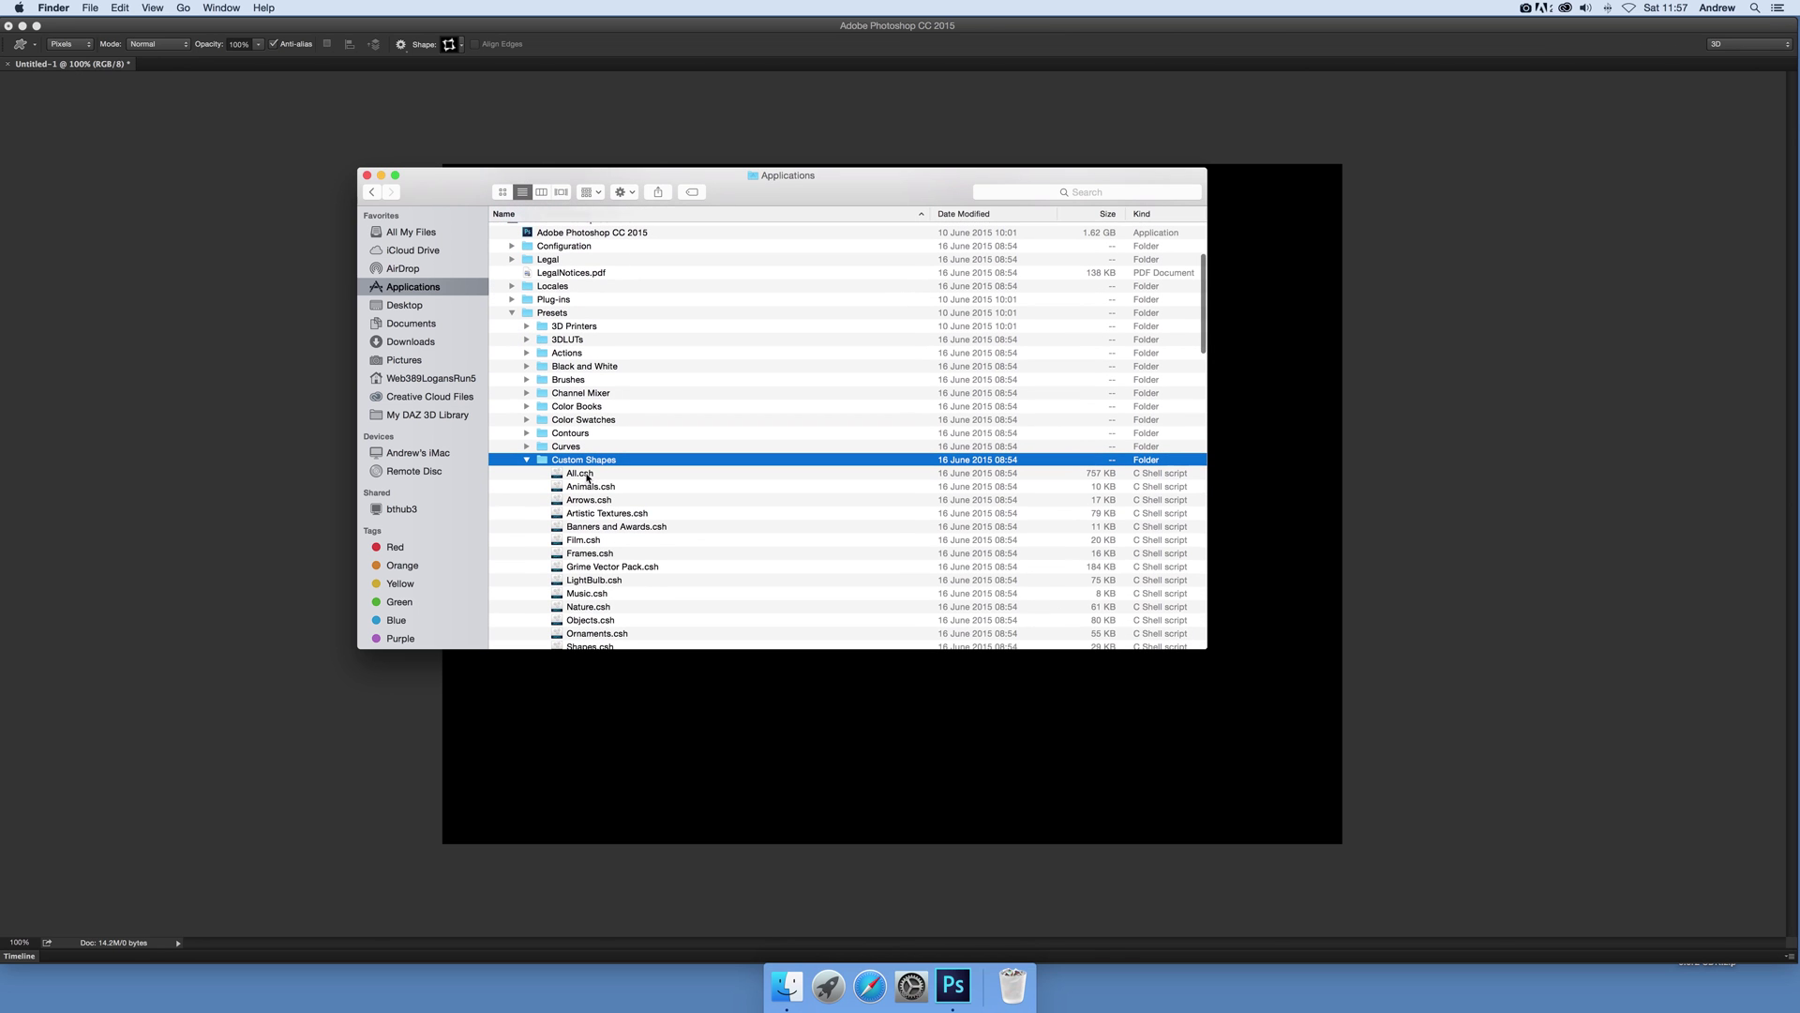
Step: Check the shape picker's set list in Photoshop, then return to Finder
key(super+Tab)
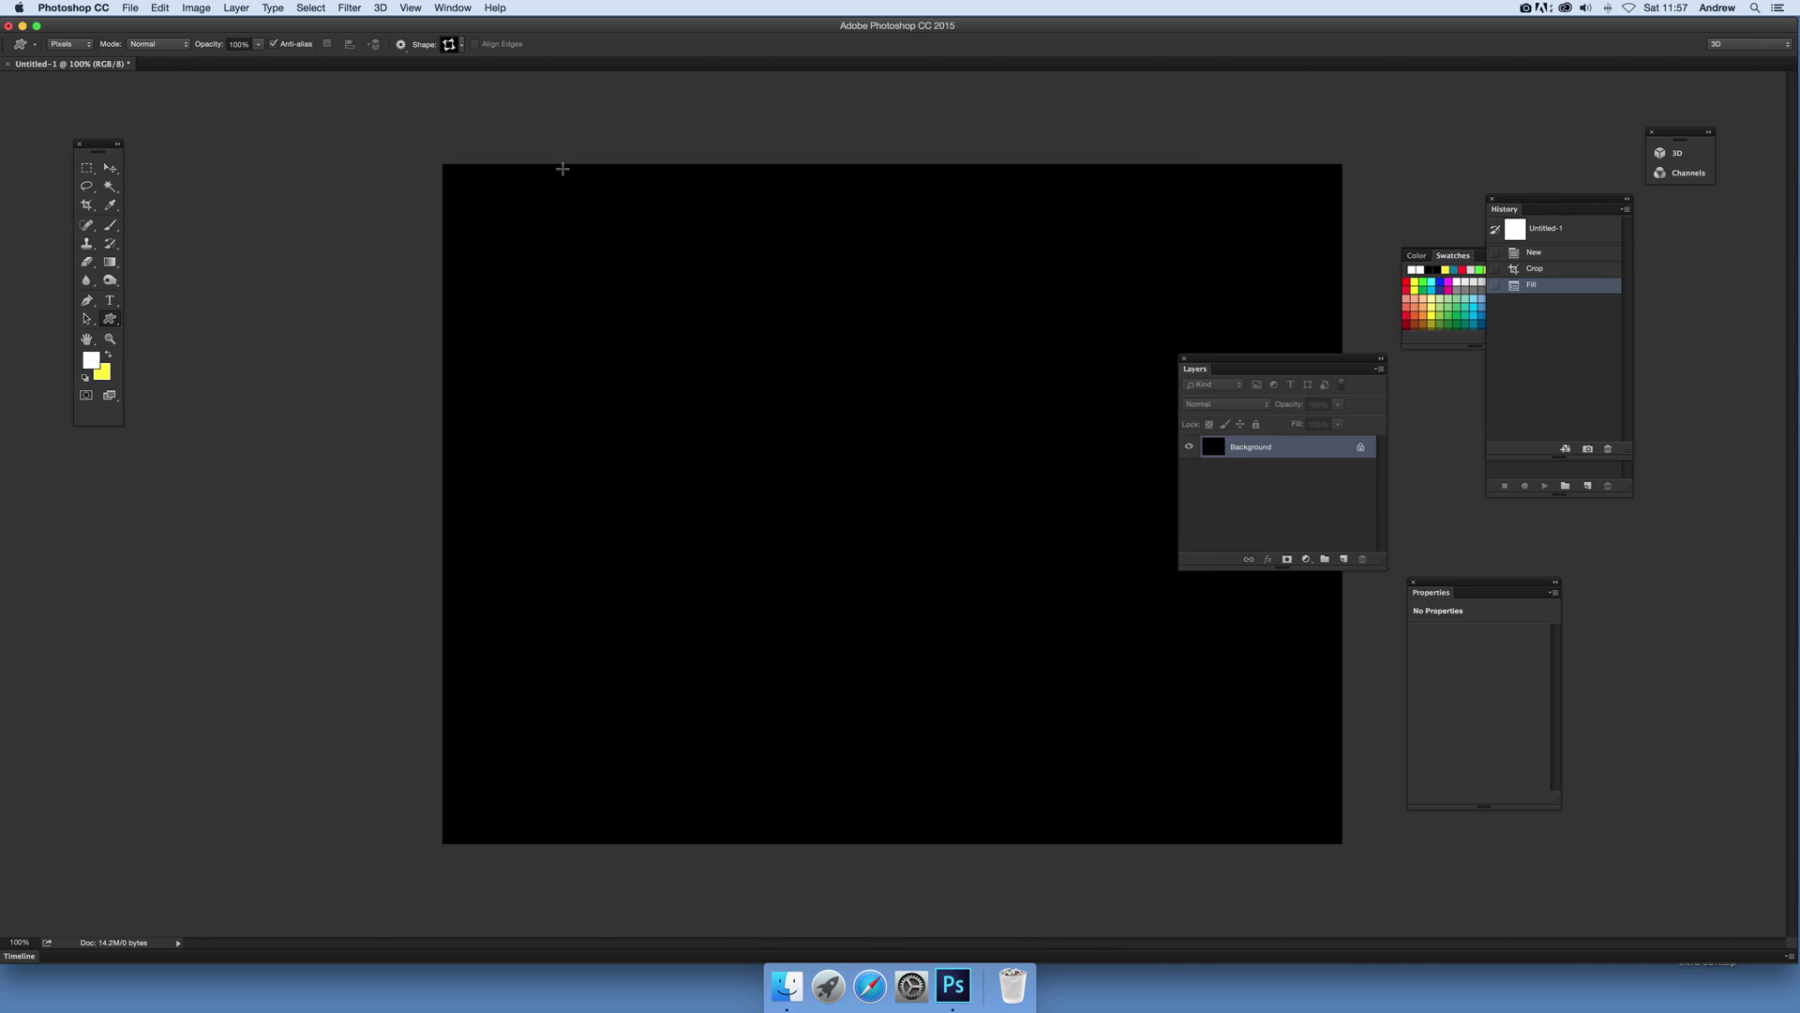
click(461, 45)
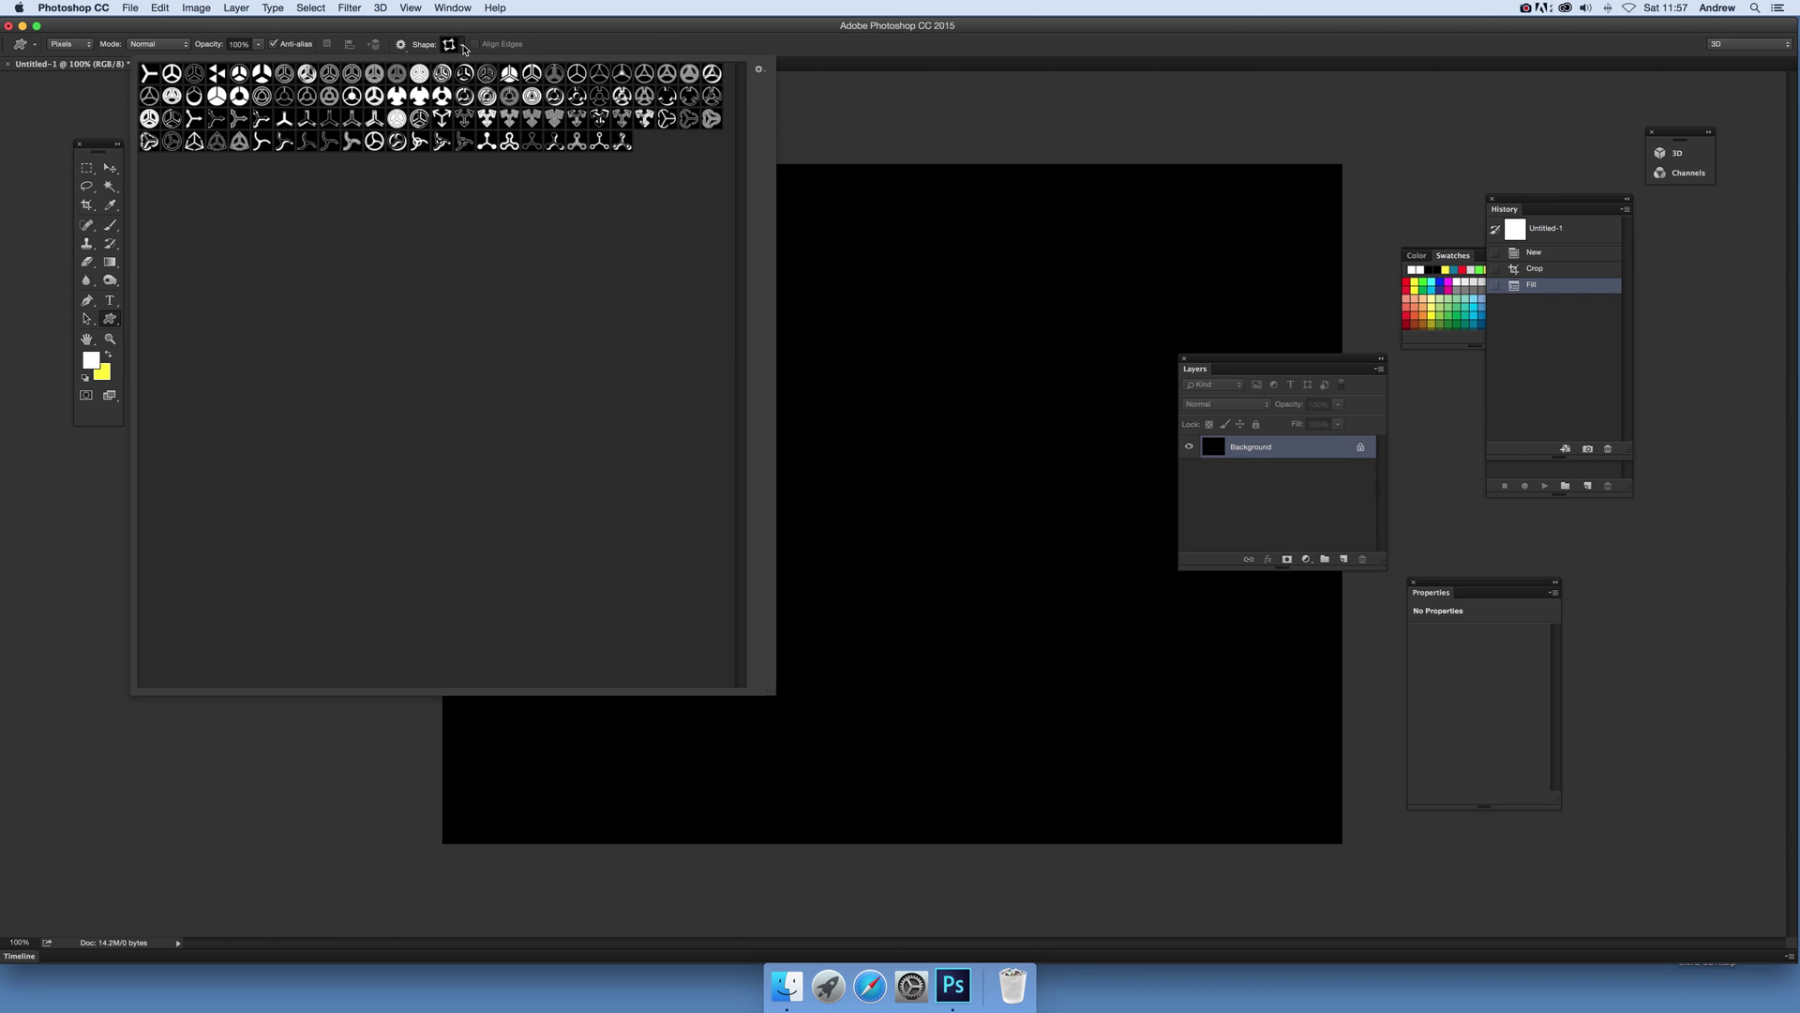
click(760, 70)
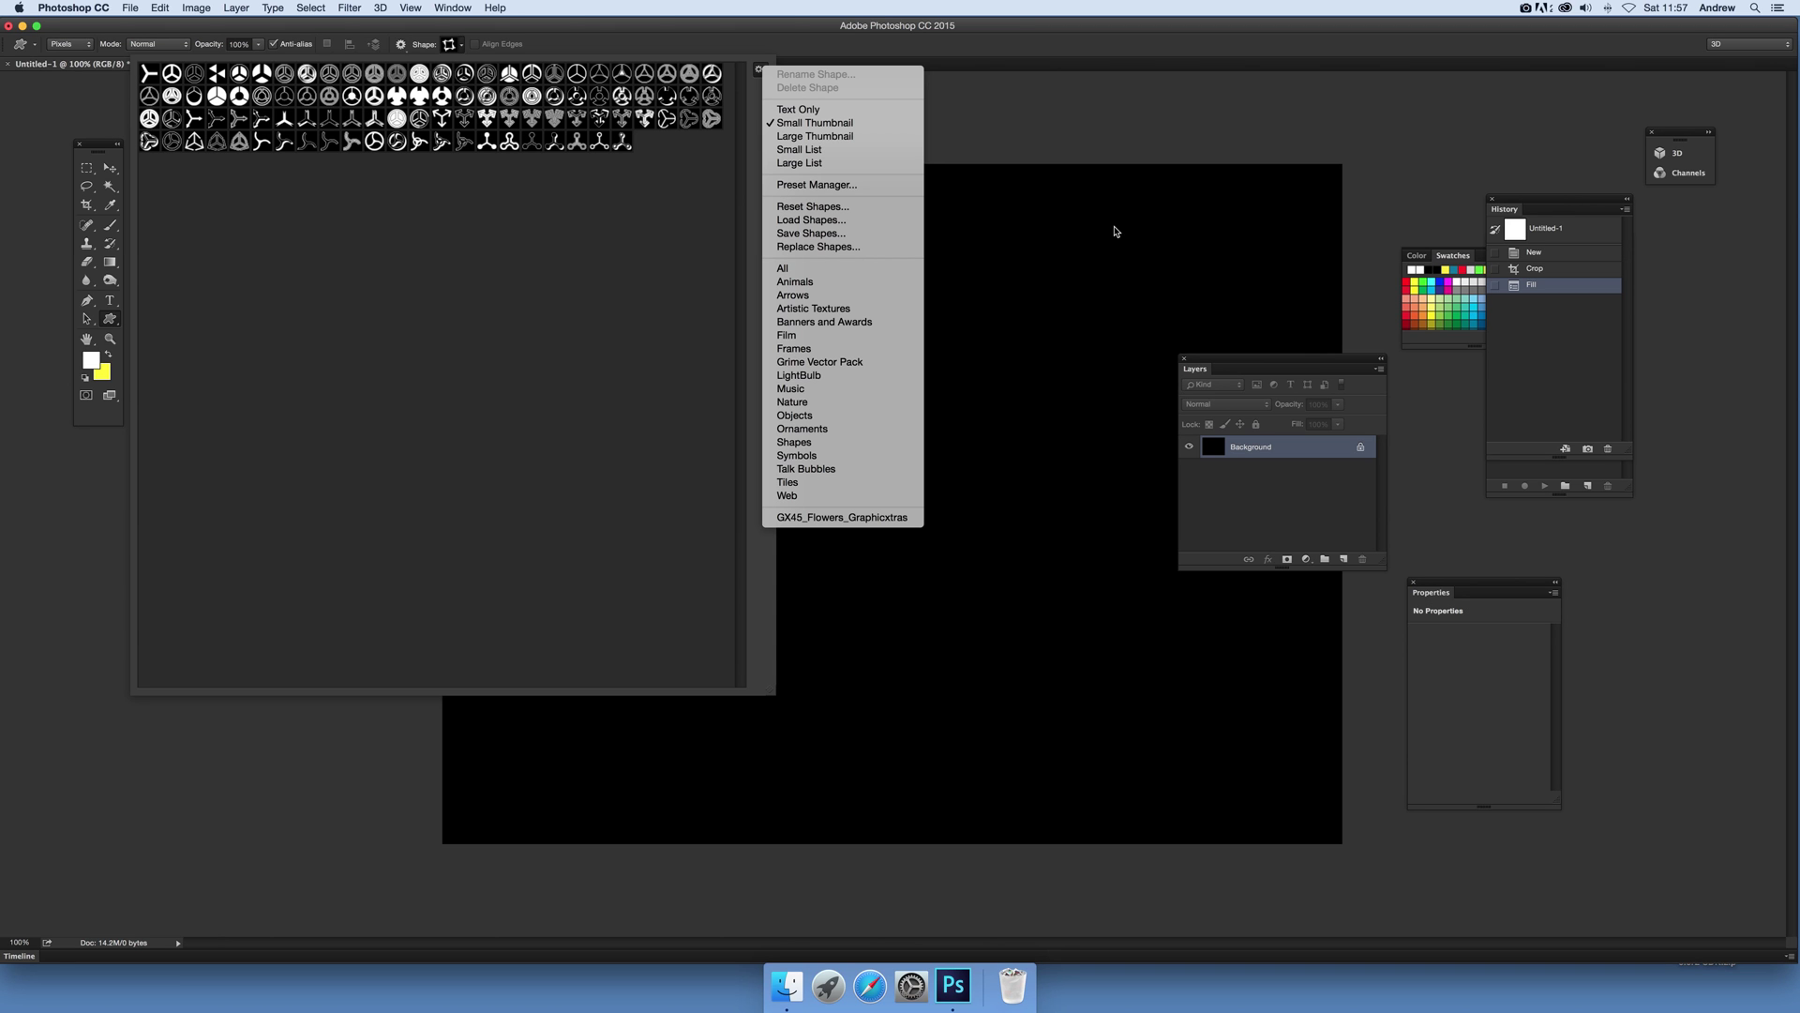
key(super+Tab)
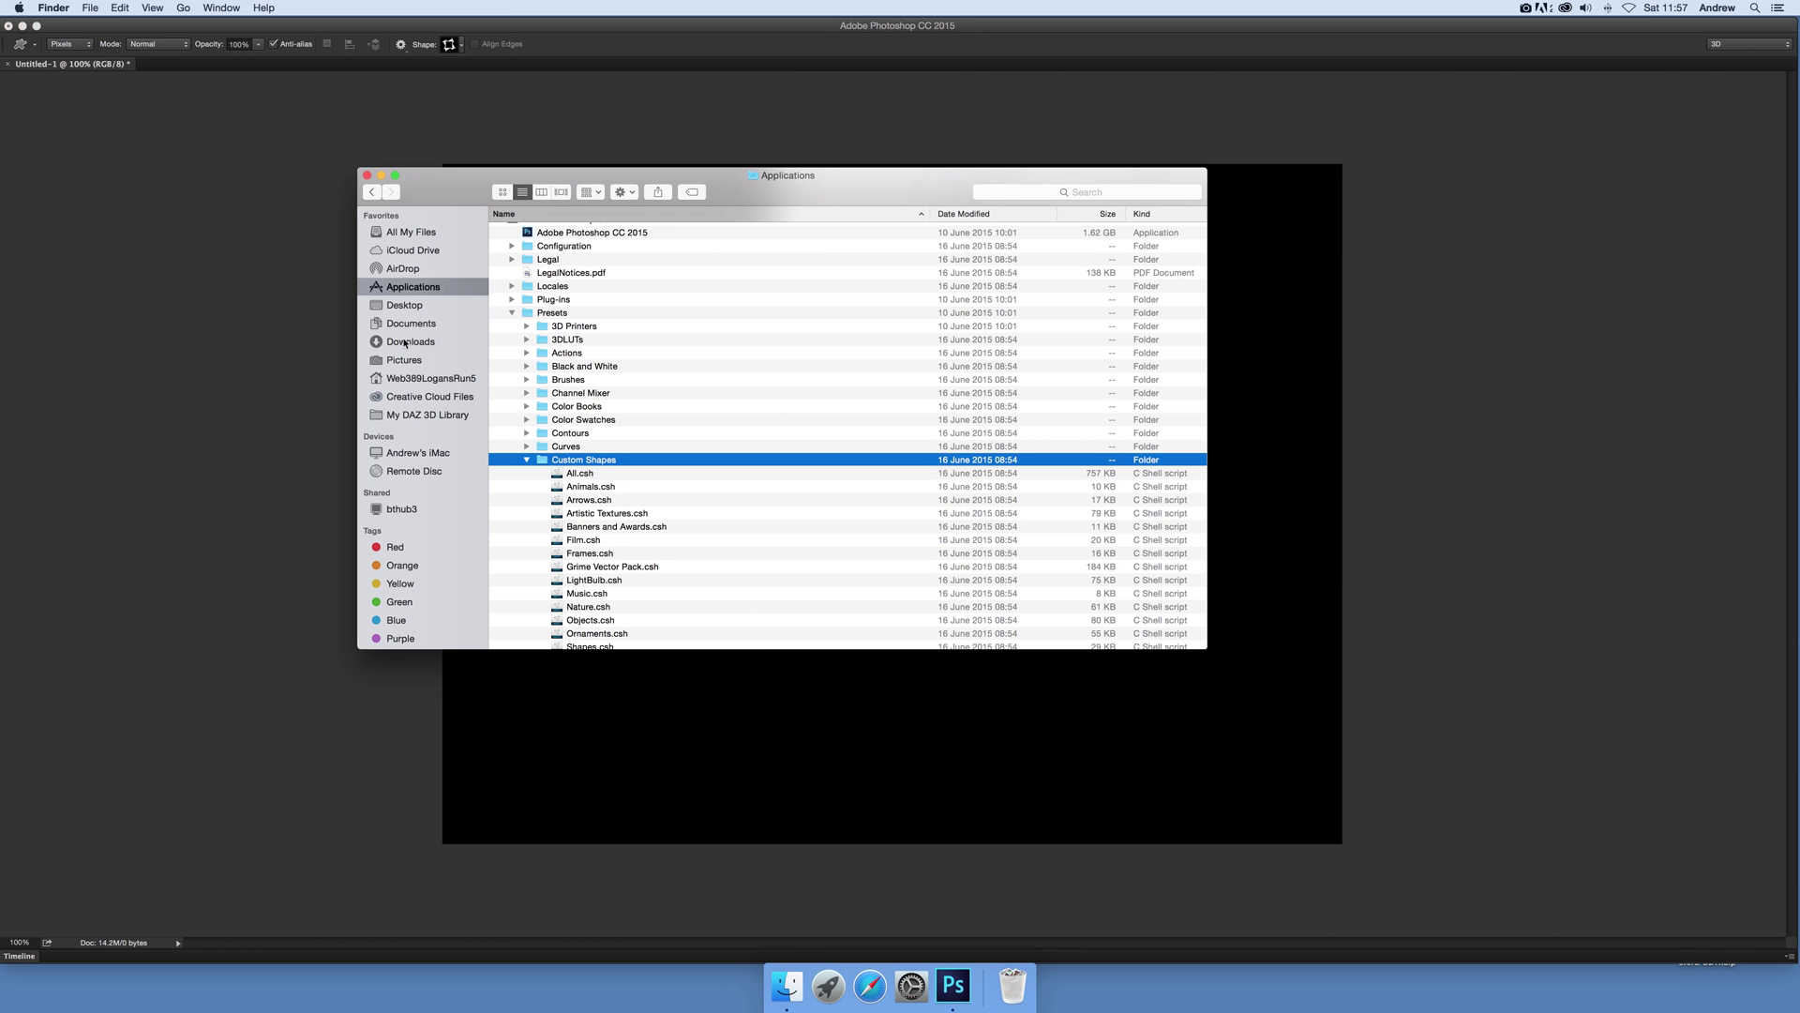
Step: Open the Red-tagged my graphicxtras products folder in list view
click(404, 548)
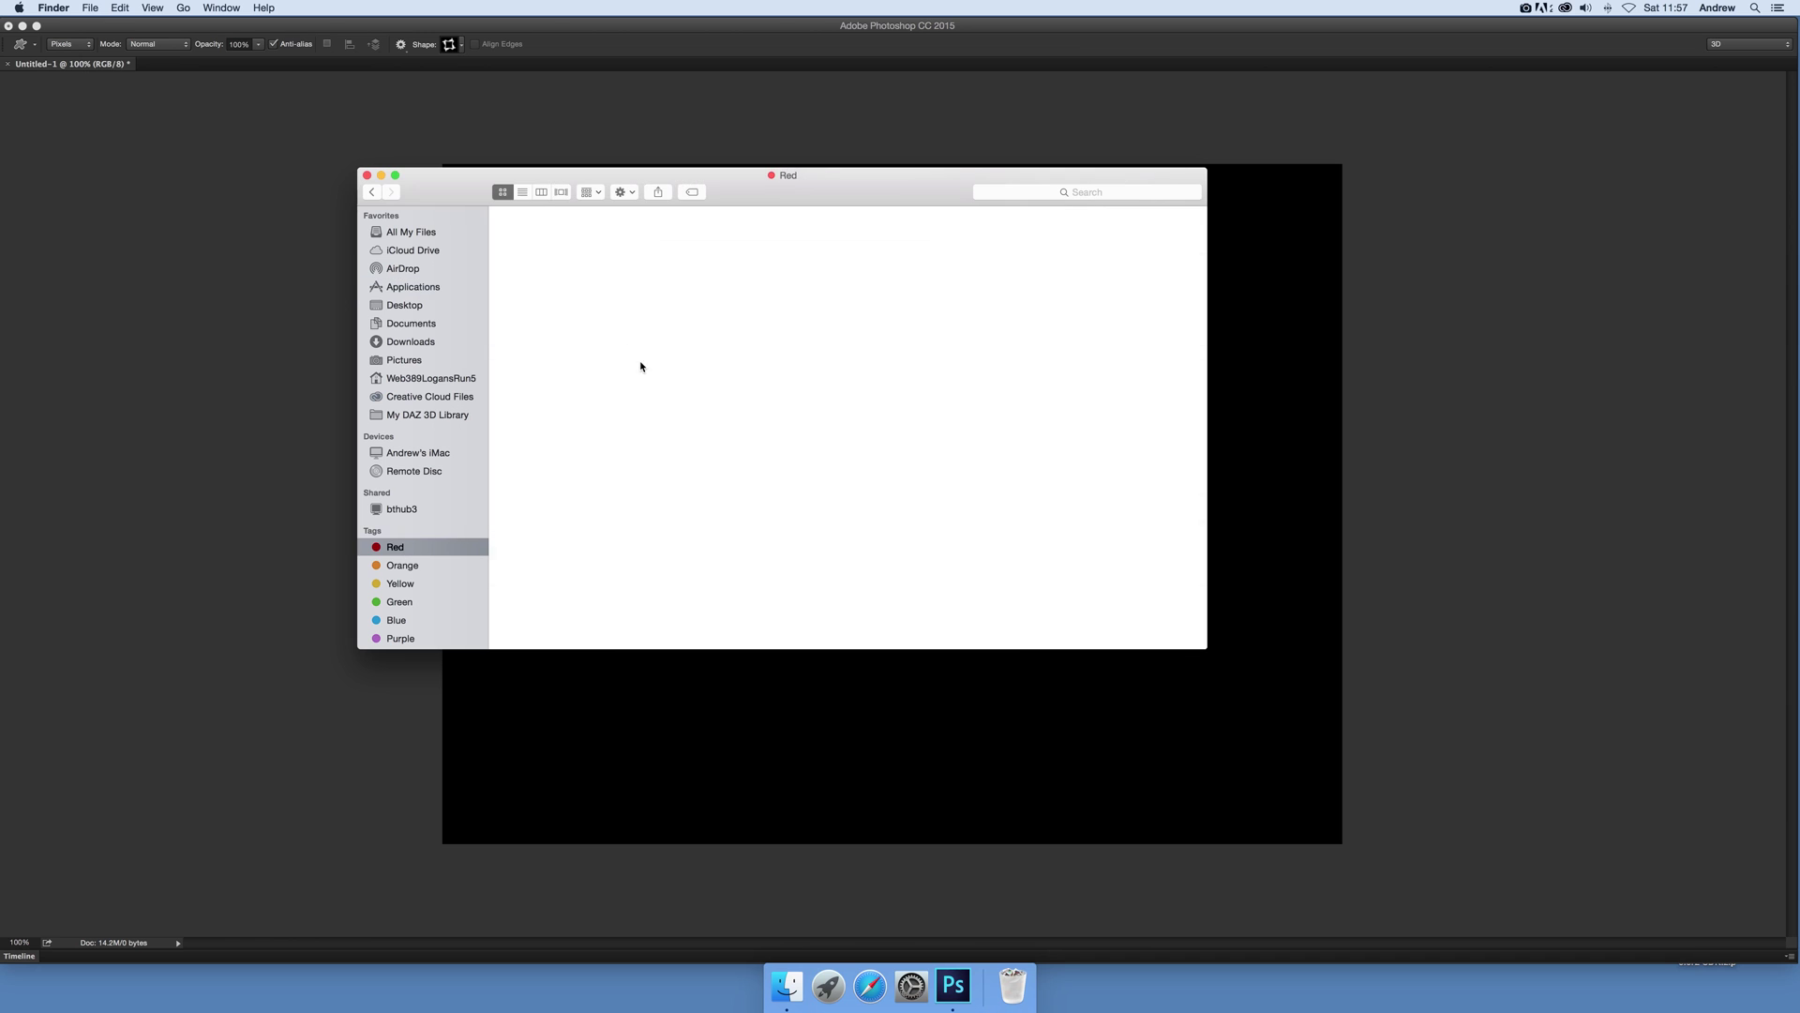
click(635, 226)
double_click(634, 227)
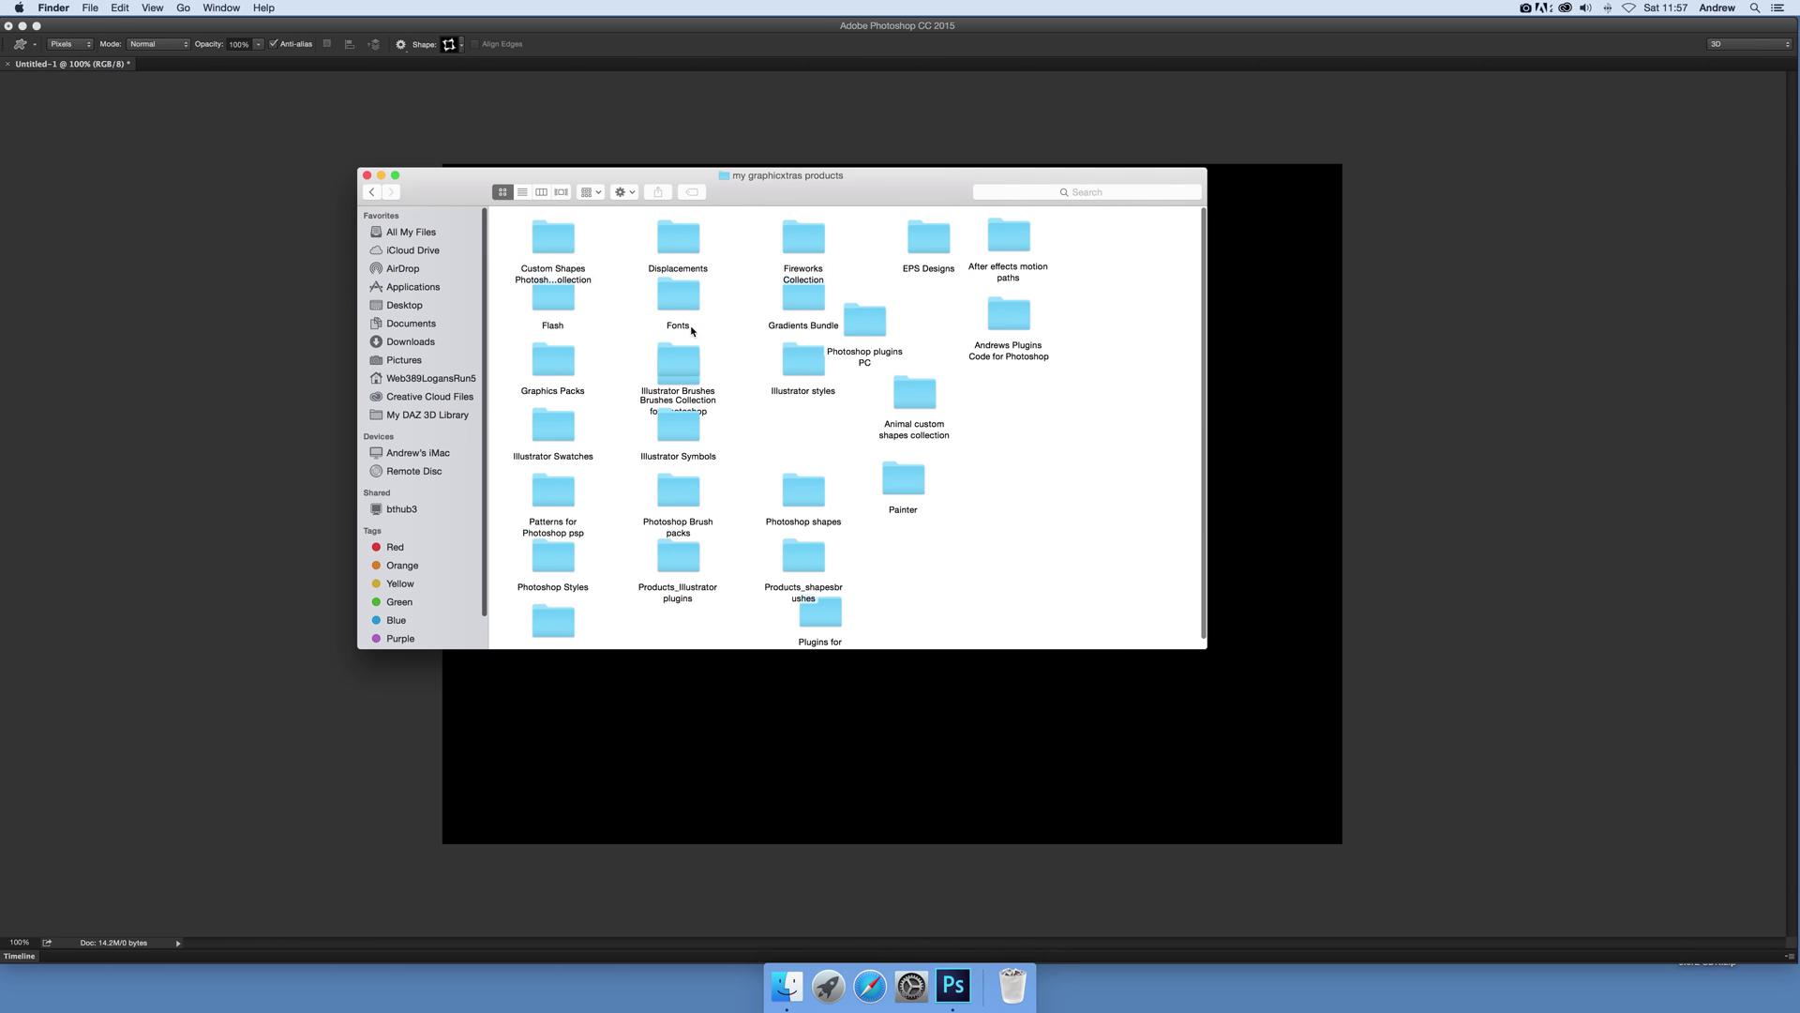
click(527, 194)
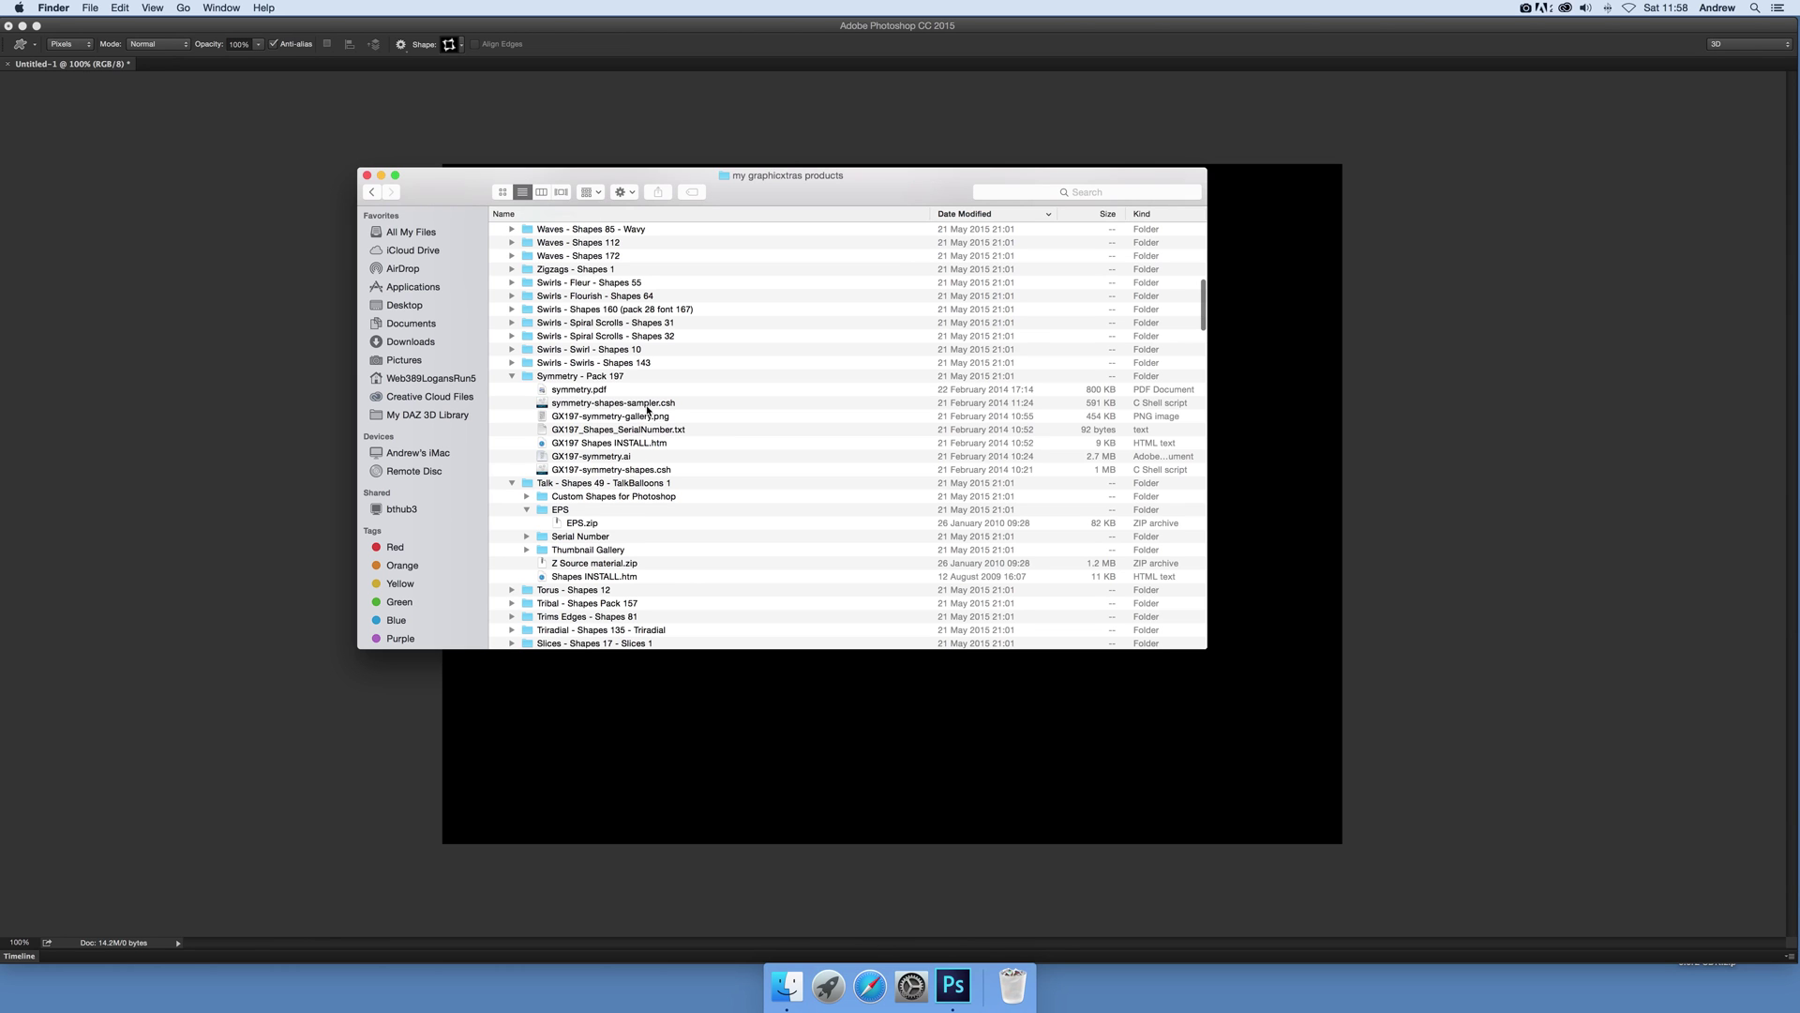
Step: Double-click GX197-symmetry-shapes.csh to load it, confirm it in the shape picker, and return to Finder
click(631, 471)
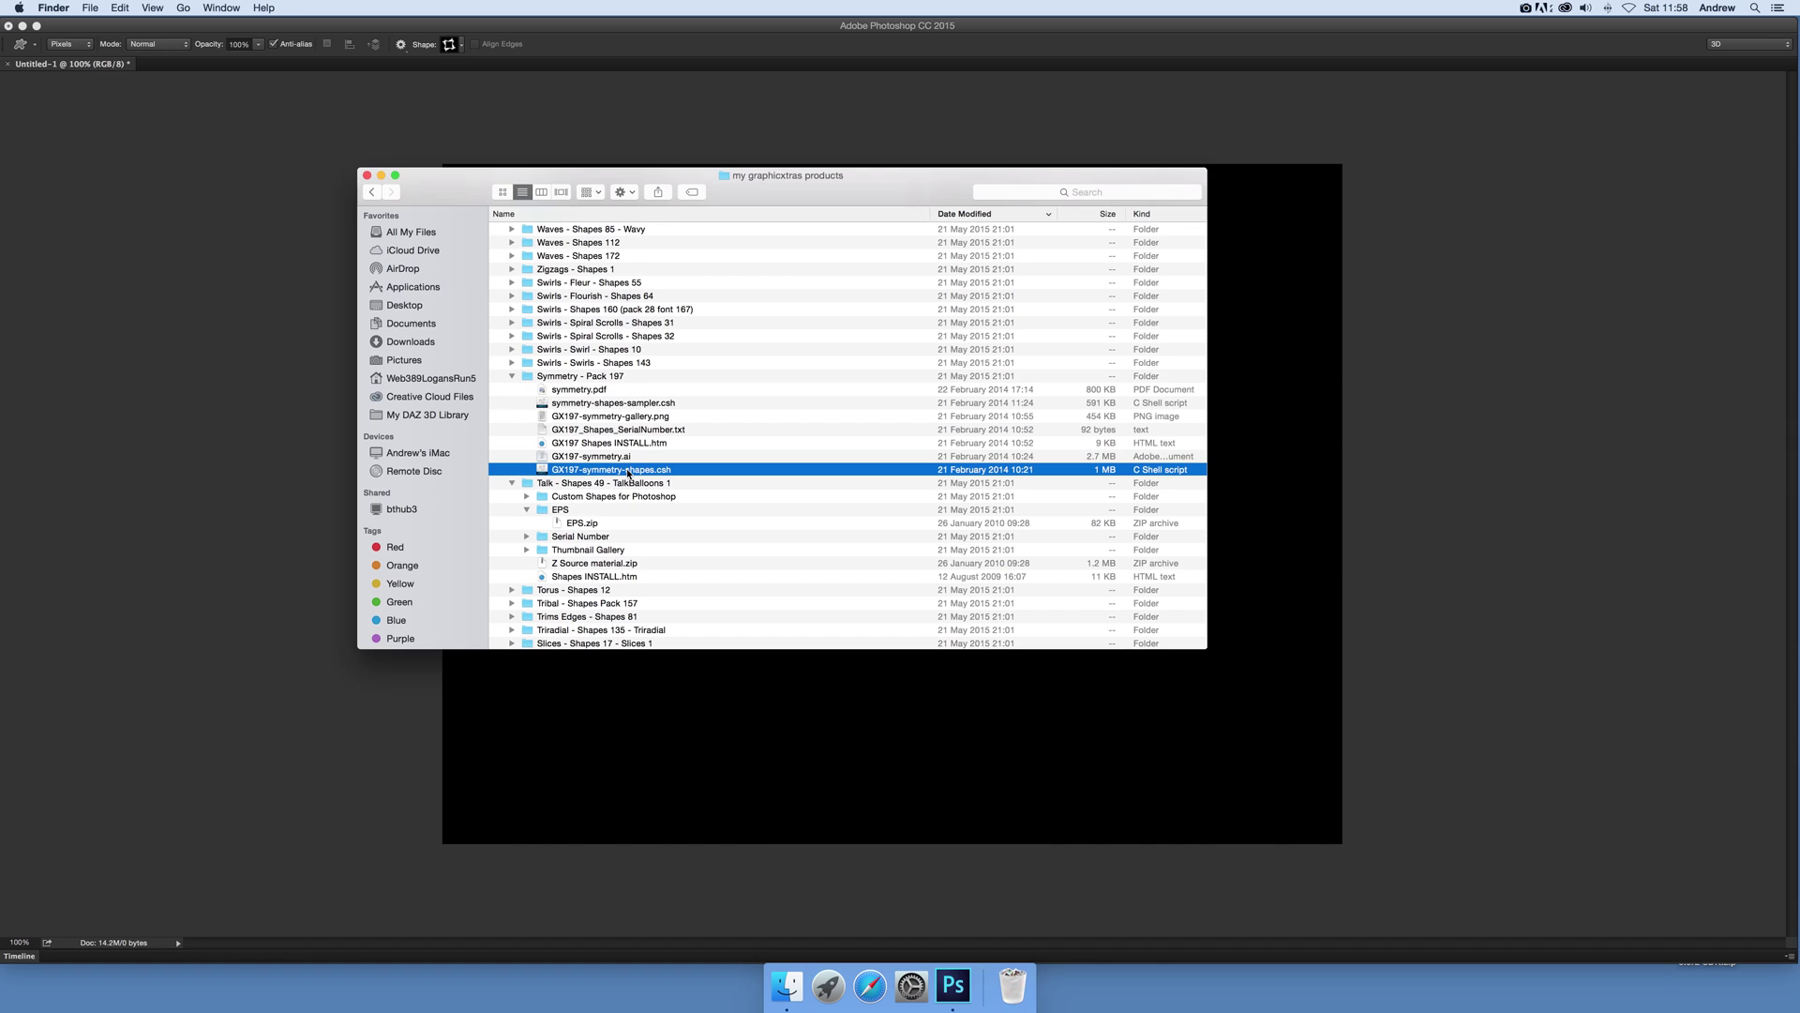
double_click(629, 473)
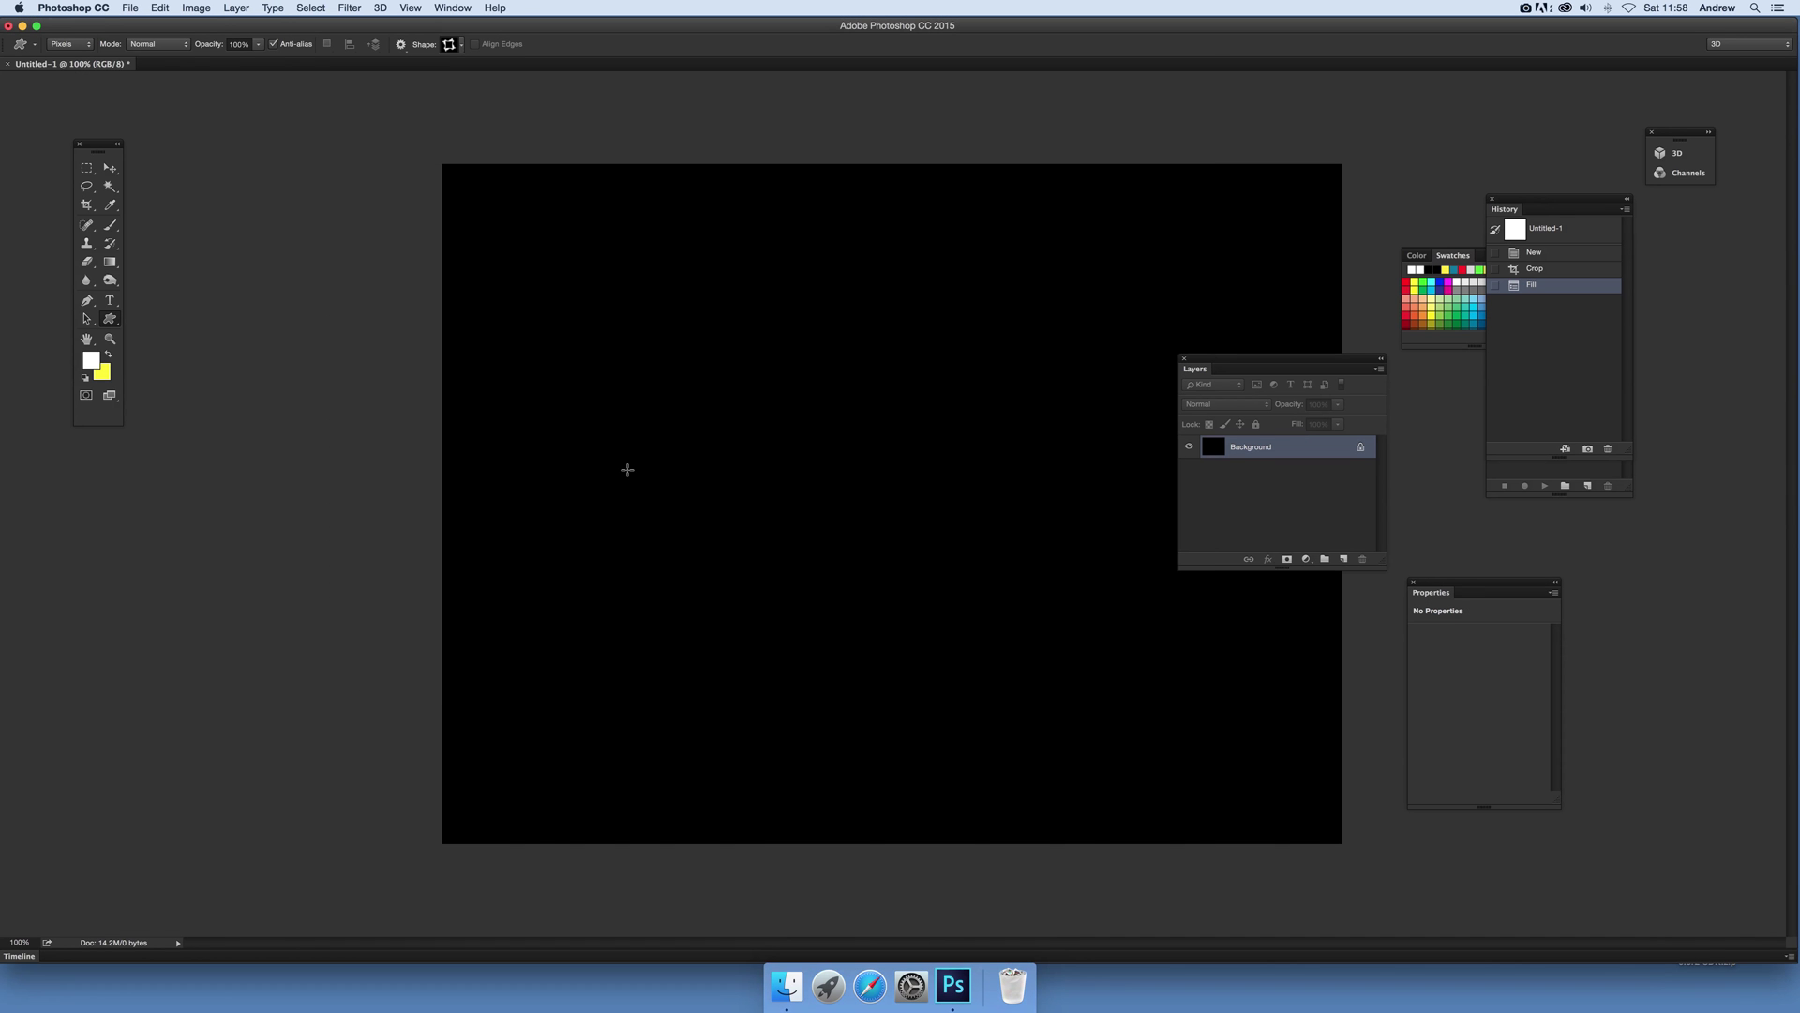
click(462, 45)
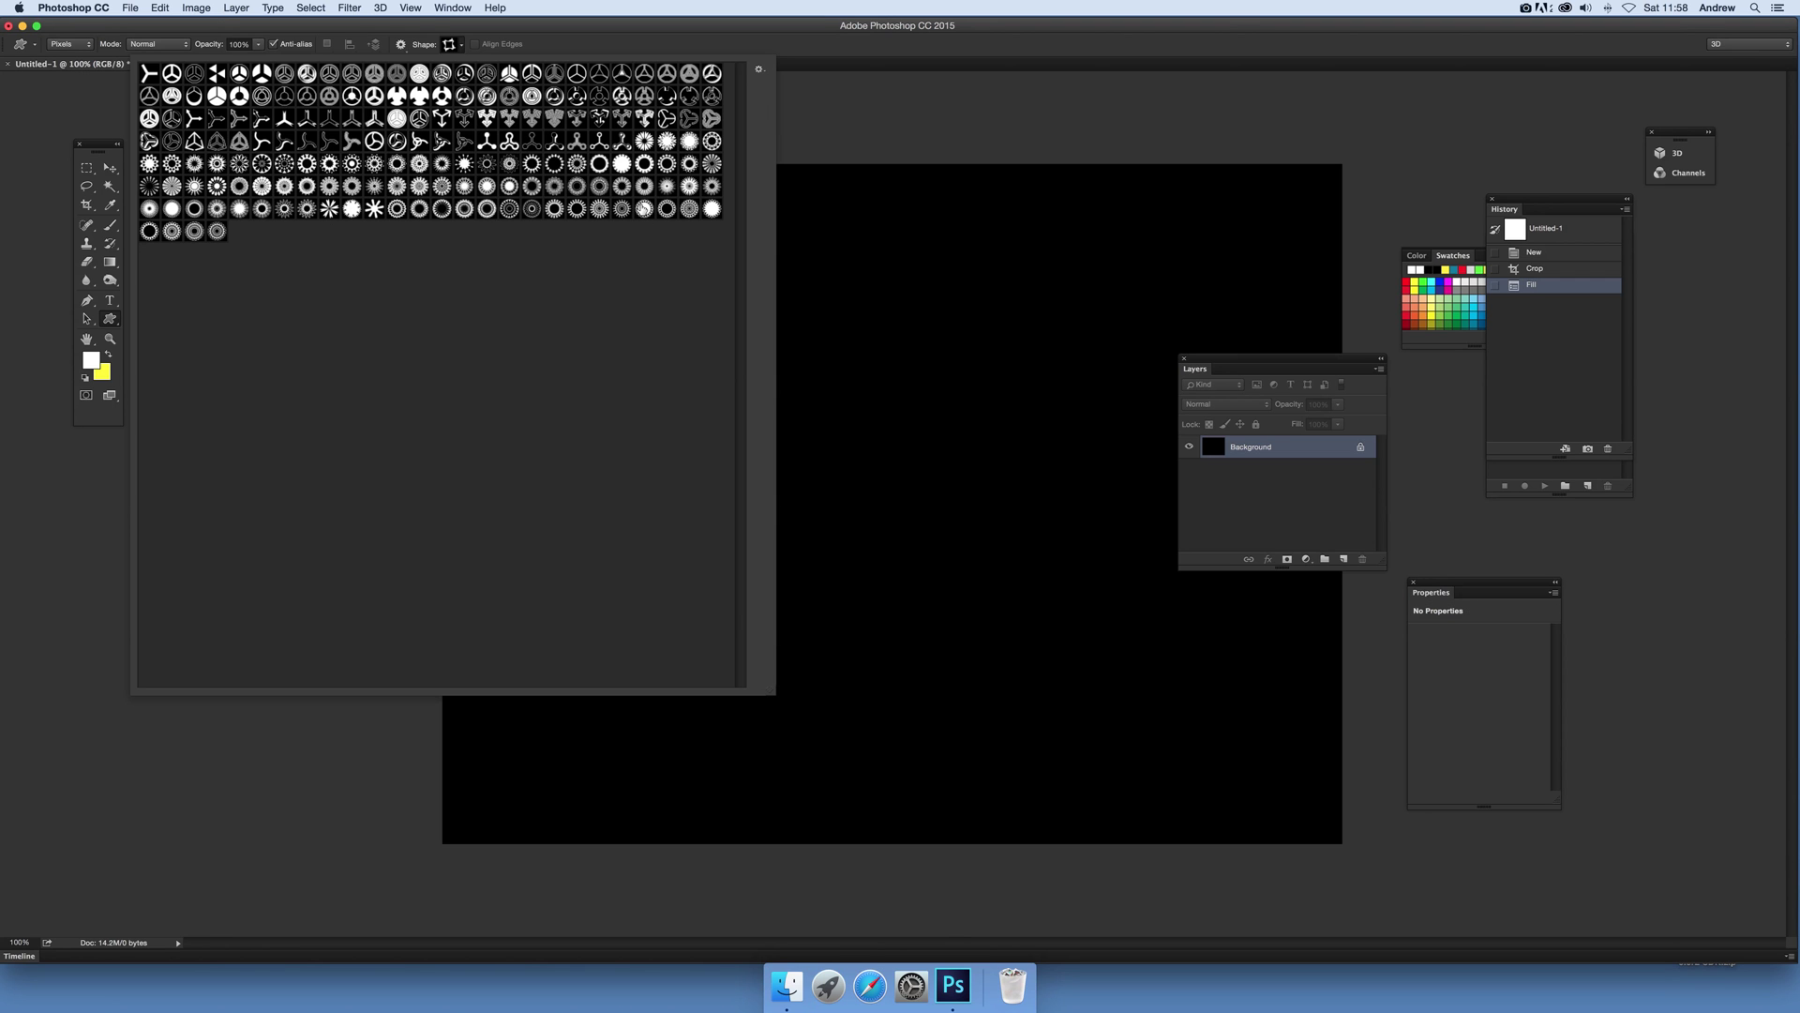
key(super+Tab)
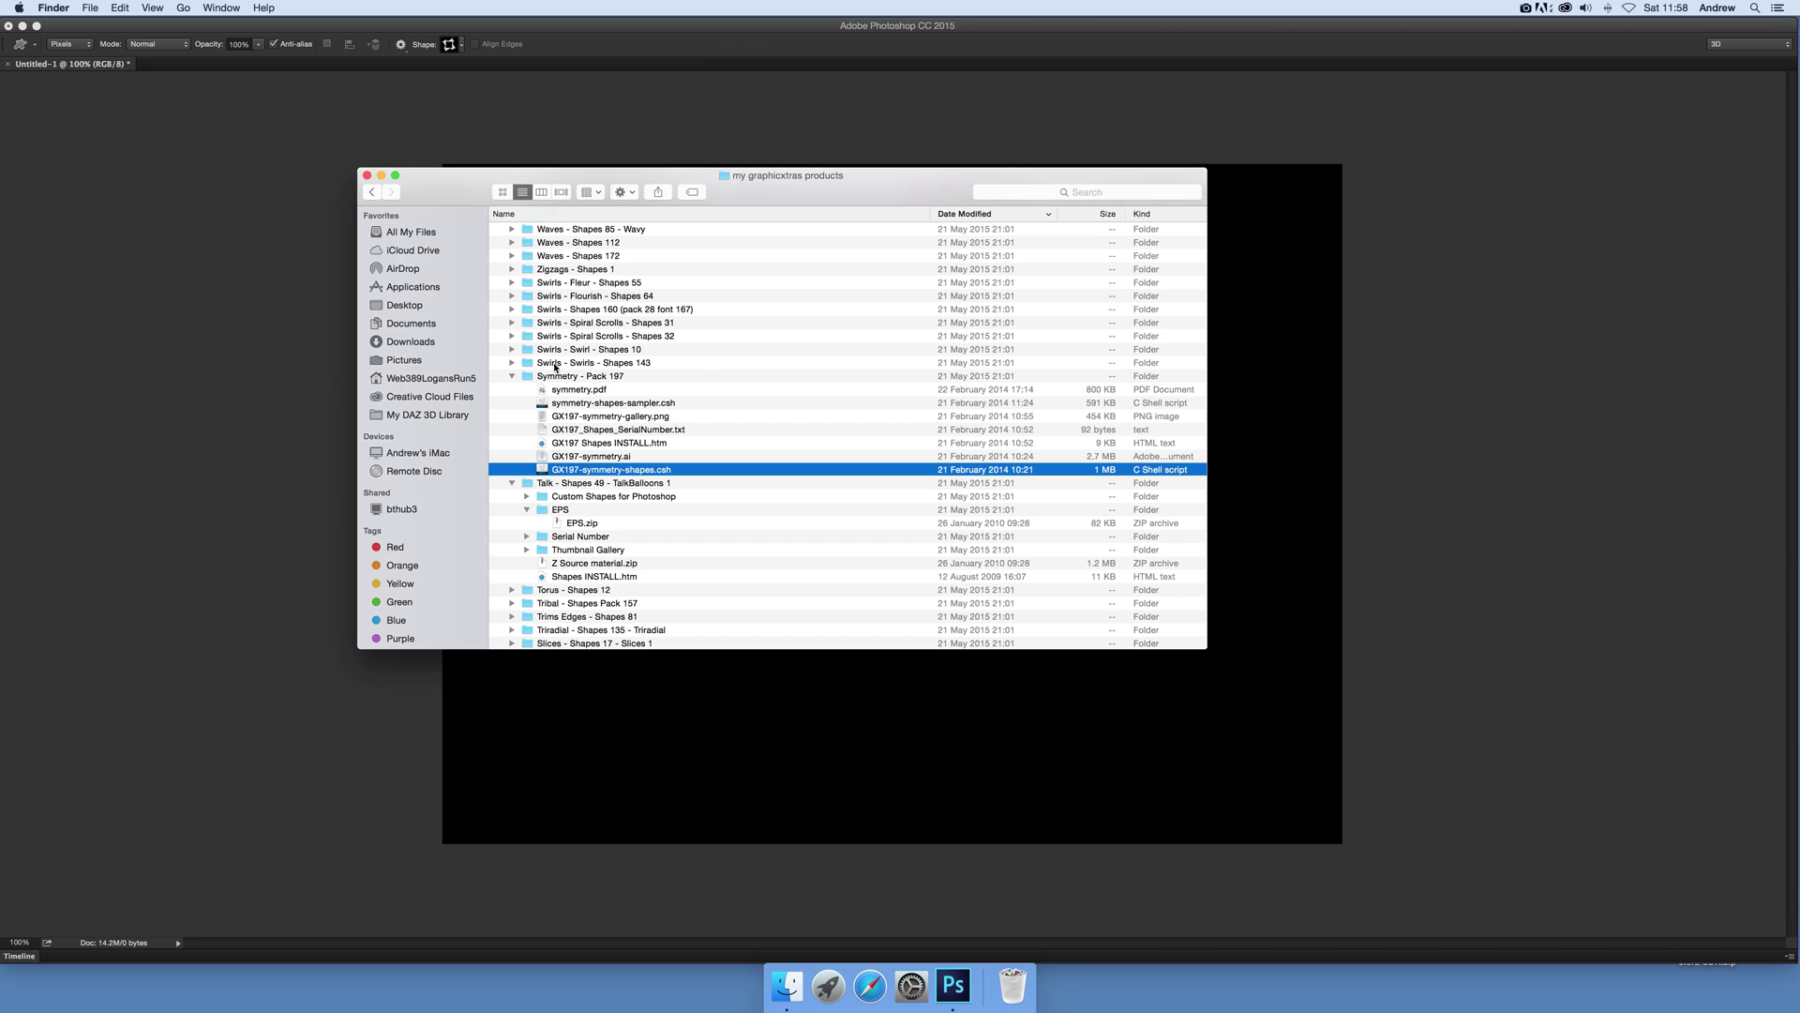
Step: Dismiss the context menu on GX197-symmetry-shapes.csh and return to Photoshop's black canvas
right_click(615, 474)
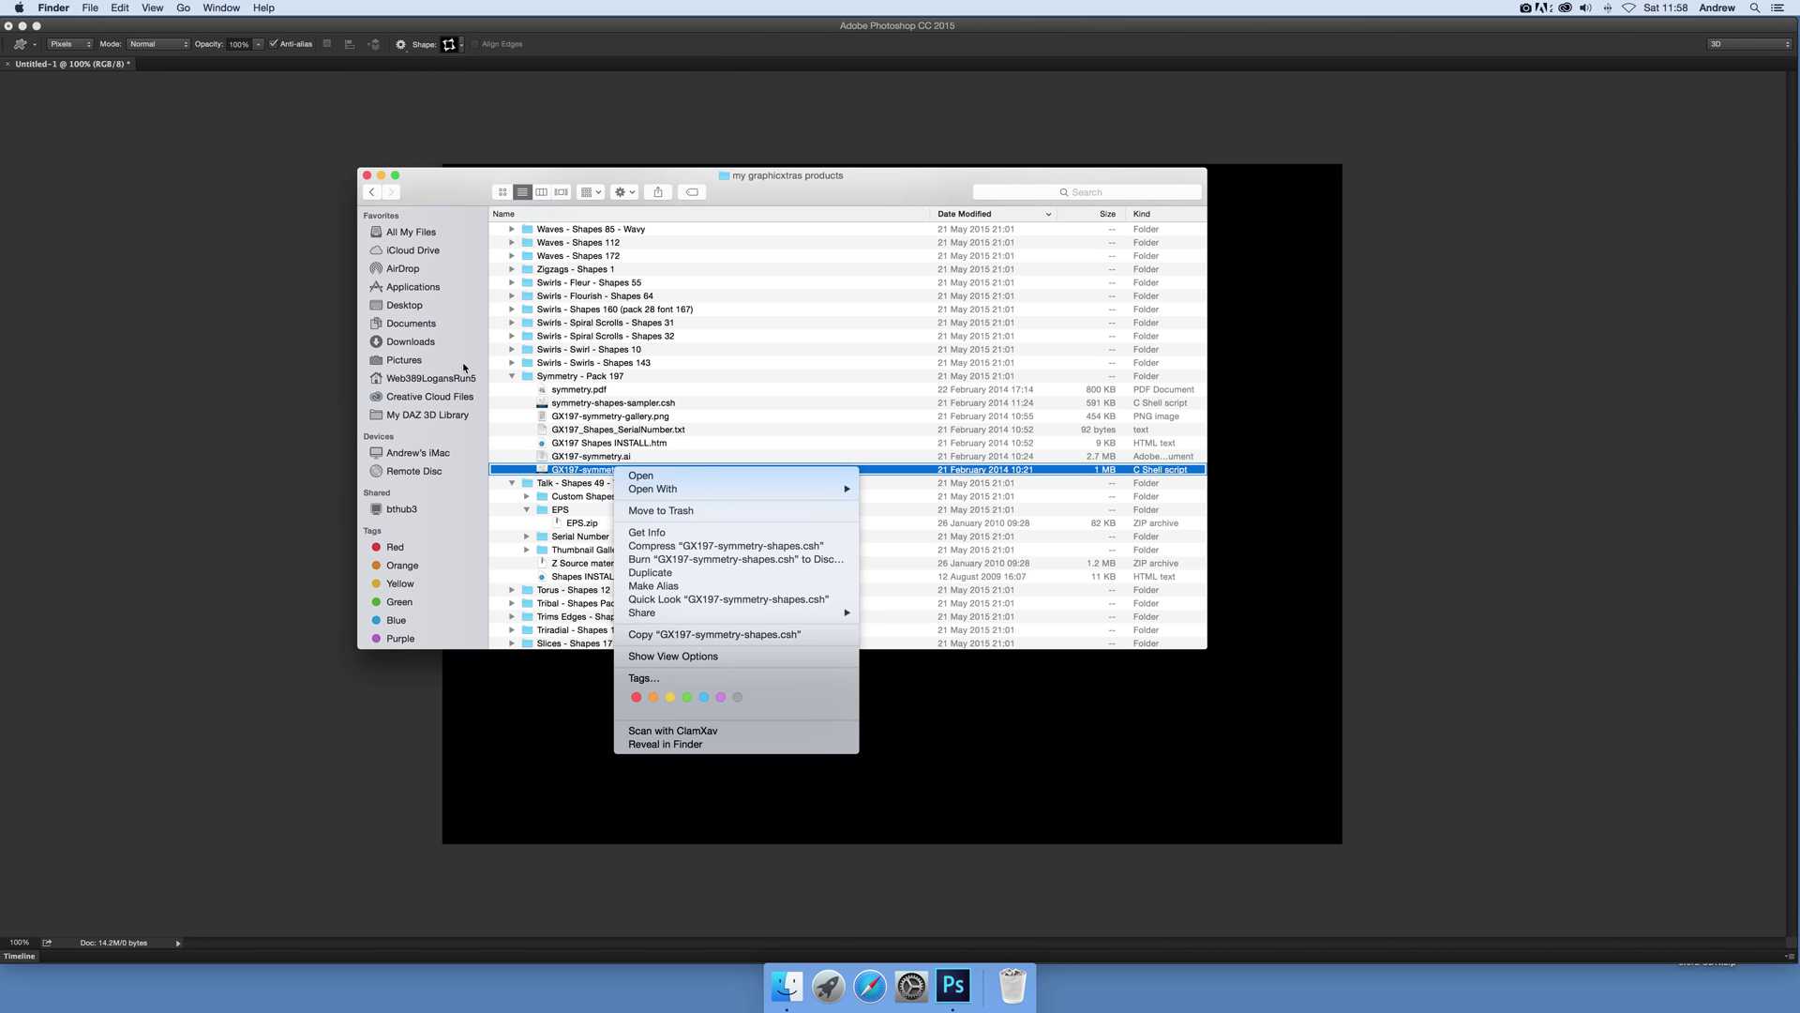
click(436, 191)
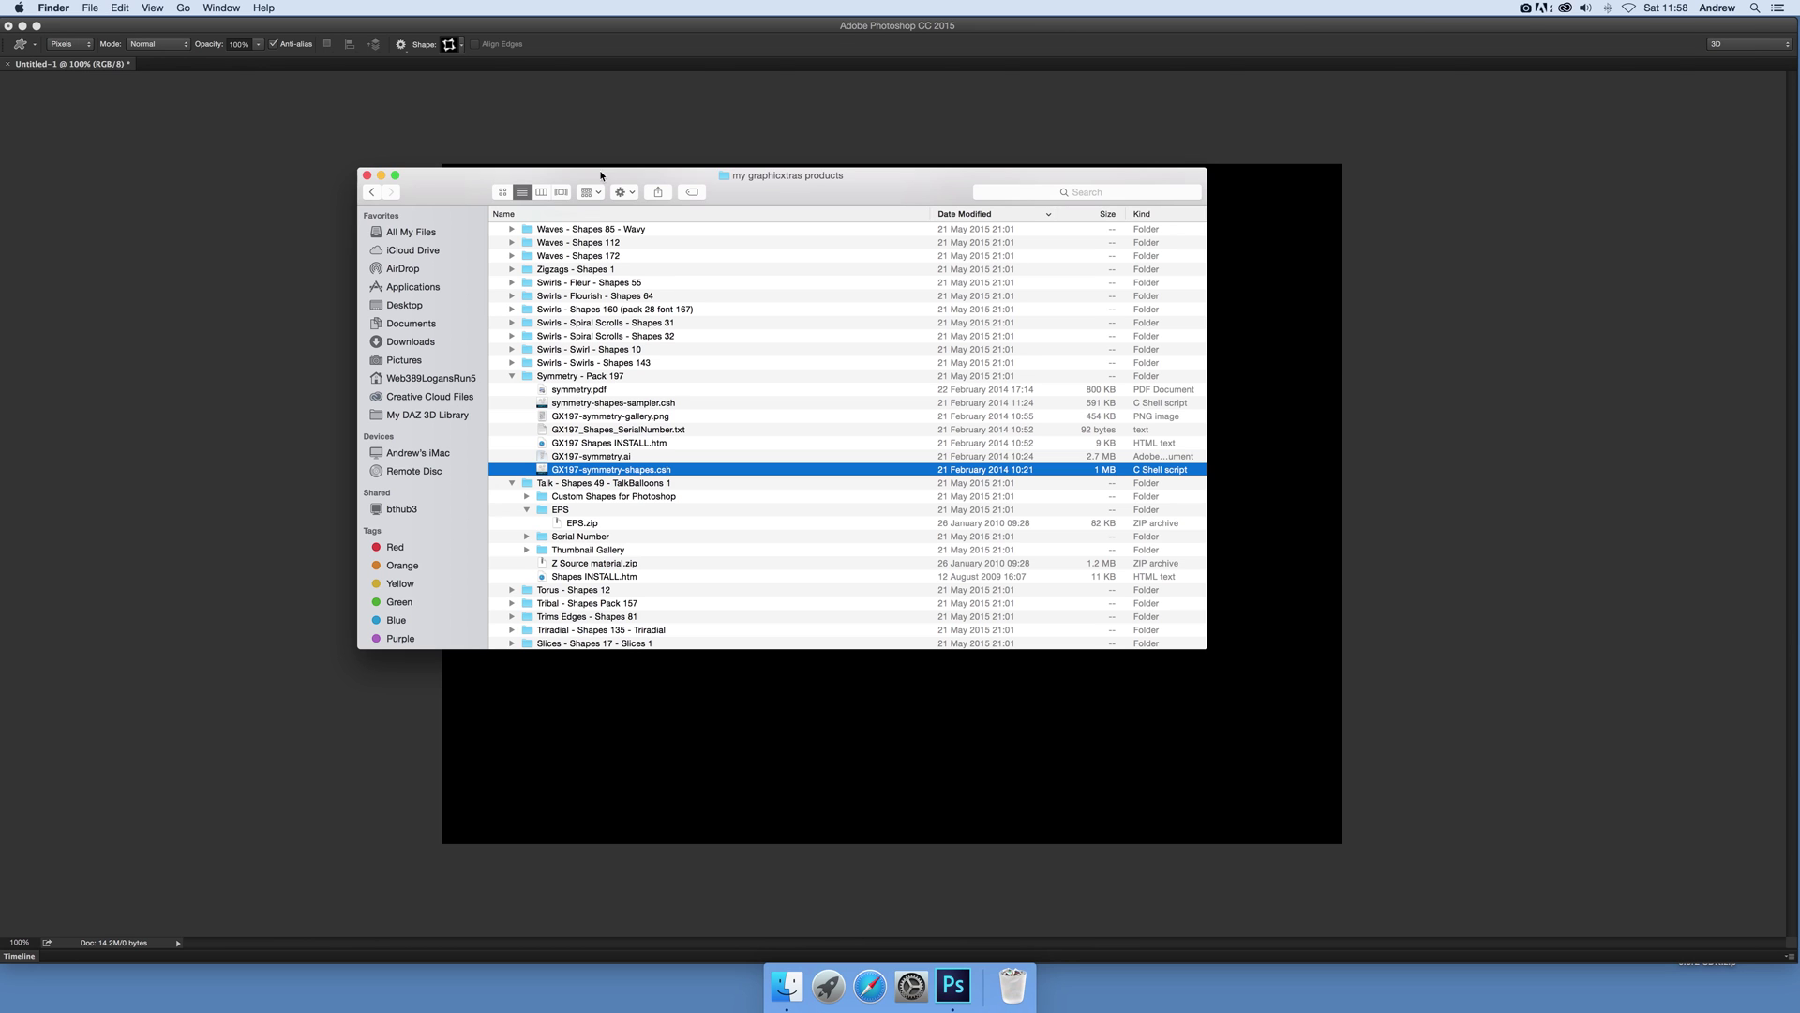
click(700, 43)
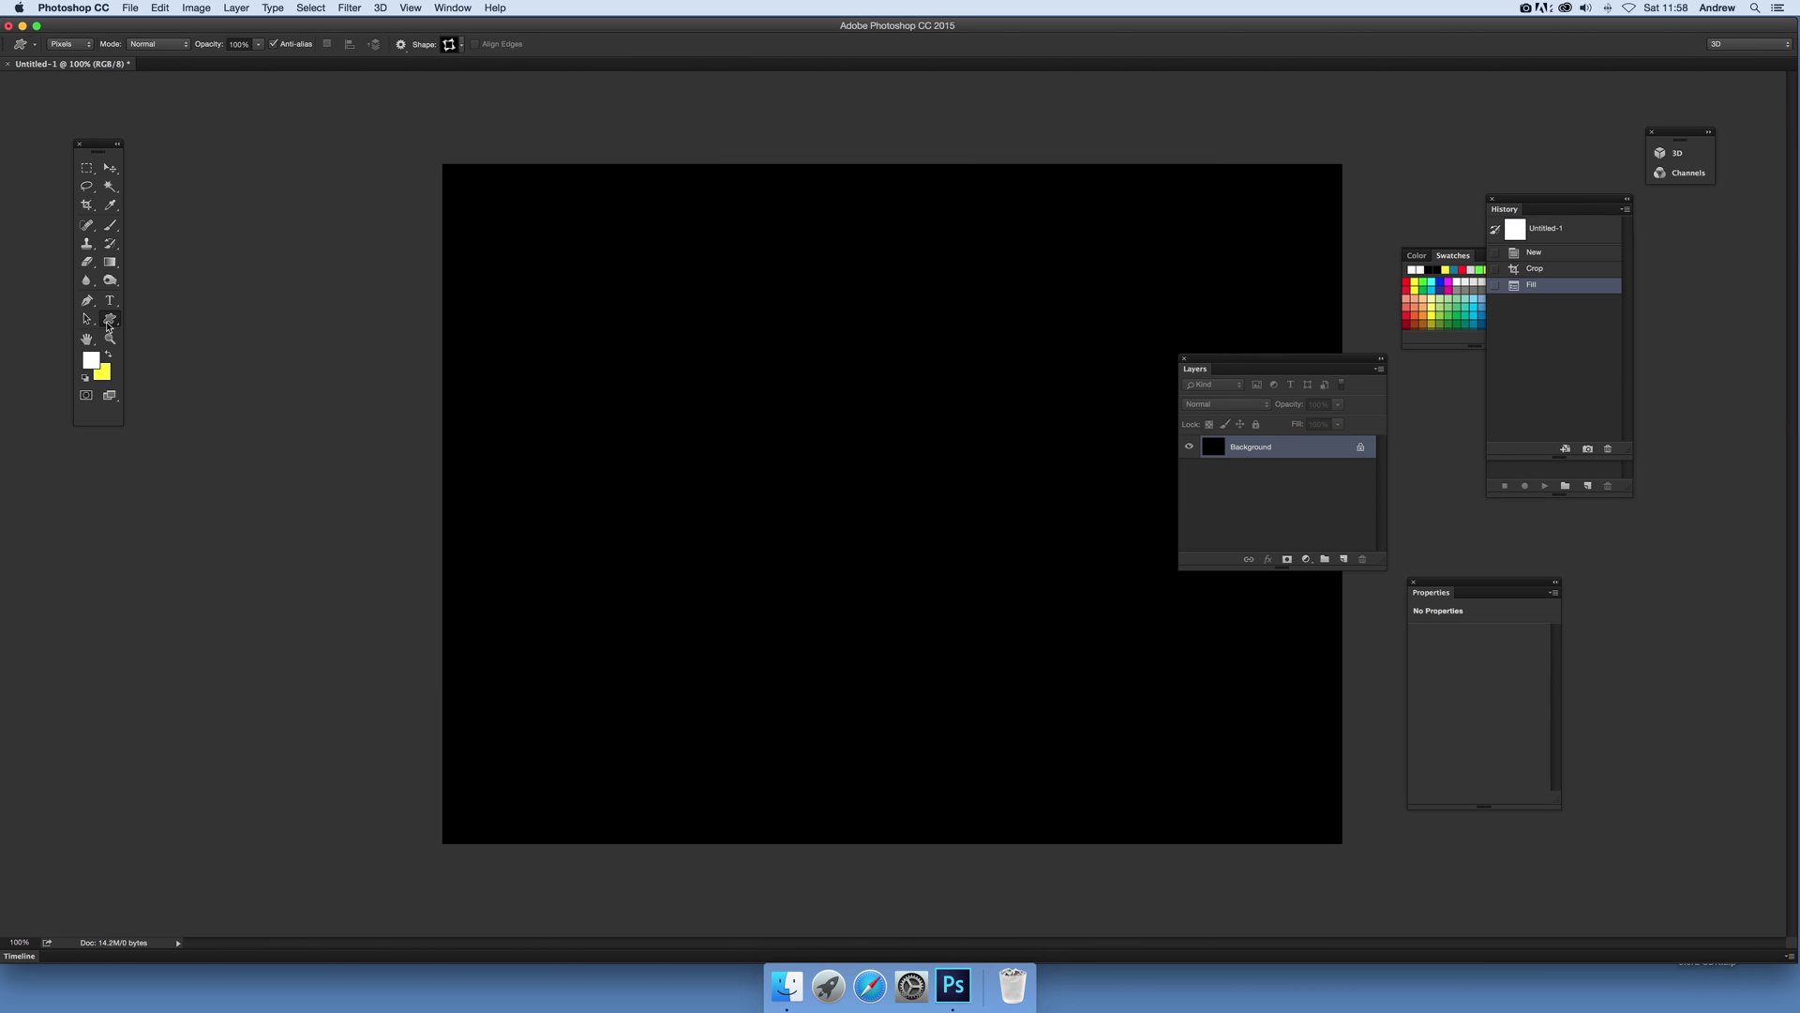
Step: In Shape mode, pick the symmetry flower custom shape and drag it large across the black canvas
click(63, 44)
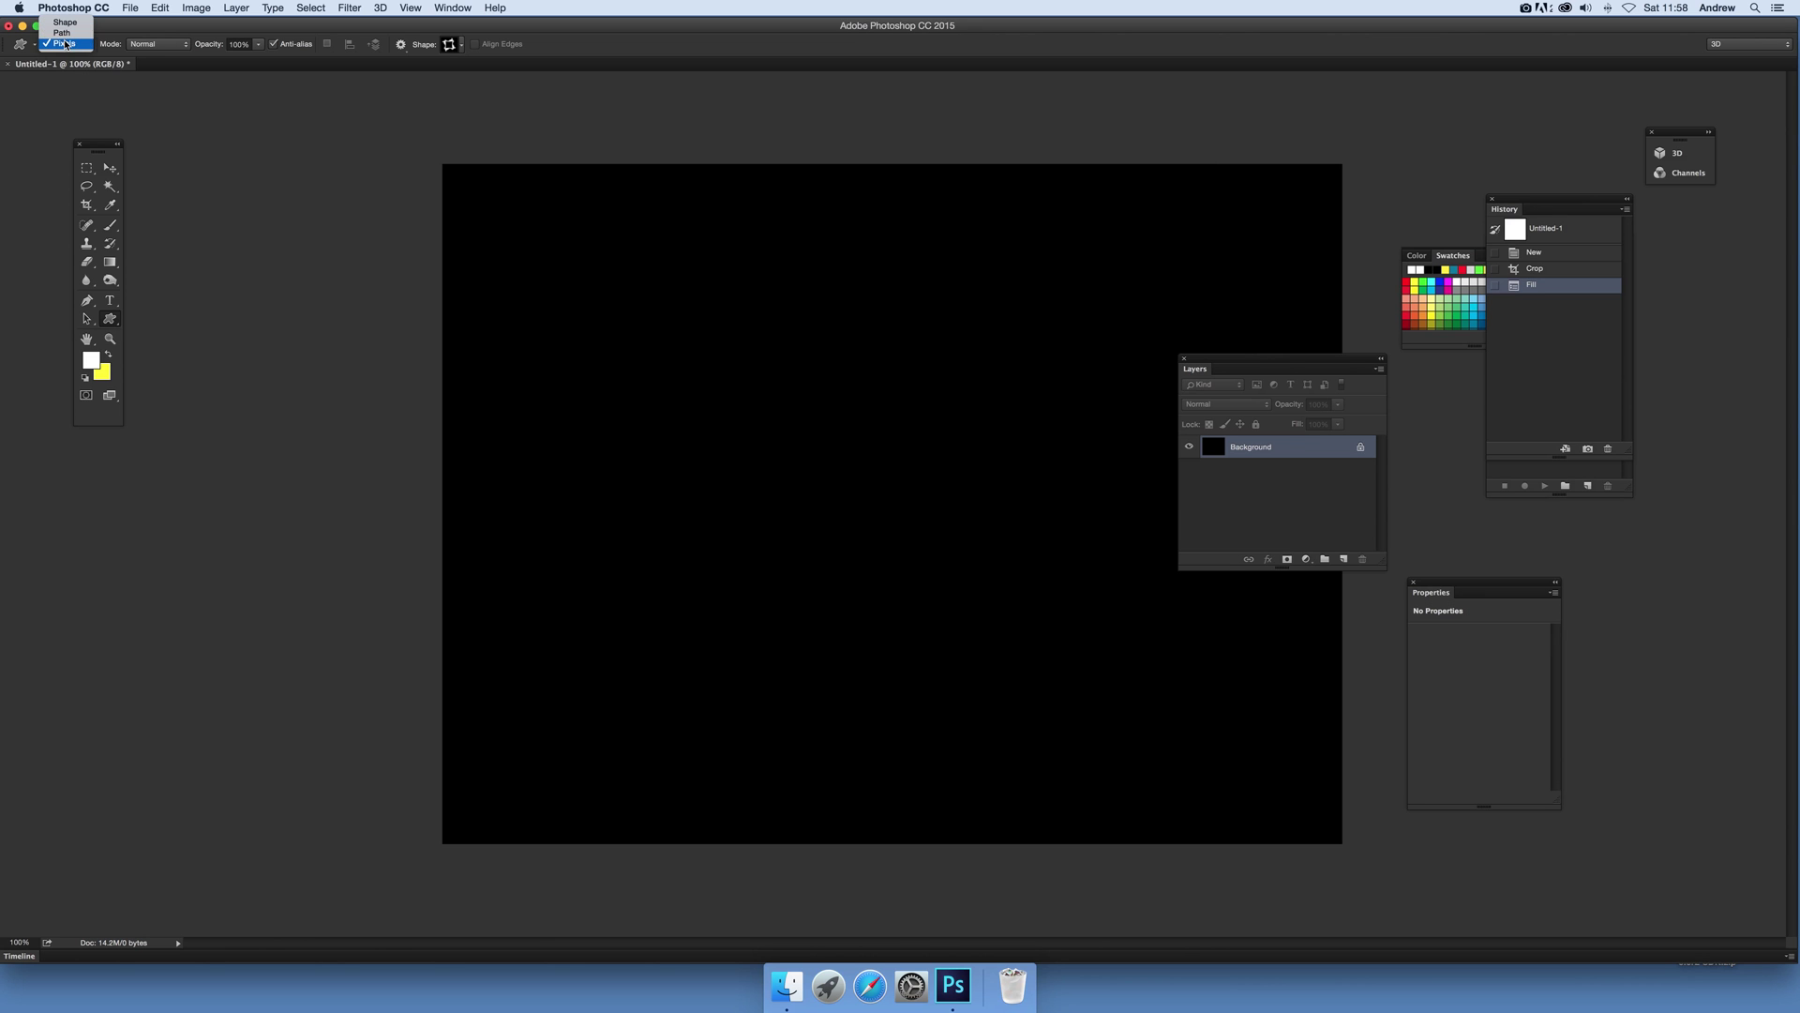
click(65, 21)
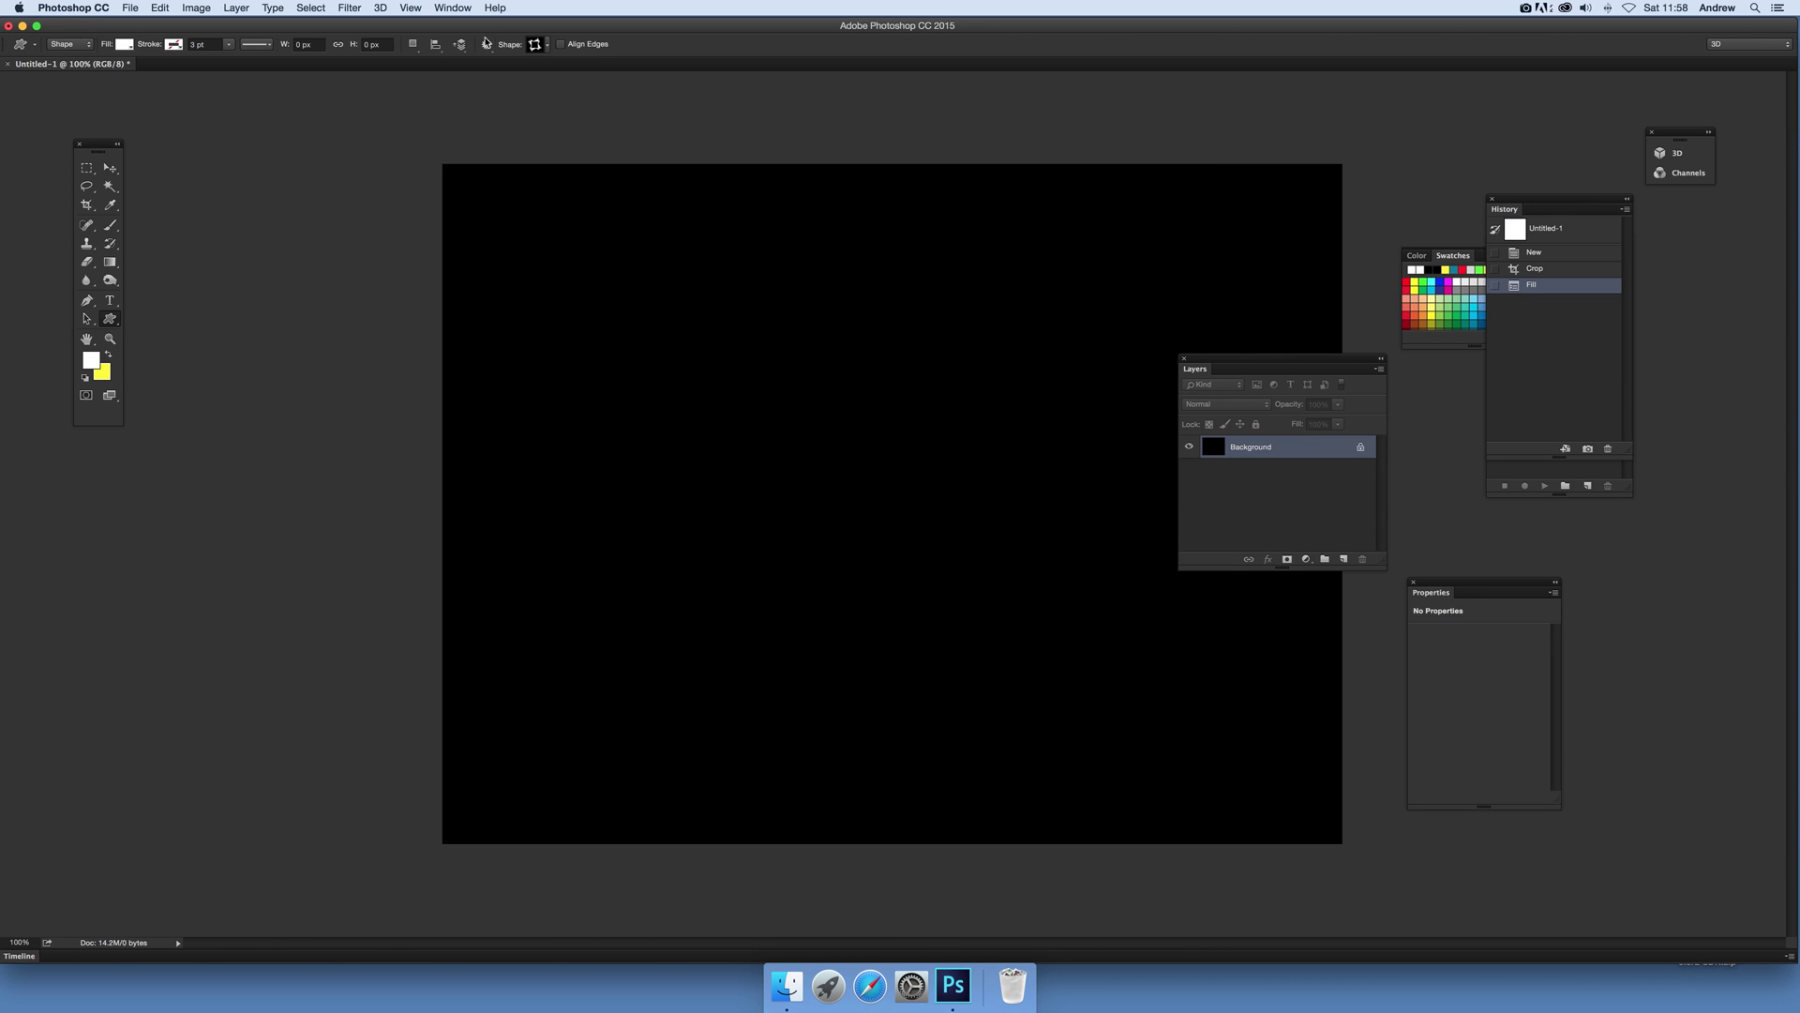
click(548, 45)
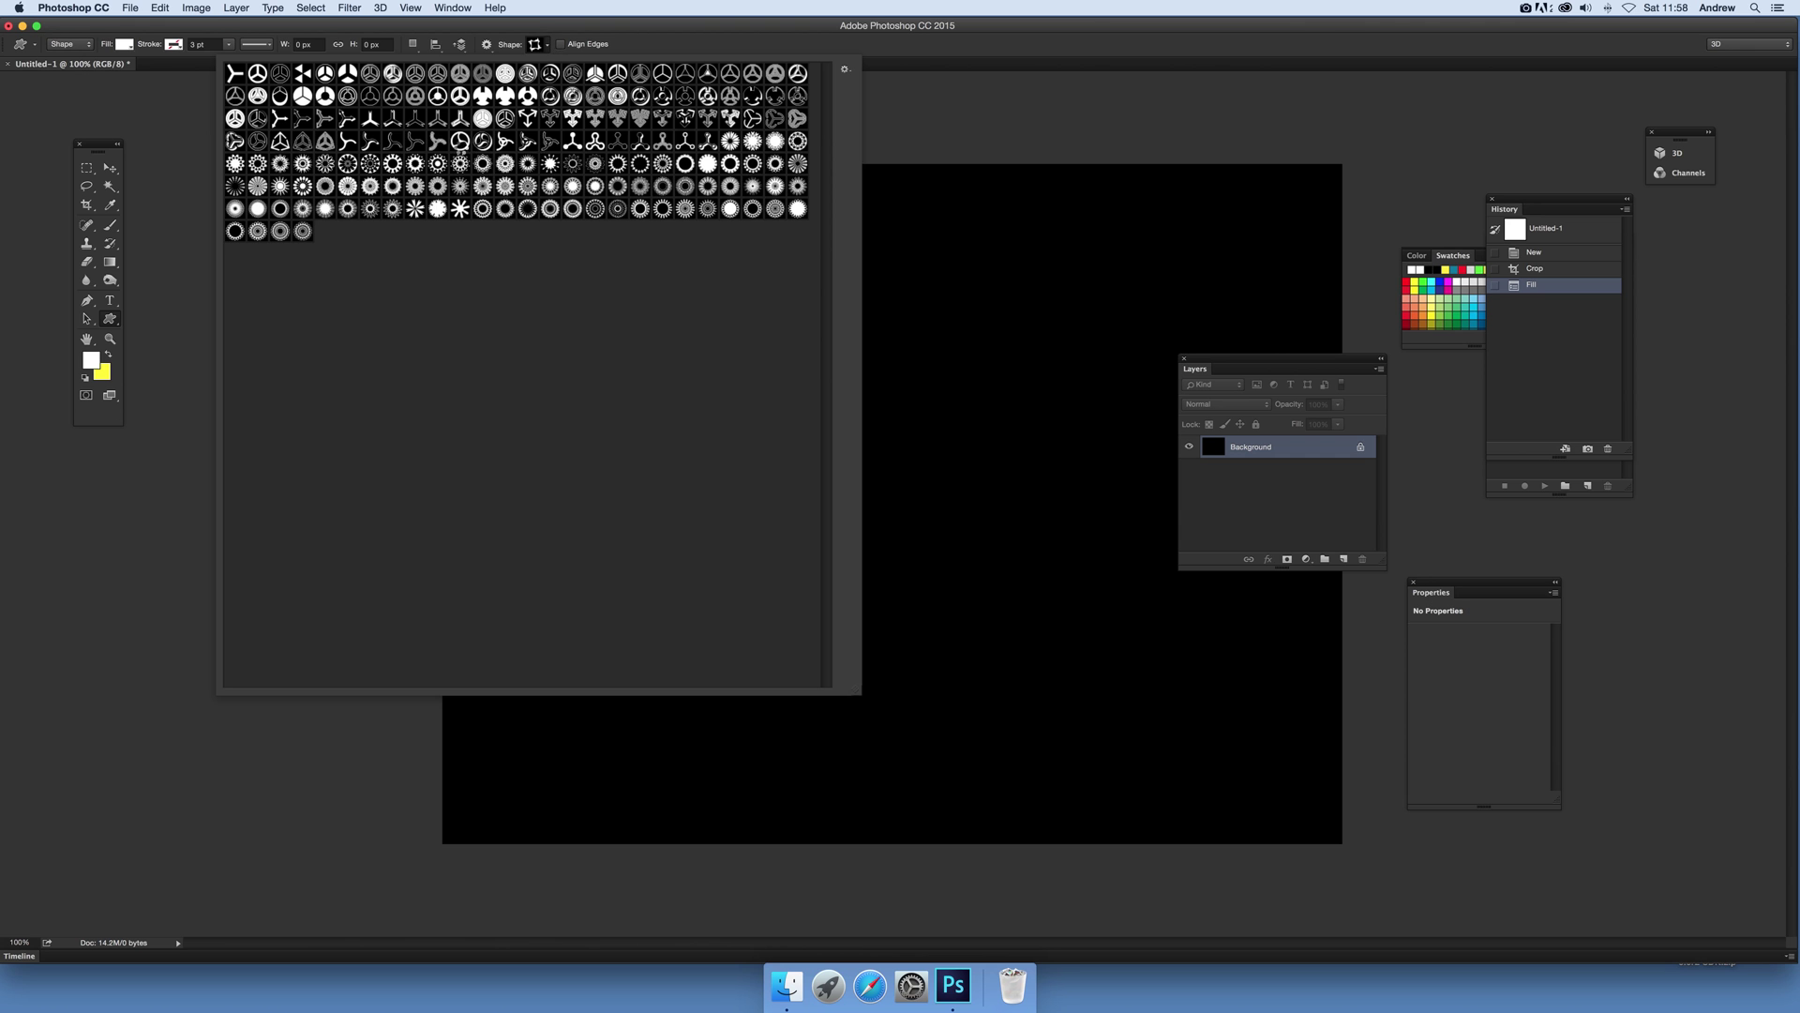
double_click(460, 163)
drag(498, 201, 1089, 749)
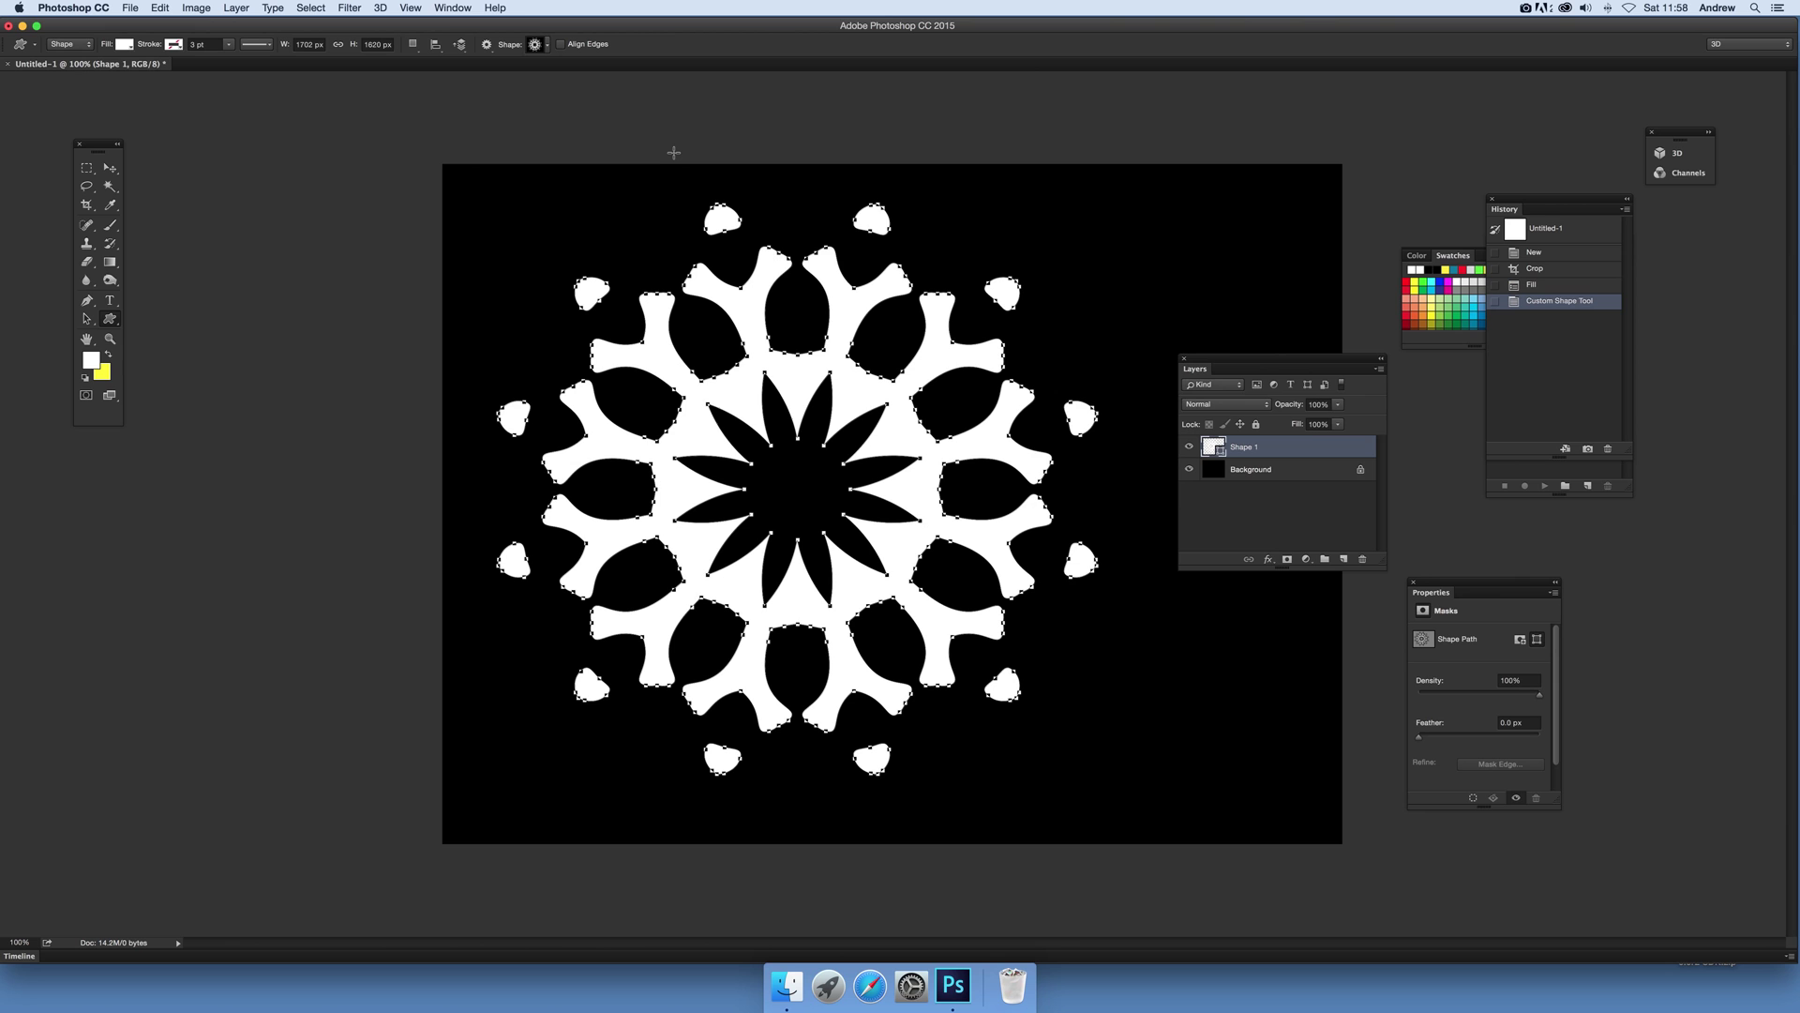